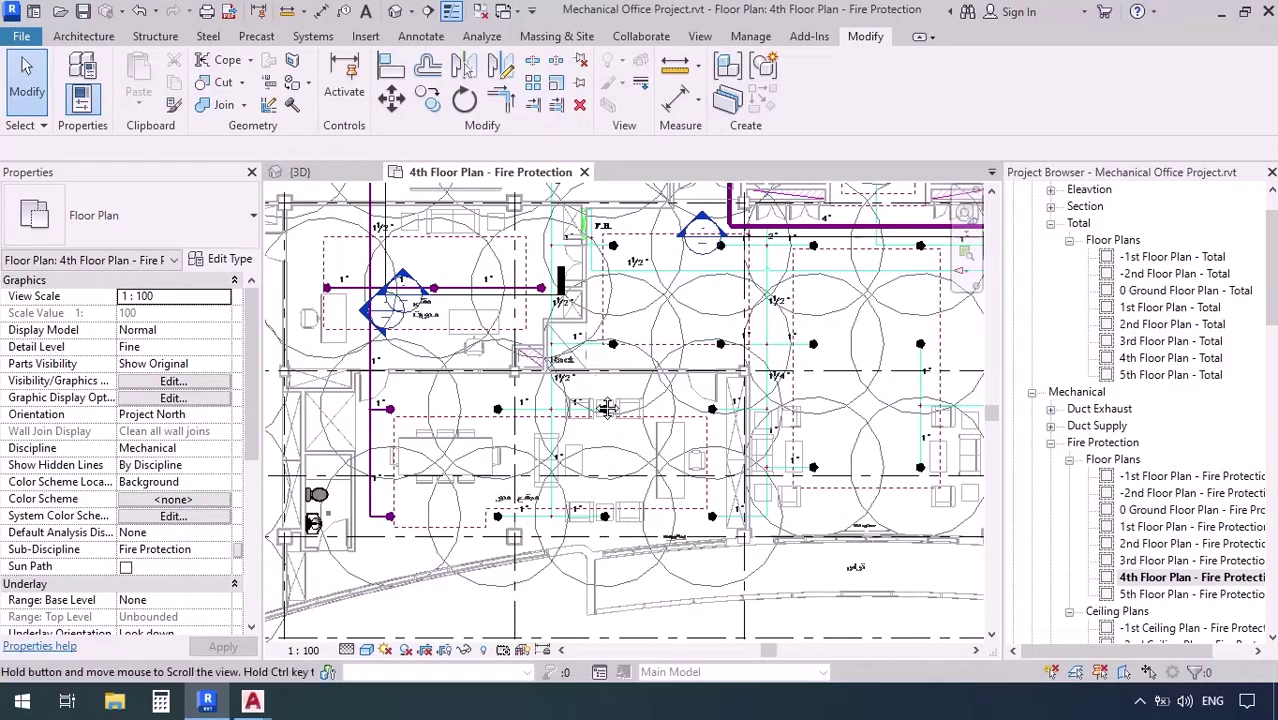
Draw a 50 mm pipe with inherited elevation from the 4-inch main along the imported 2-inch line to the last sprinkler row.
middle_drag(607, 408, 639, 526)
scroll(583, 228, up, 4)
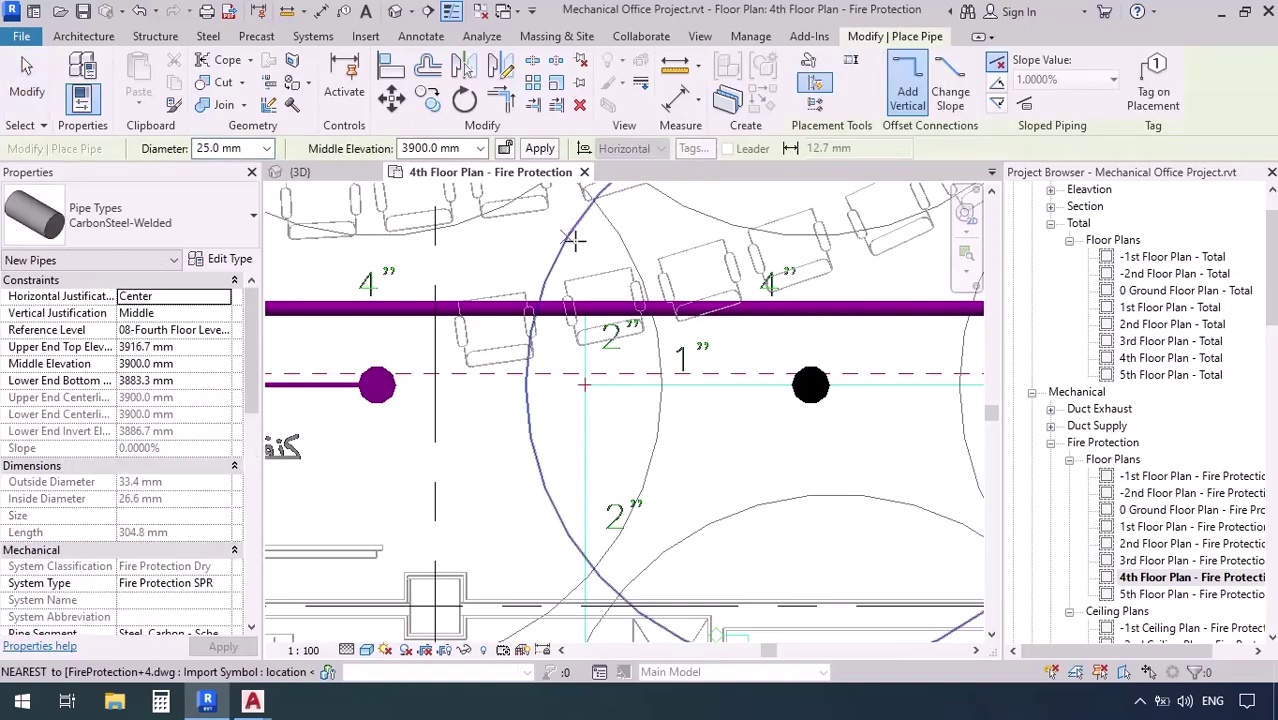
click(267, 149)
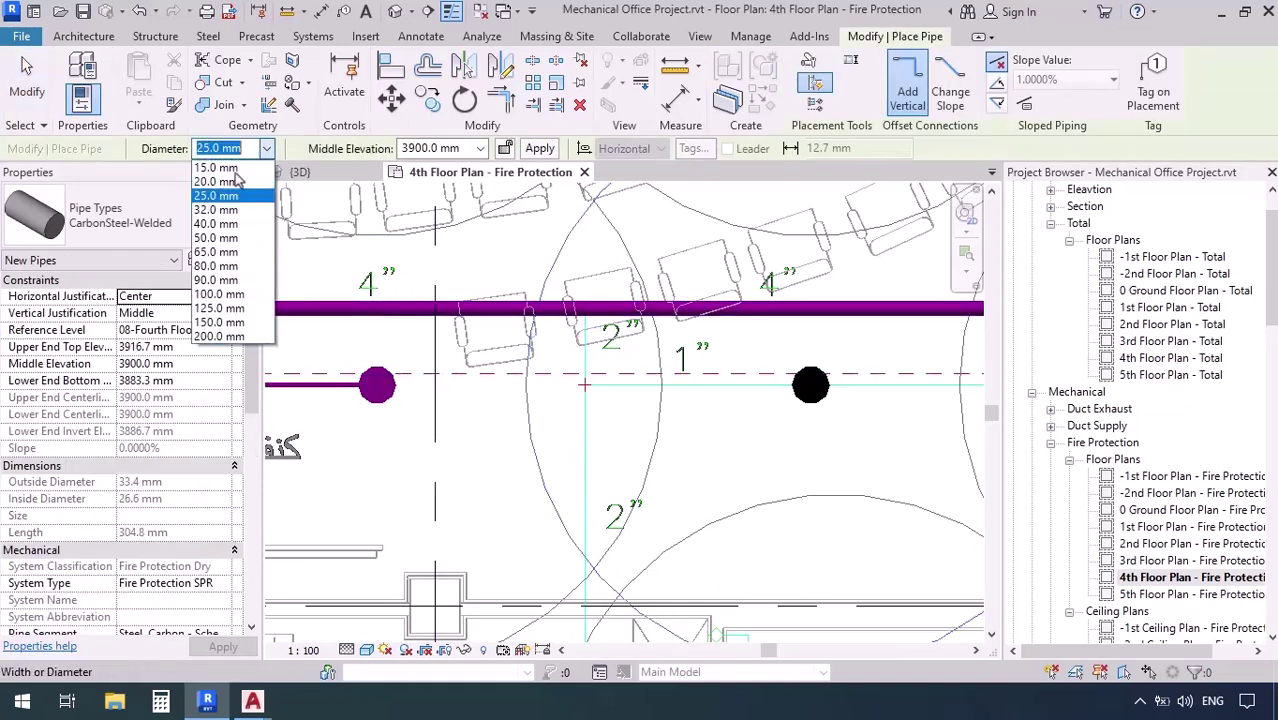
click(200, 242)
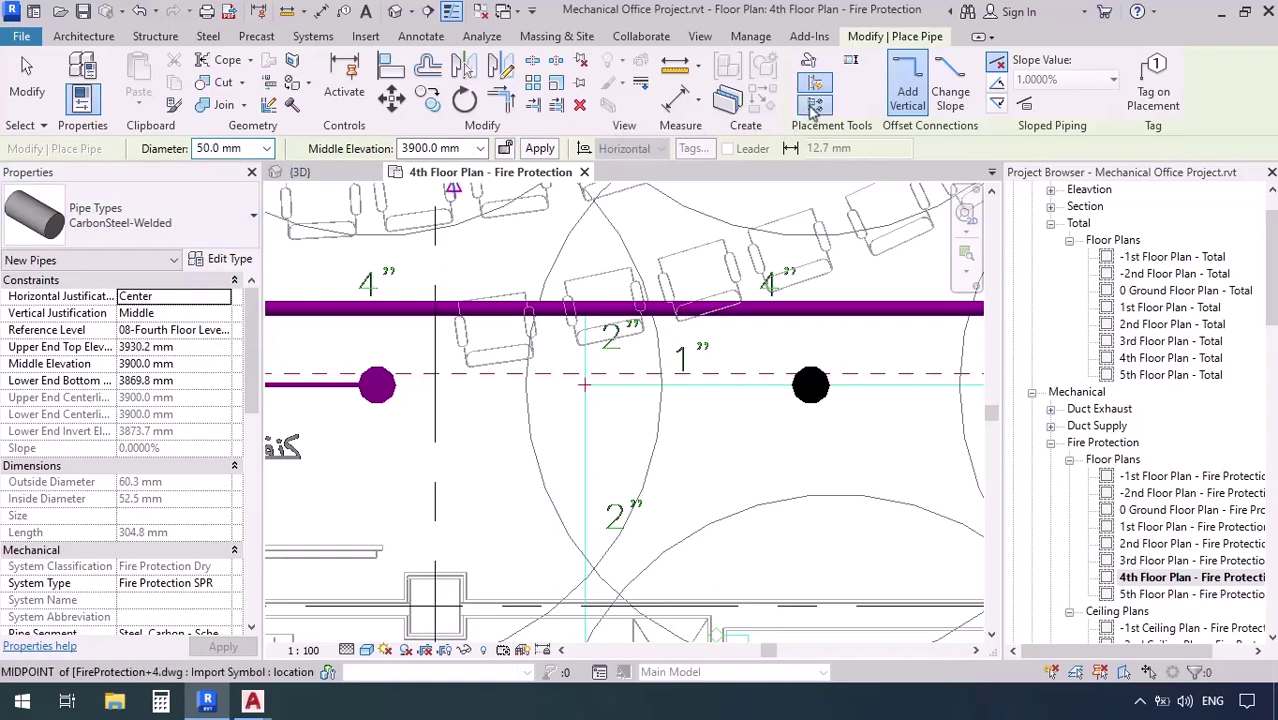
click(585, 300)
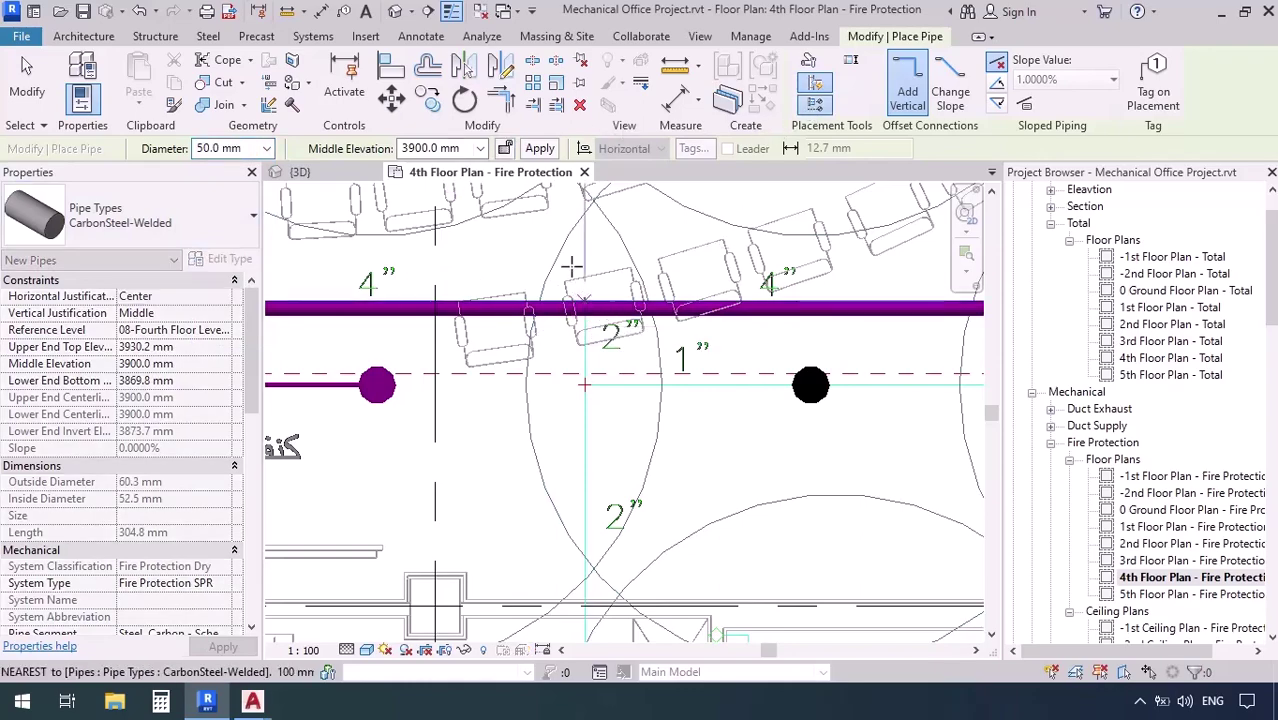
scroll(580, 400, down, 5)
scroll(574, 490, up, 2)
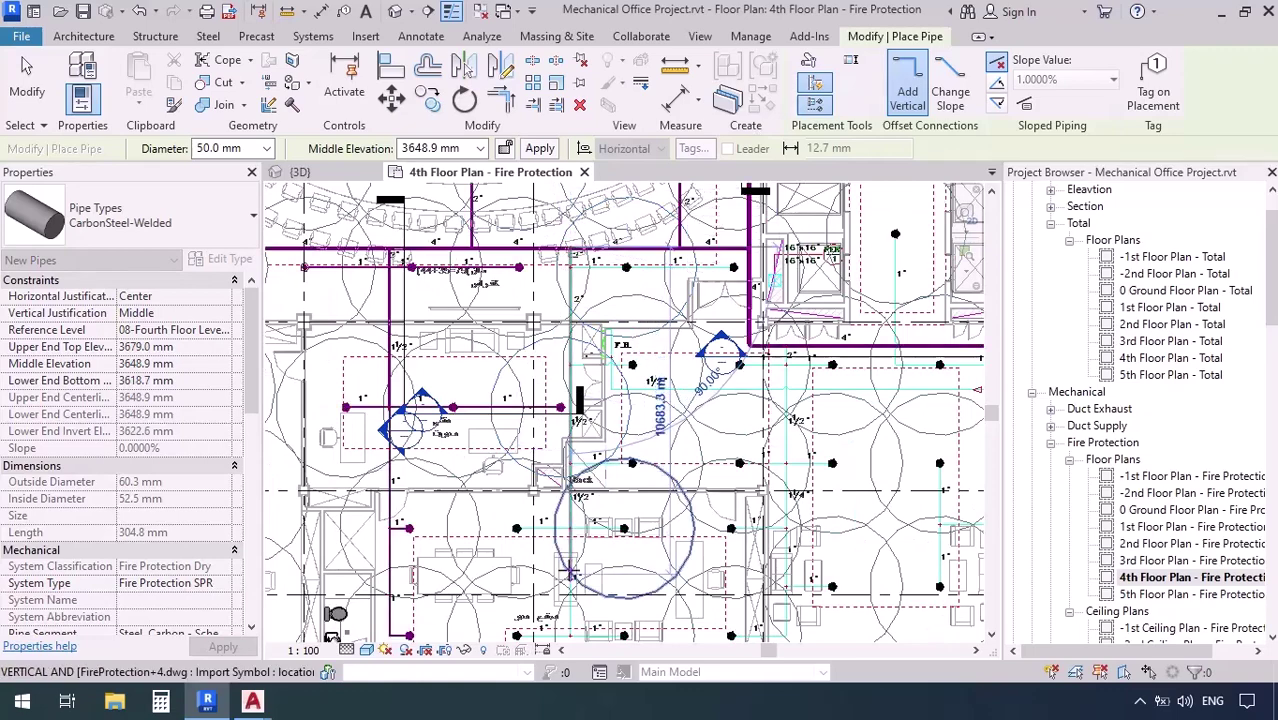
scroll(565, 489, up, 5)
scroll(553, 490, up, 2)
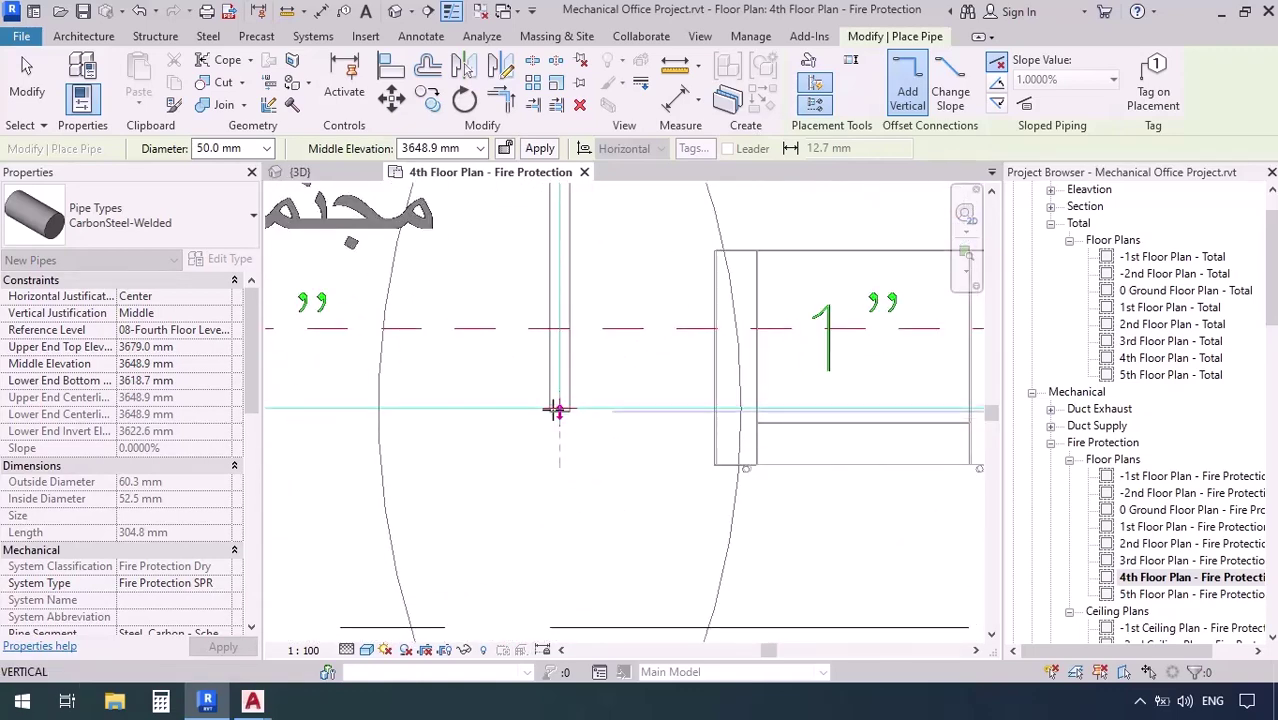
click(558, 410)
key(Escape)
key(Escape)
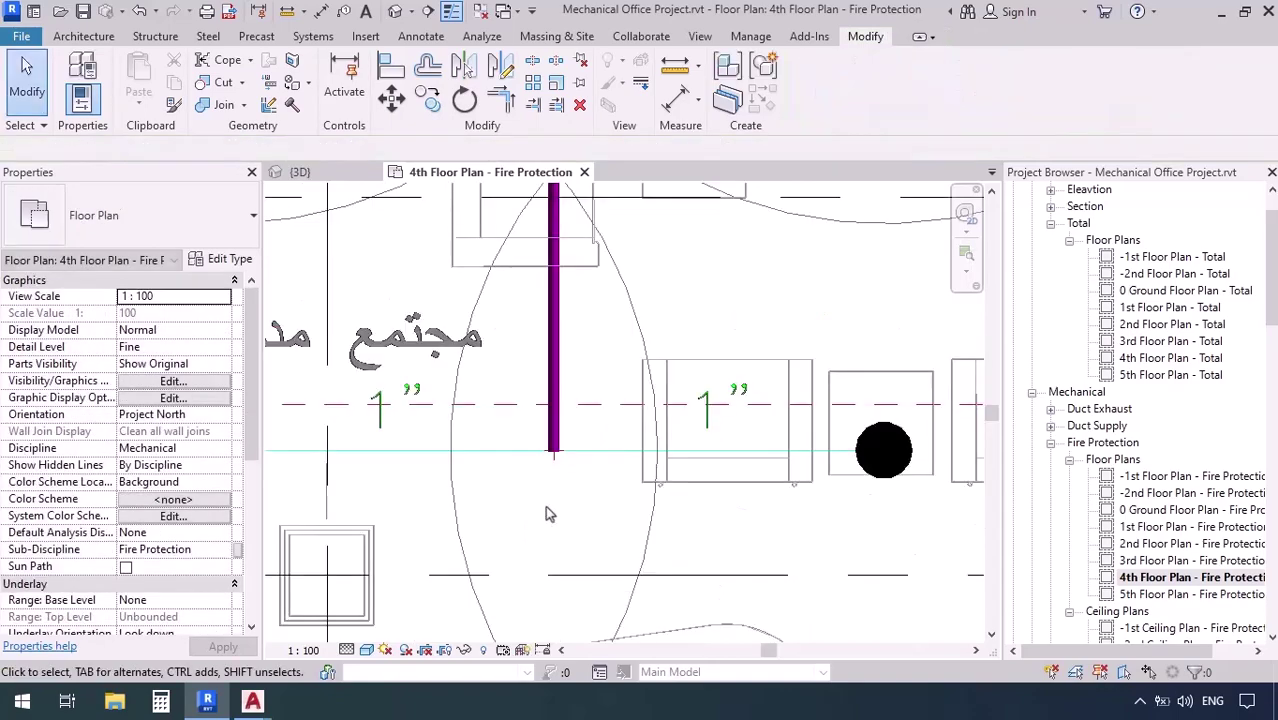
Move the Section 4 marker onto the new 50 mm branch pipe and open its section view.
scroll(545, 505, down, 5)
scroll(572, 500, down, 2)
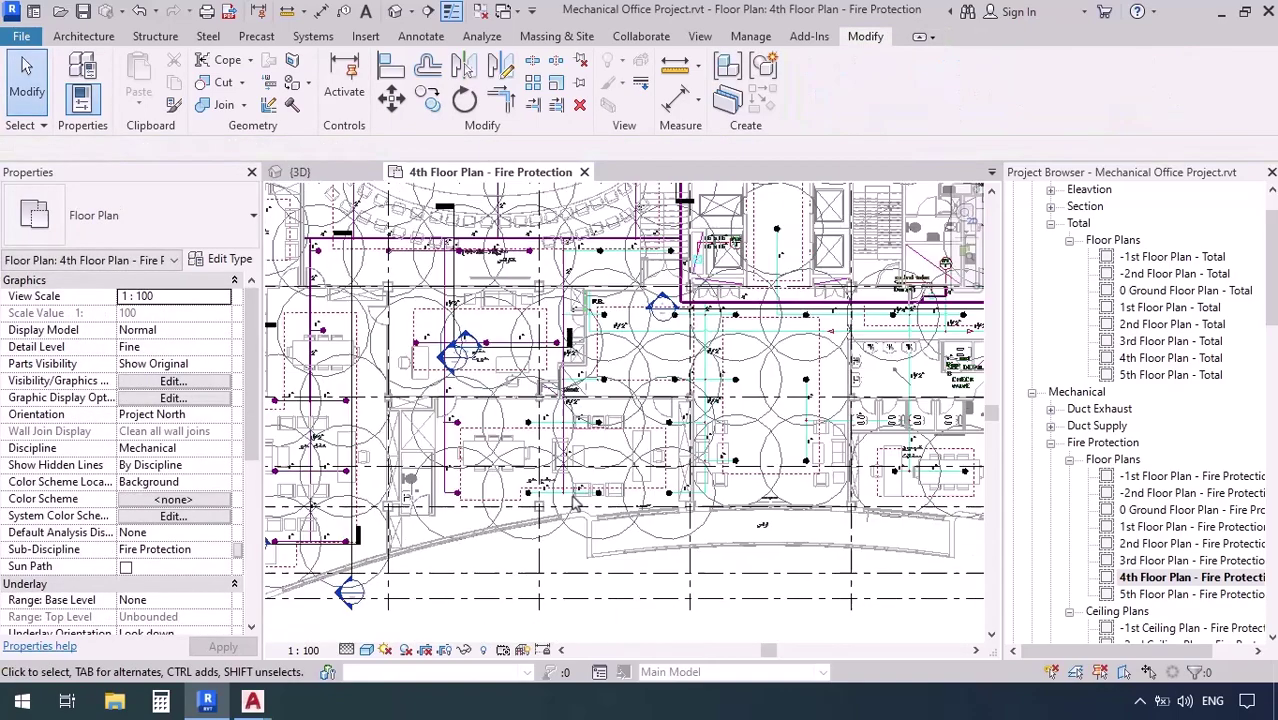
click(455, 306)
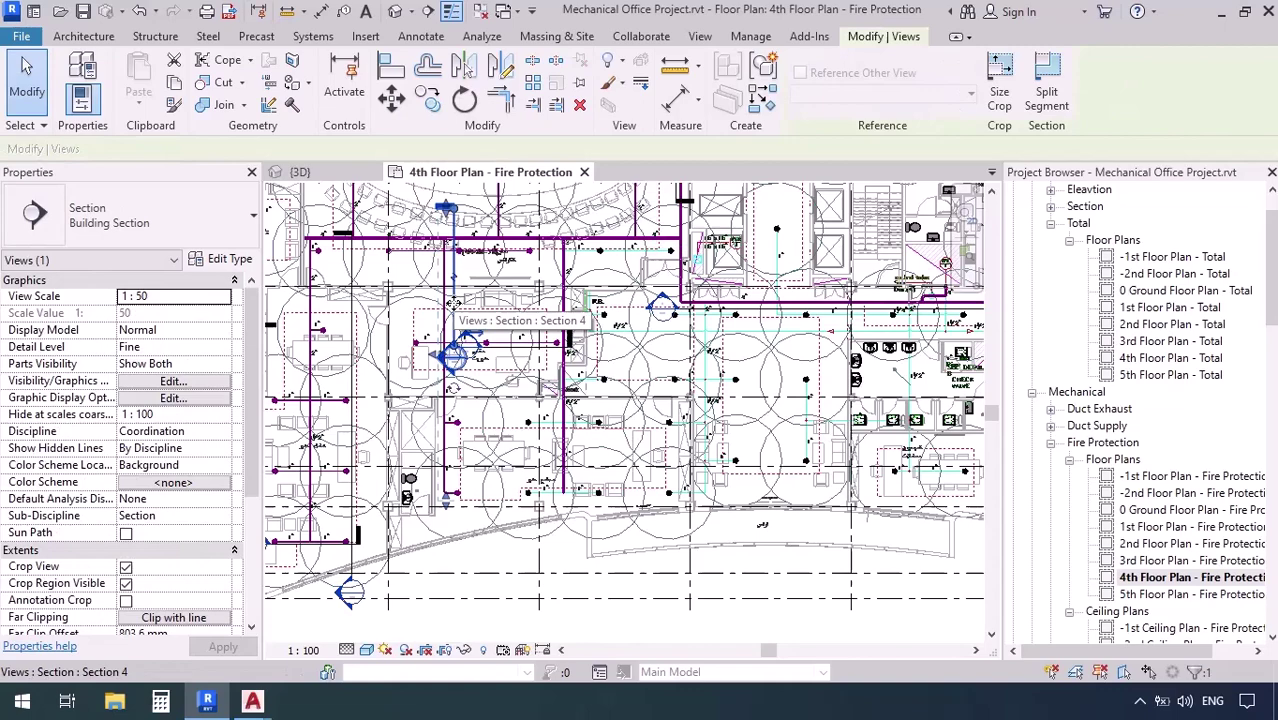
drag(455, 306, 568, 345)
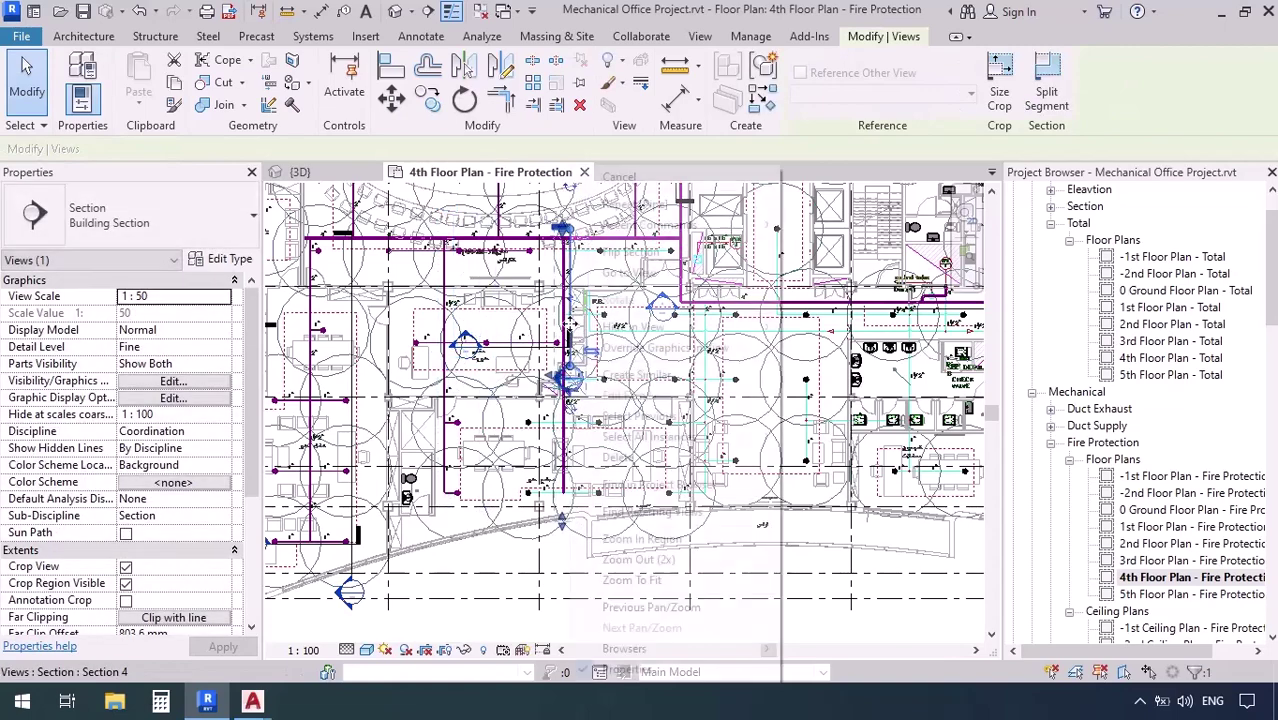
right_click(568, 345)
click(632, 274)
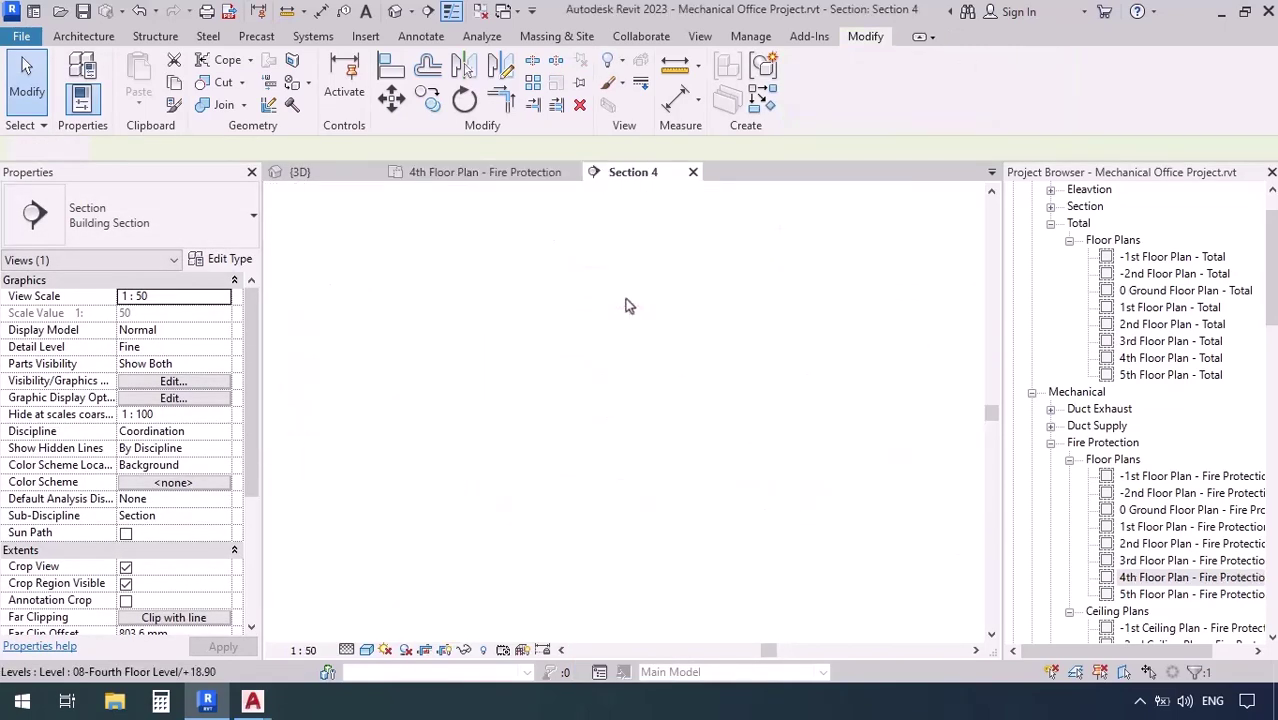
Split the branch pipe at two points near the main, removing the inner segment, and delete the leftover couplings at both cut ends.
scroll(645, 262, up, 5)
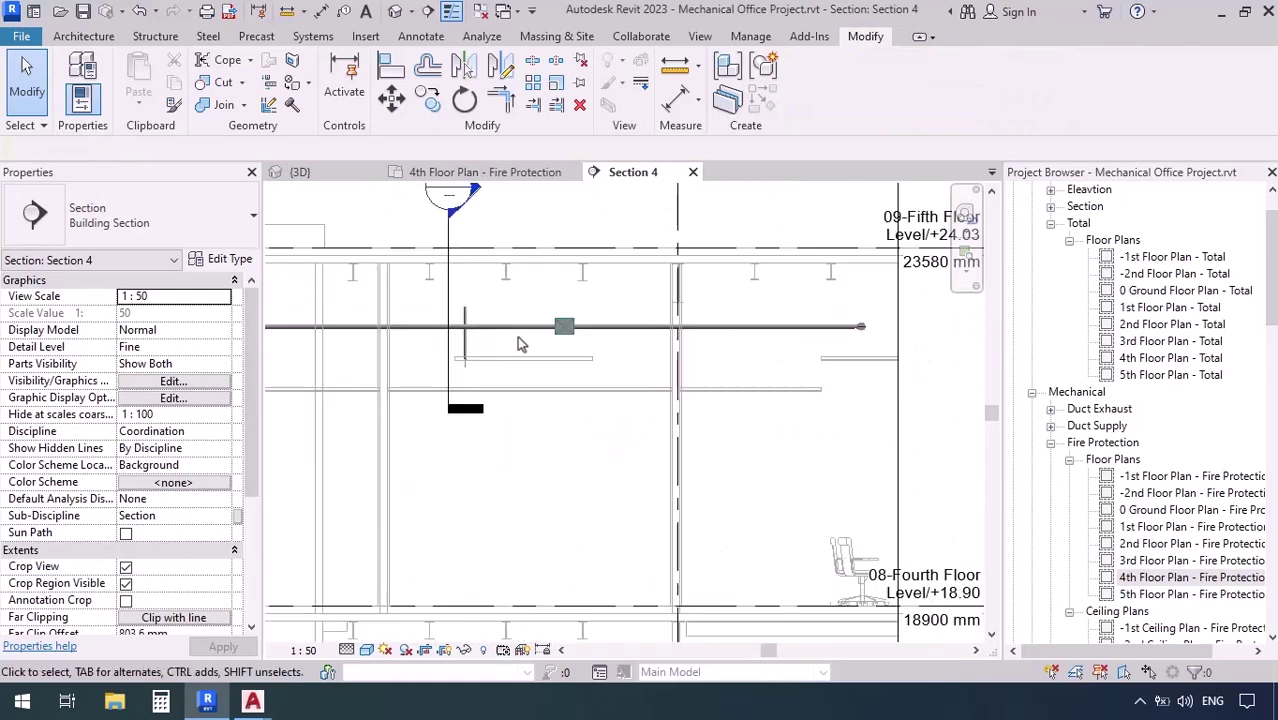
mouse_move(495, 350)
middle_down()
mouse_move(887, 354)
mouse_move(505, 340)
middle_up()
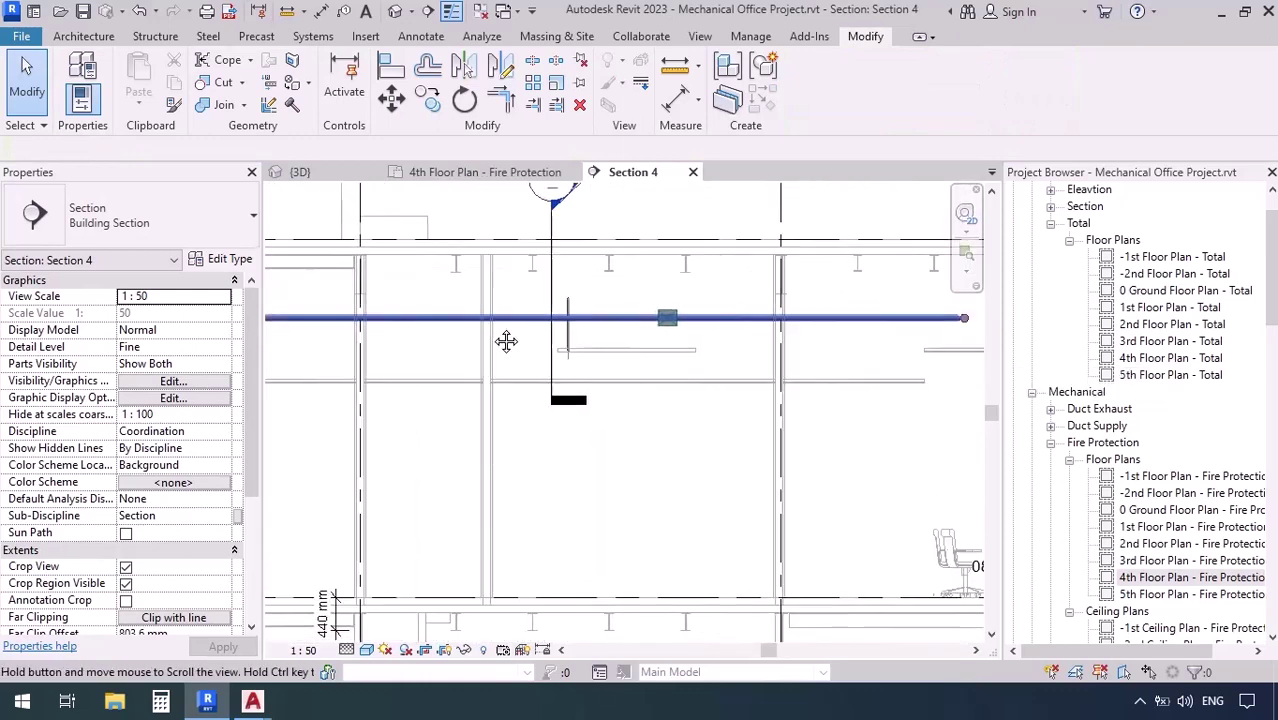
scroll(892, 330, up, 2)
scroll(880, 326, up, 4)
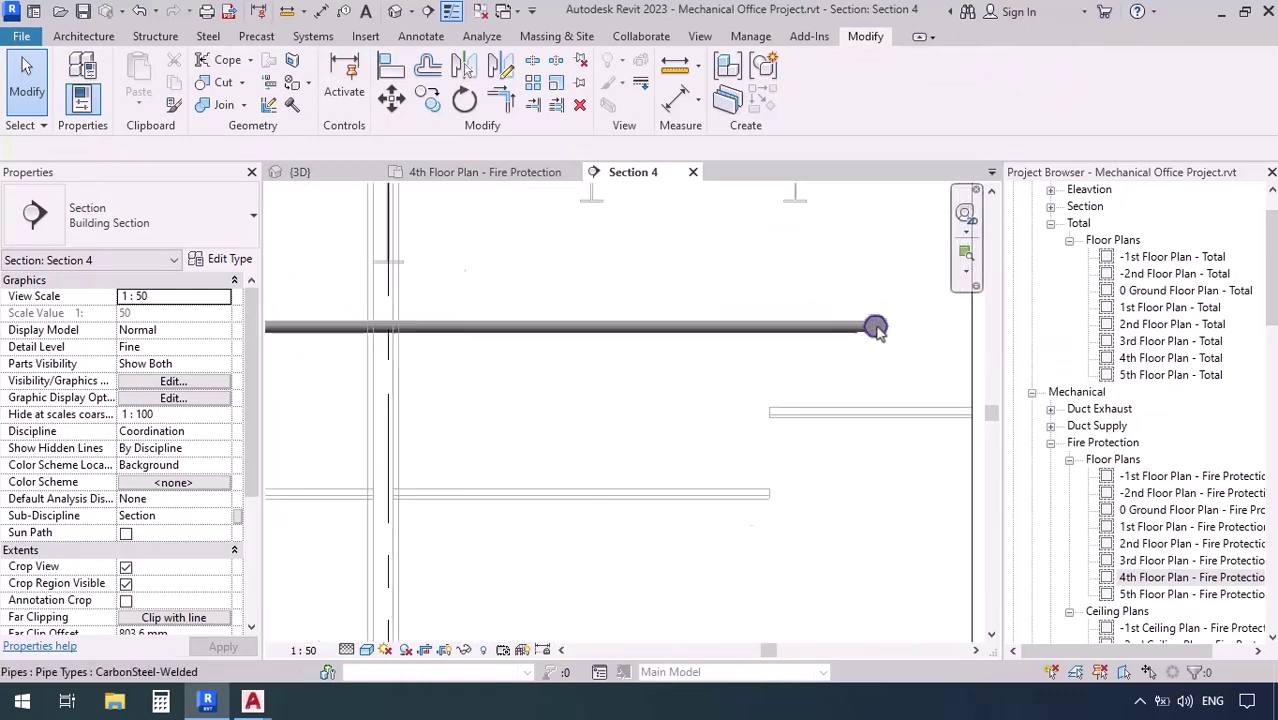
click(848, 333)
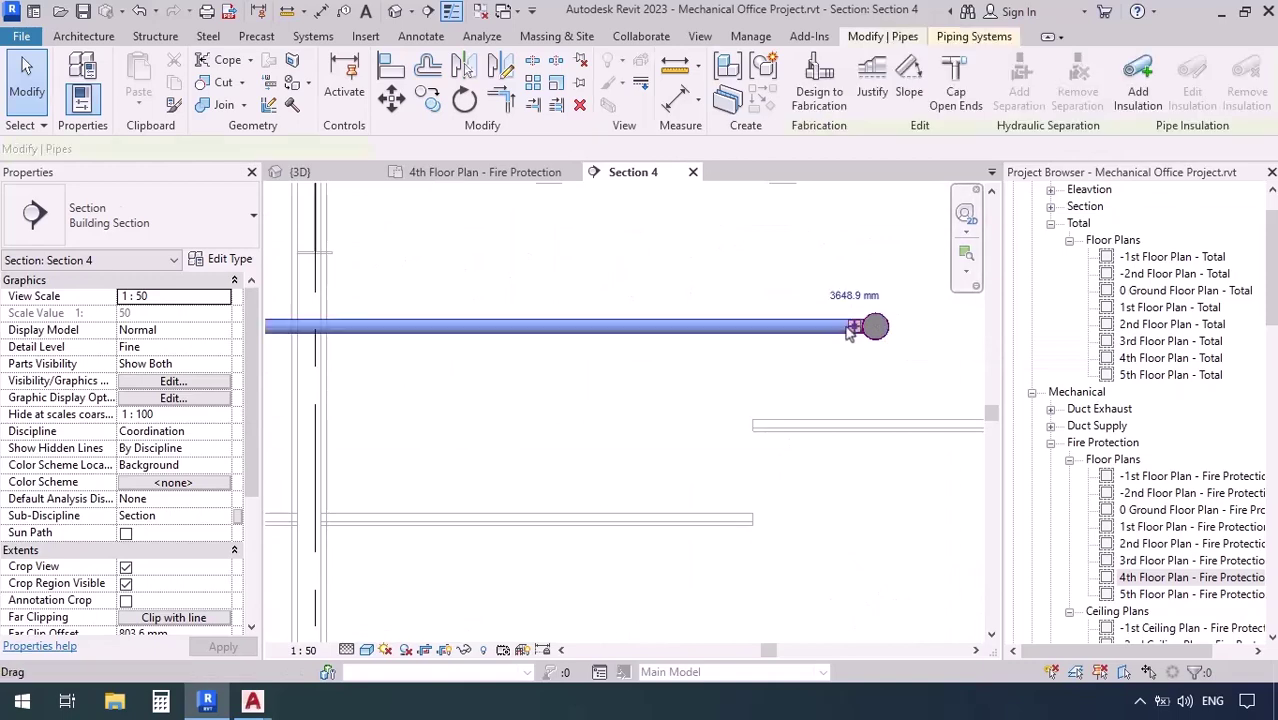
click(546, 61)
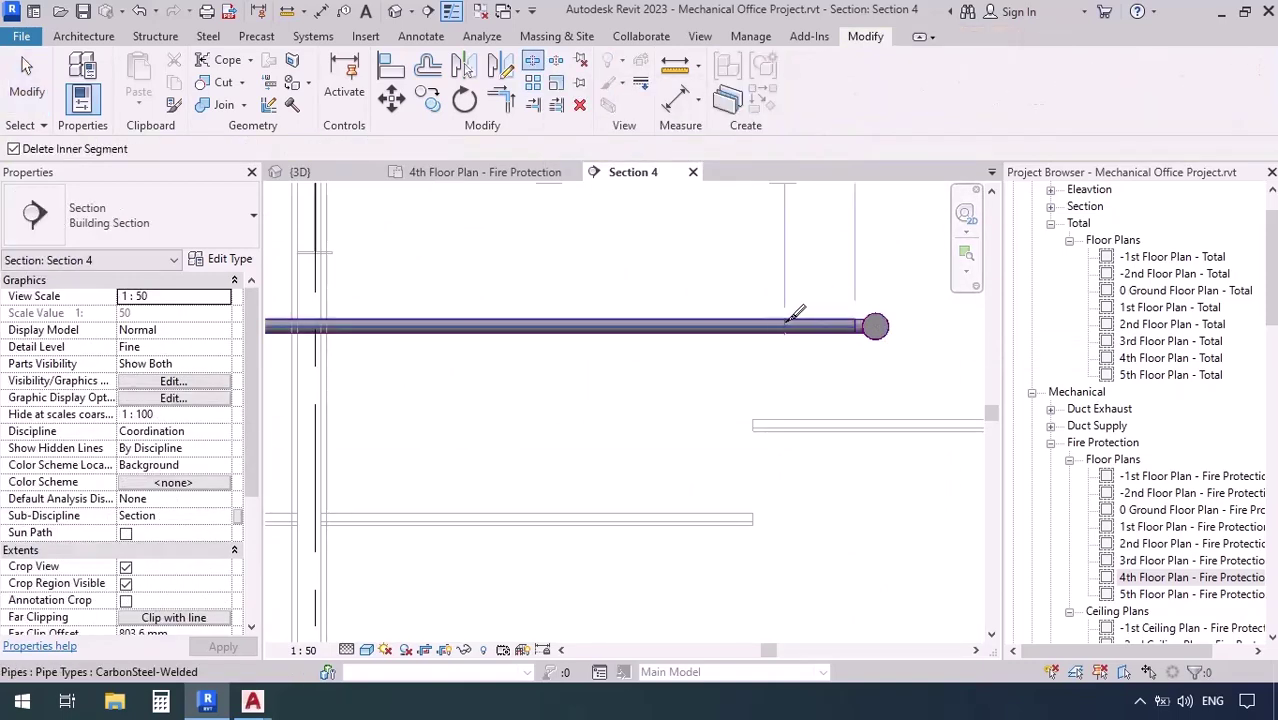
click(785, 326)
click(700, 326)
key(Escape)
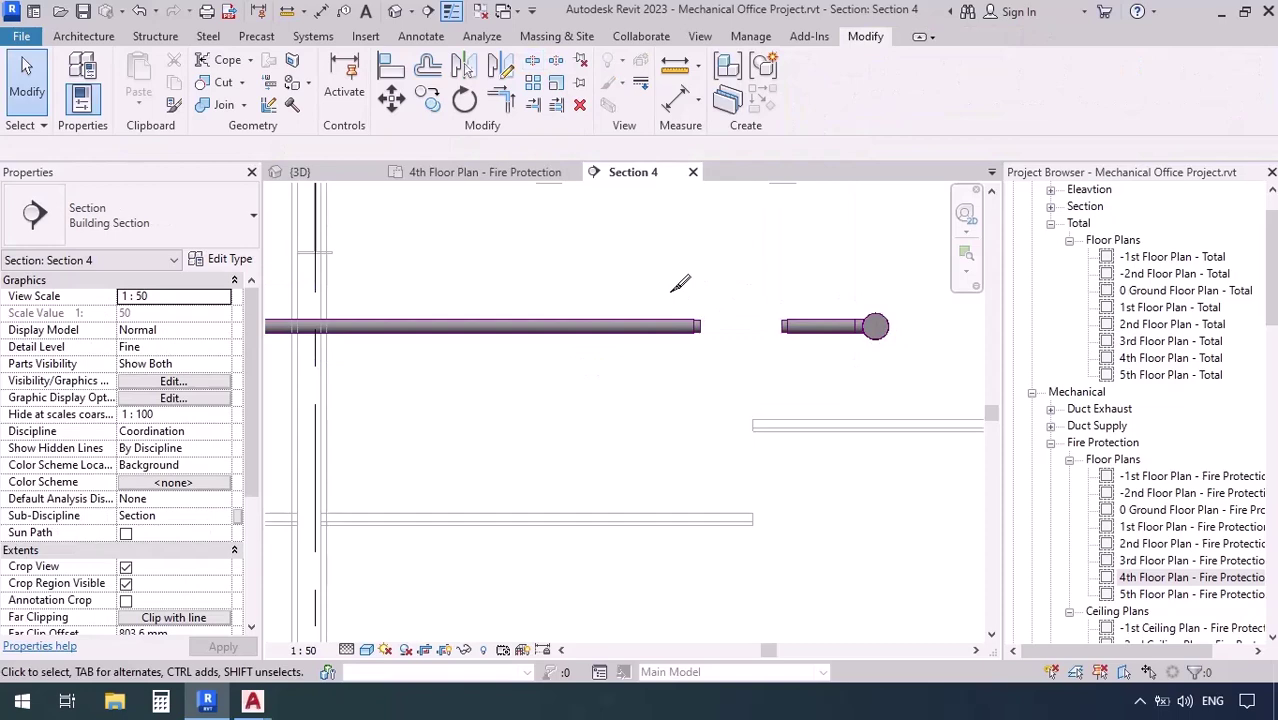
drag(810, 375, 810, 370)
key(Delete)
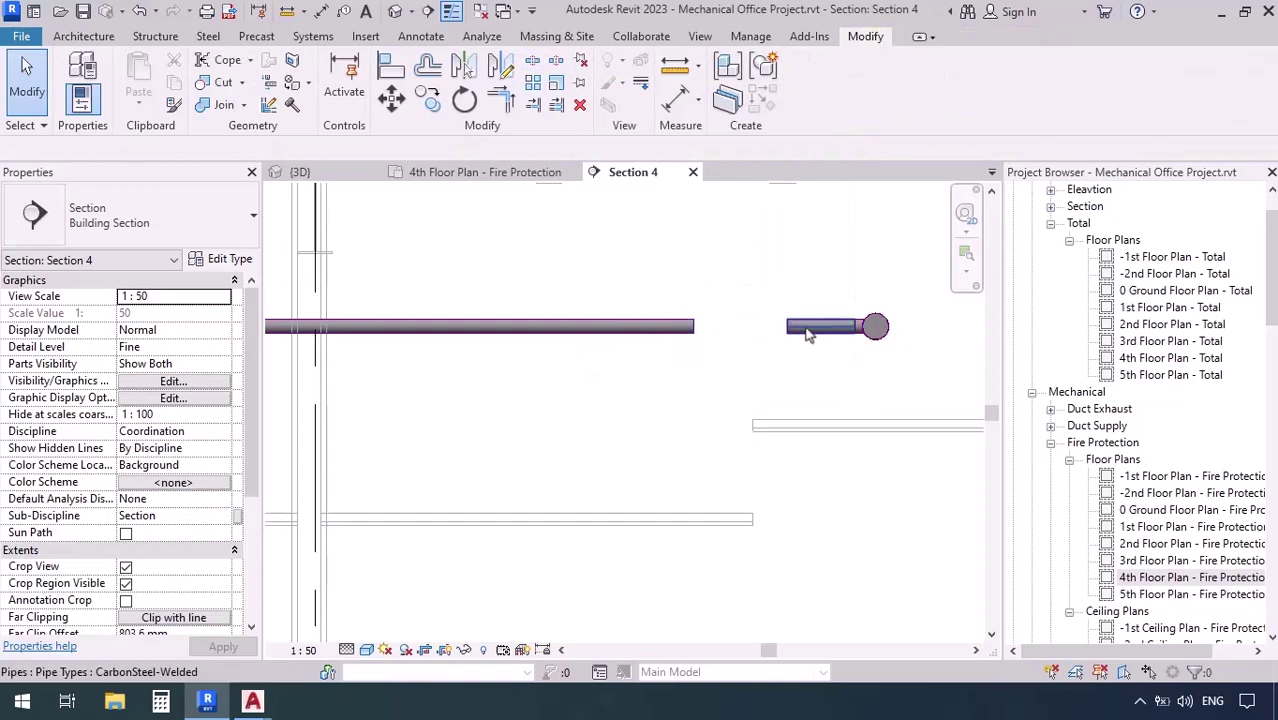
Reposition the free end of the short stub so it rises from the main at 45 degrees.
click(797, 334)
click(787, 314)
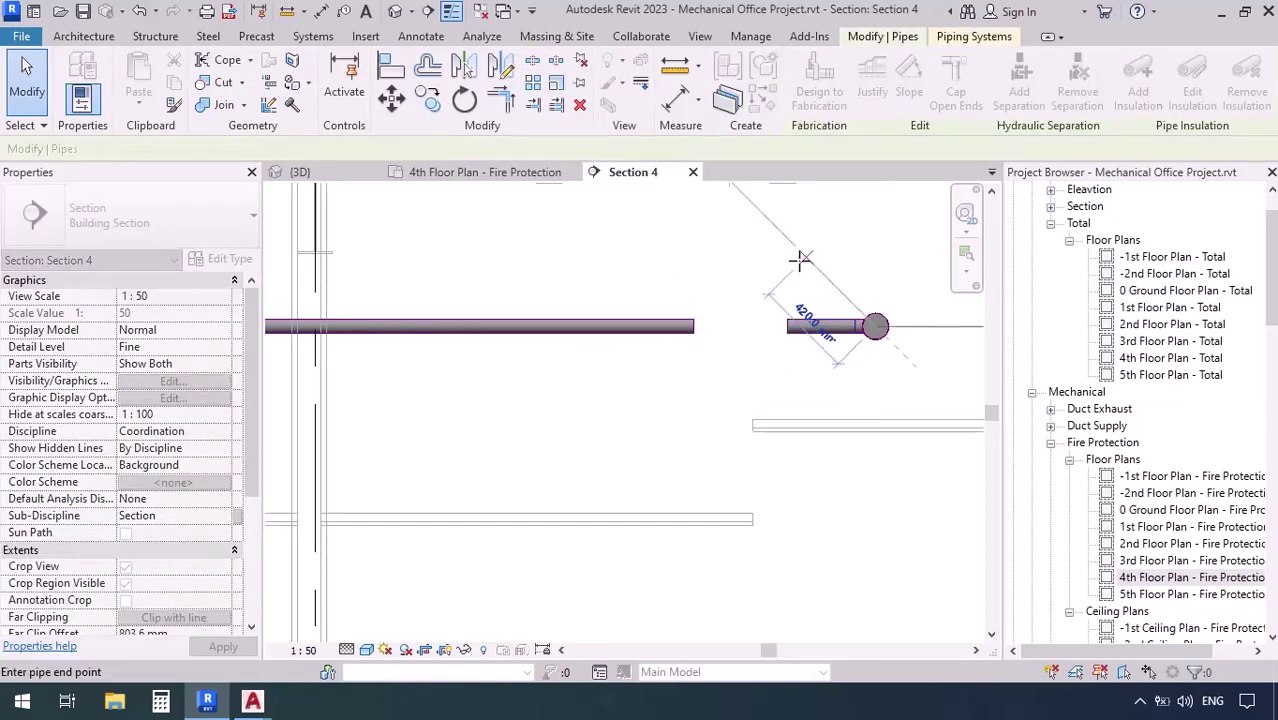
click(726, 378)
scroll(726, 376, down, 2)
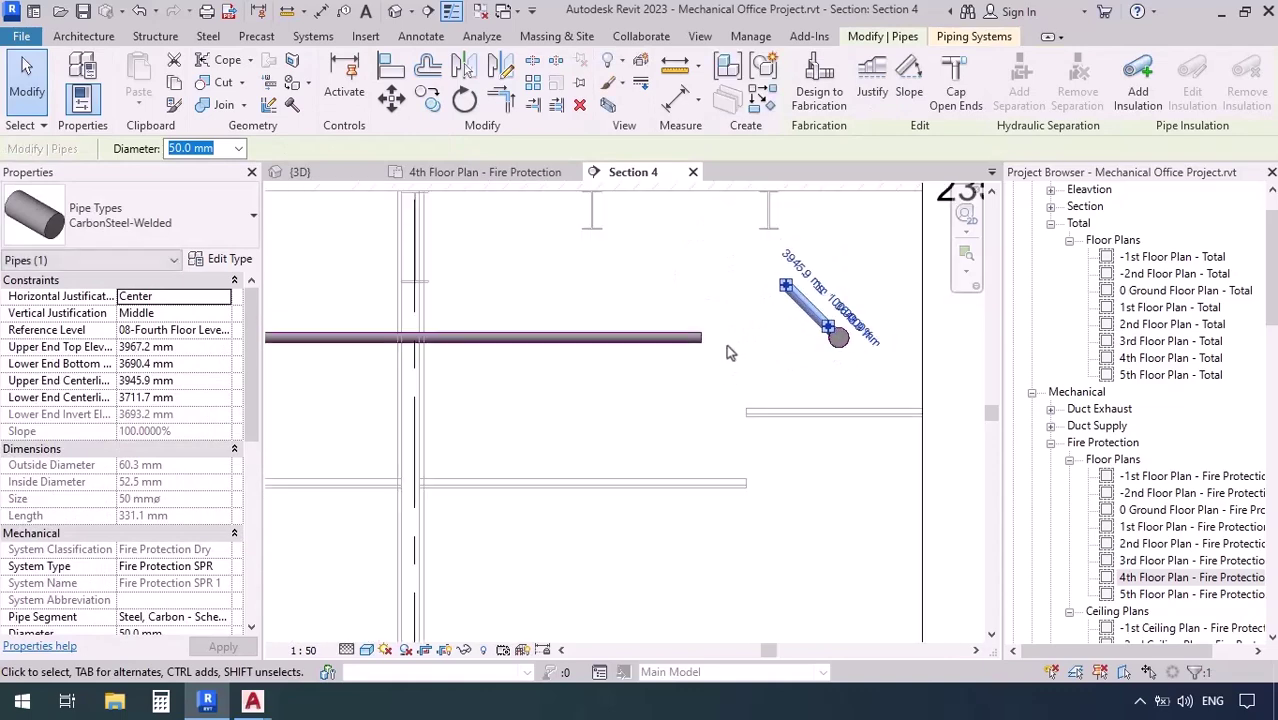
Set the long branch pipe's middle elevation to 3900 mm.
click(424, 147)
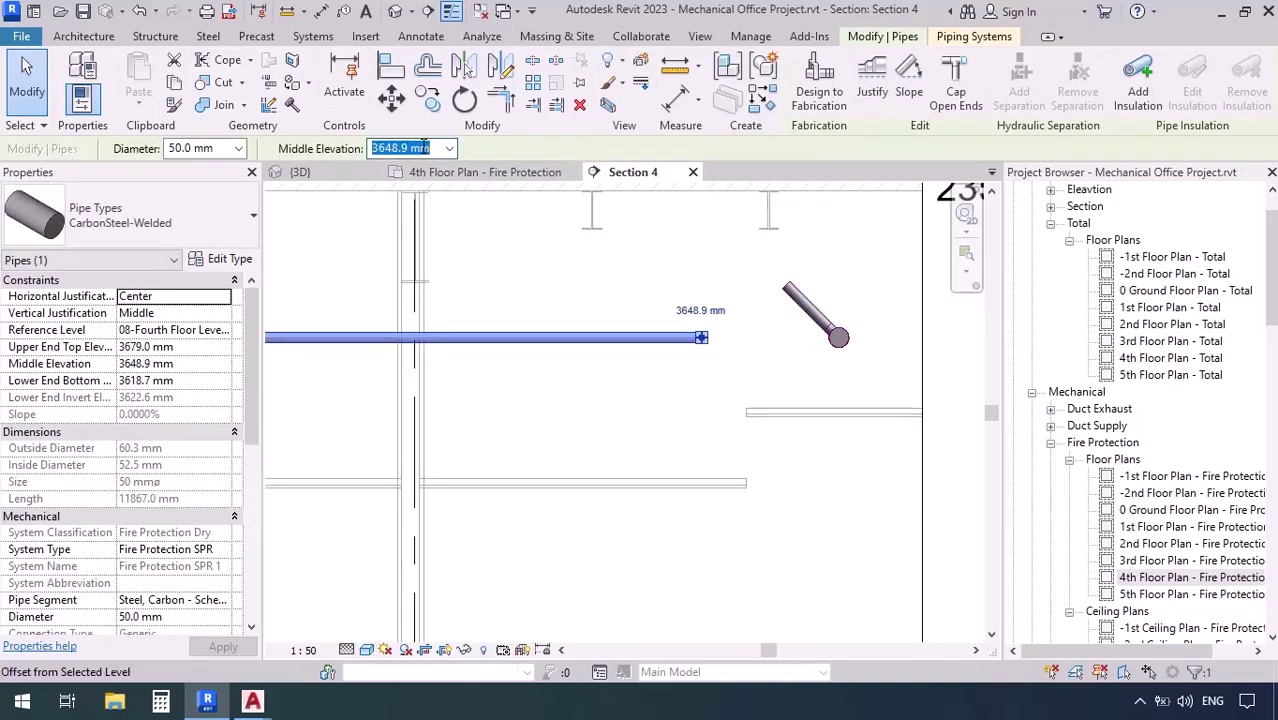
click(423, 147)
text(3900)
key(Return)
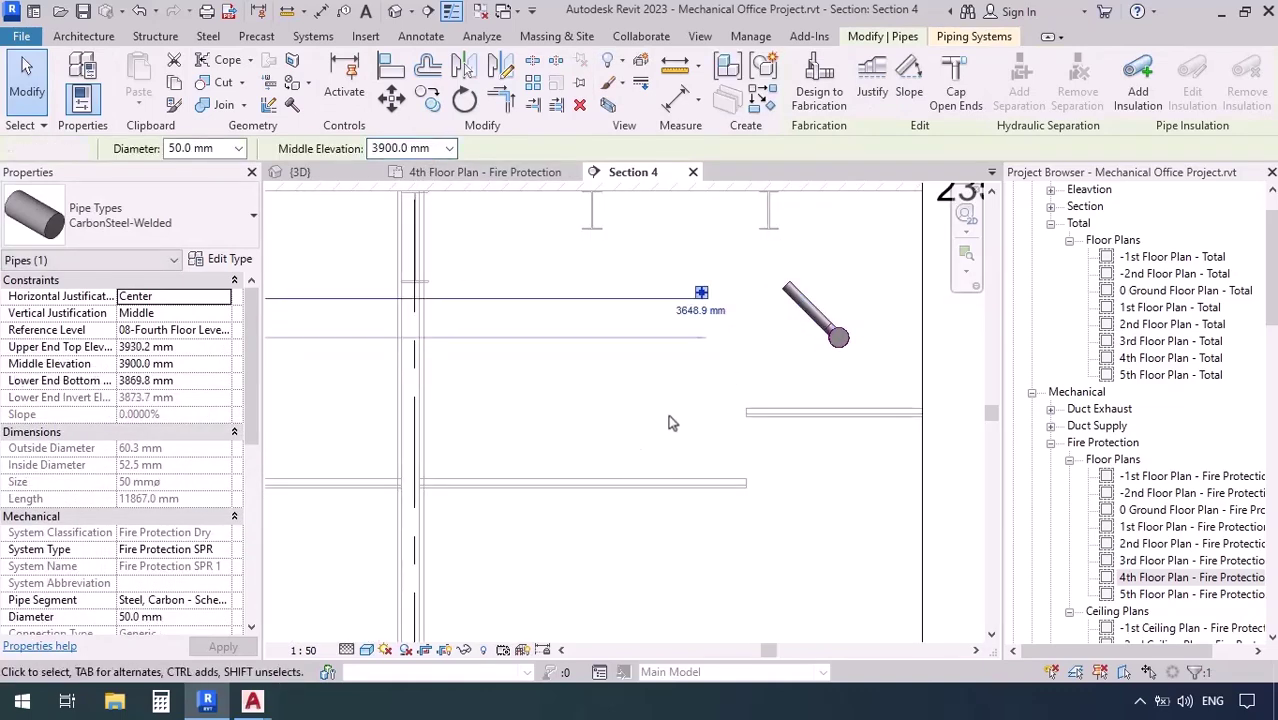
click(672, 423)
Join the raised branch pipe to the angled stub with Trim/Extend to Corner.
scroll(745, 310, up, 3)
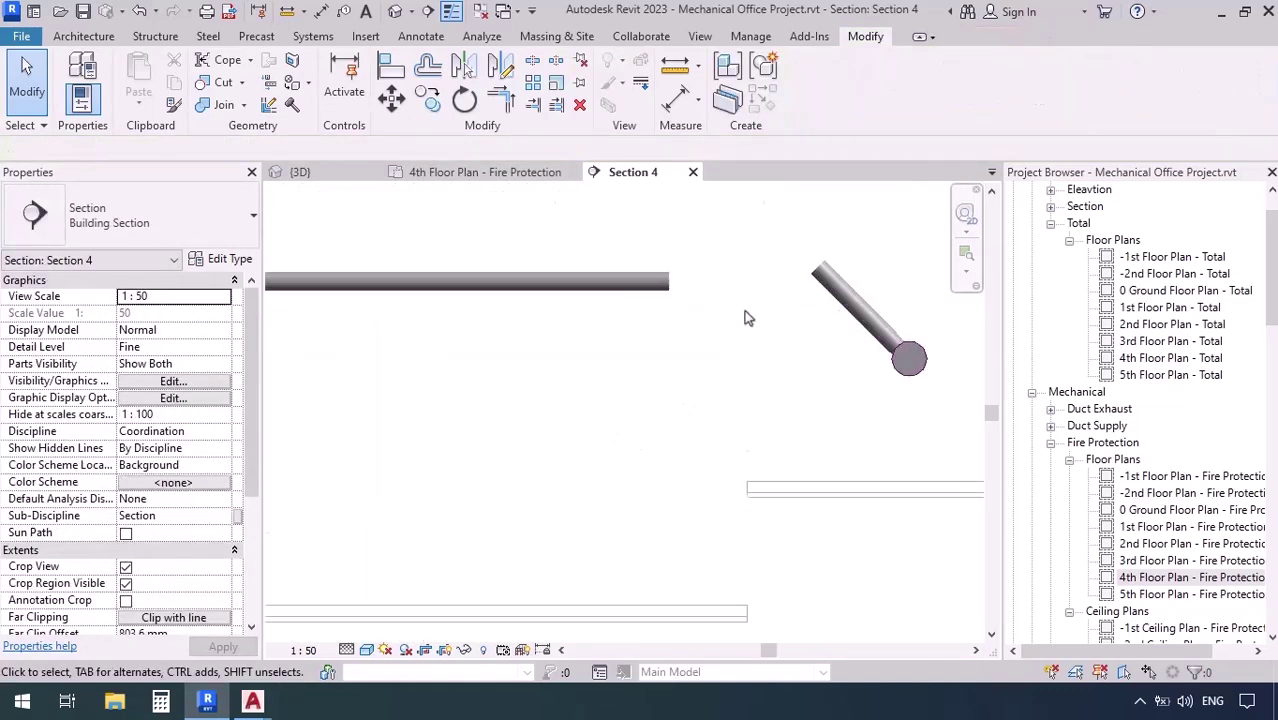
click(564, 275)
click(878, 312)
scroll(758, 368, down, 4)
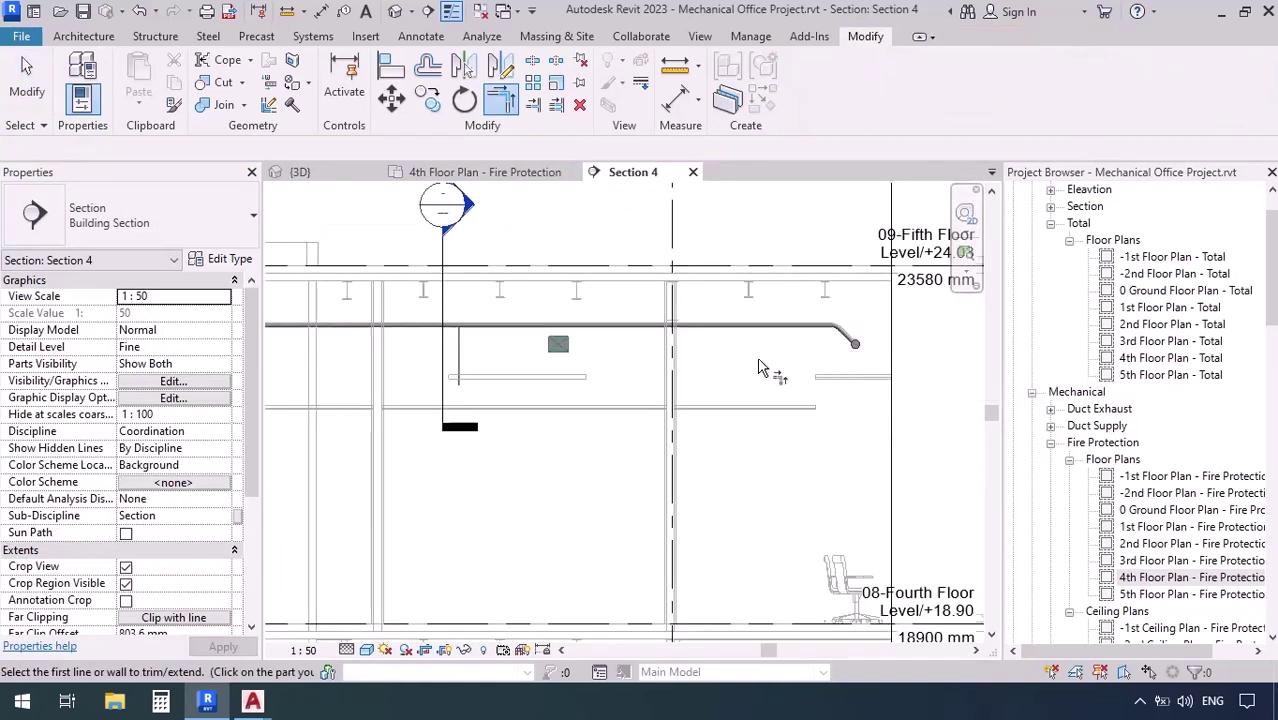
key(Escape)
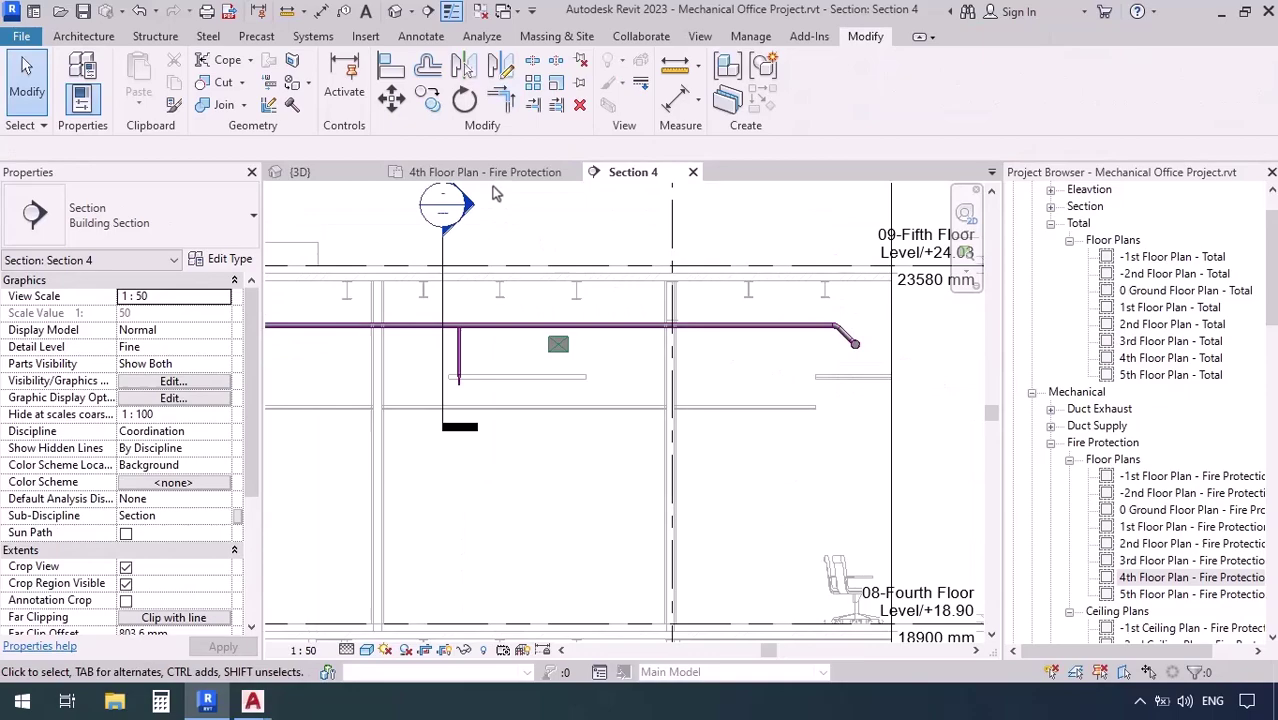
Return to the 4th Floor Plan - Fire Protection and start a new 25 mm pipe with Inherit Elevation enabled.
click(488, 173)
scroll(580, 258, up, 5)
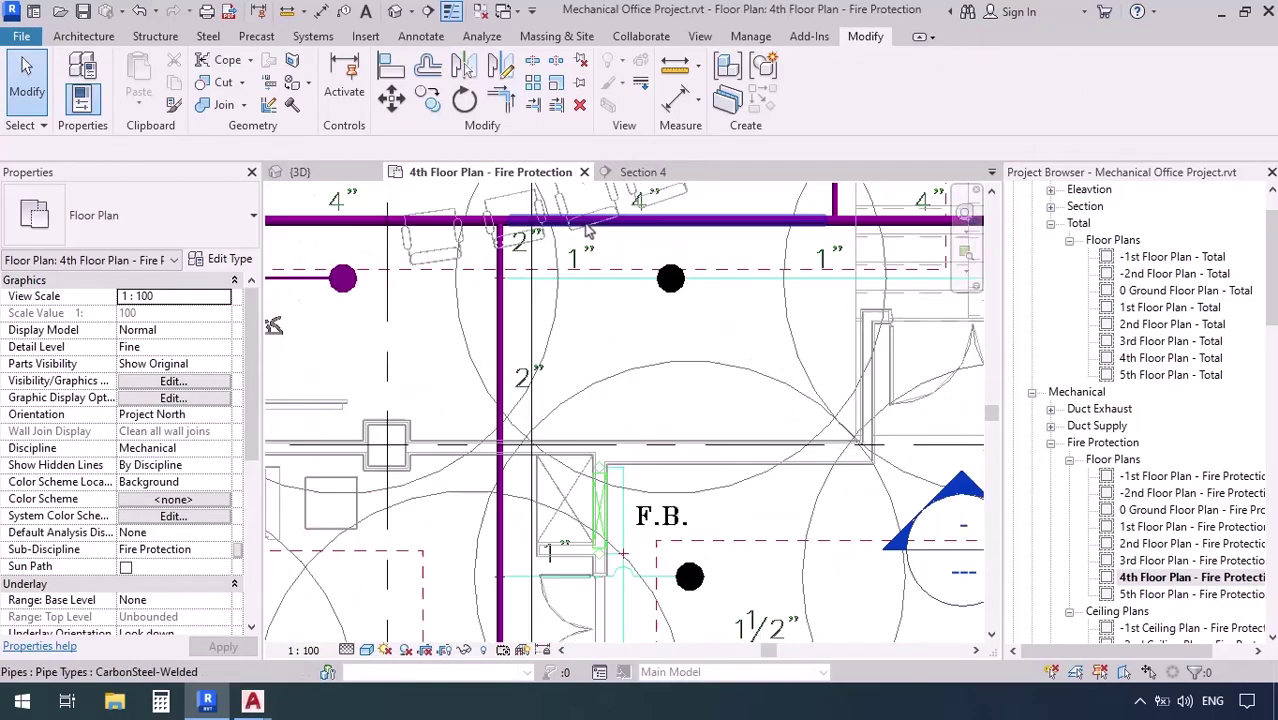
scroll(400, 290, down, 3)
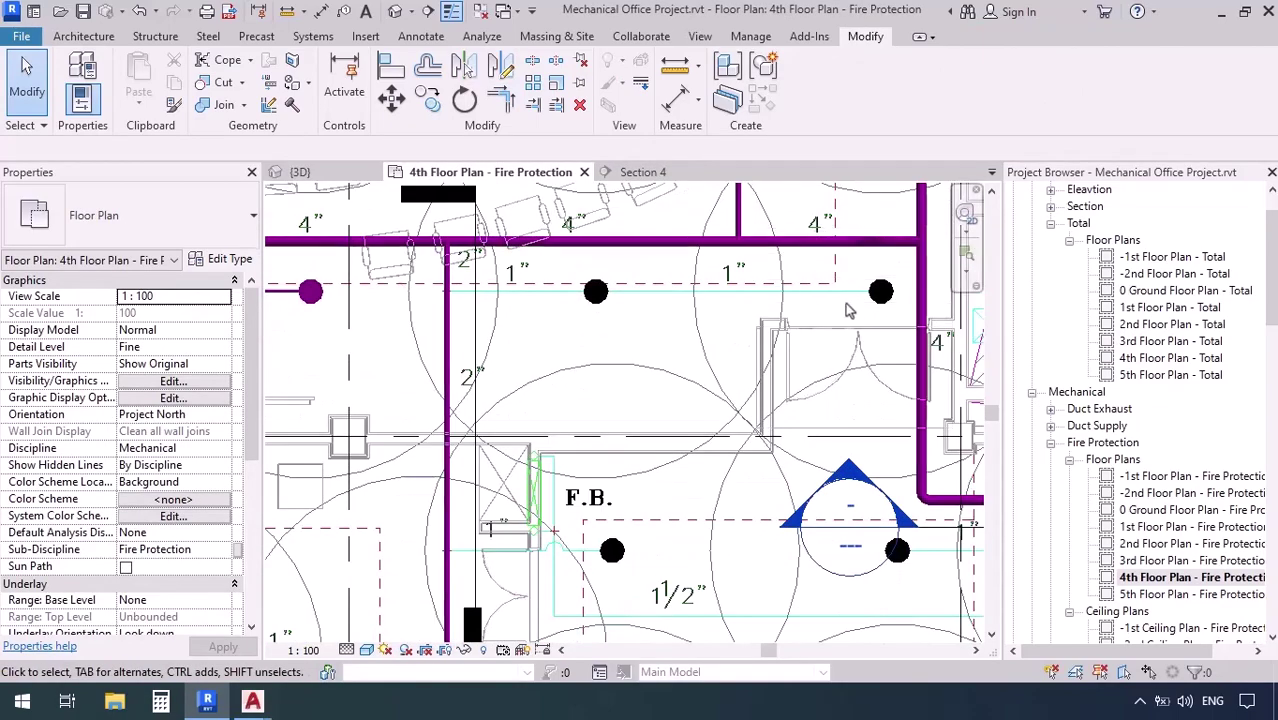
middle_drag(614, 321, 476, 334)
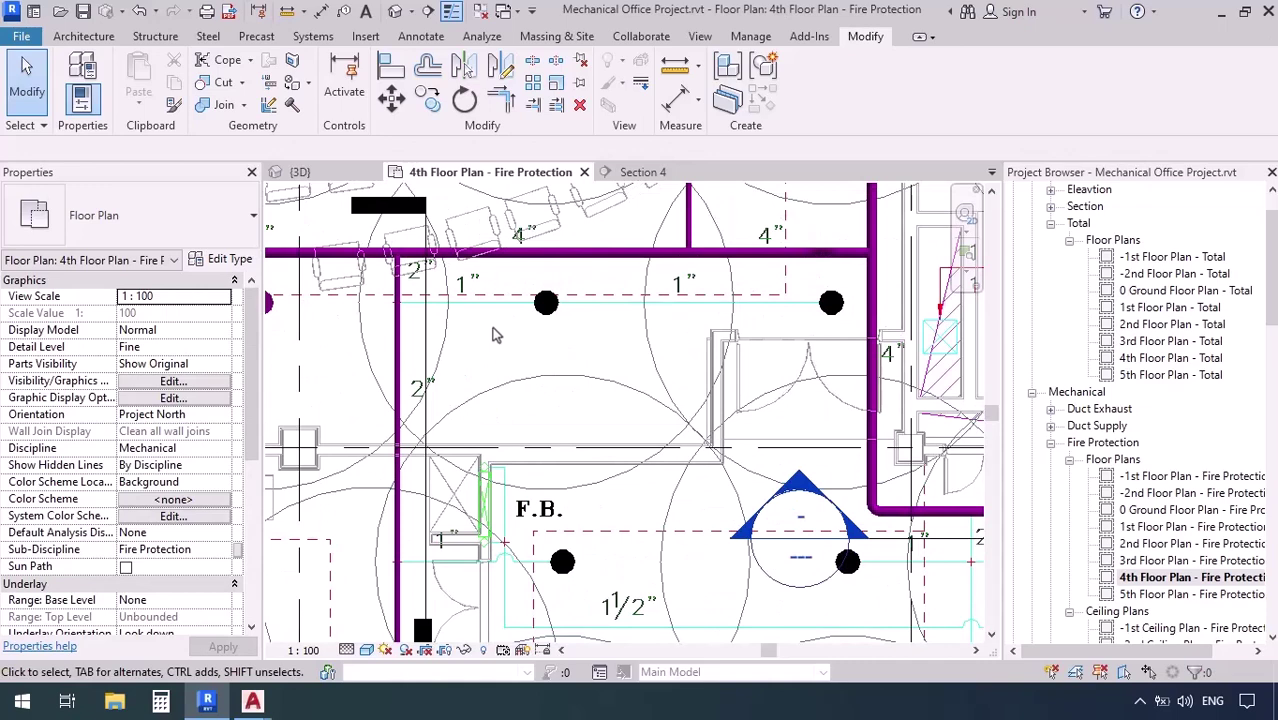
key(i)
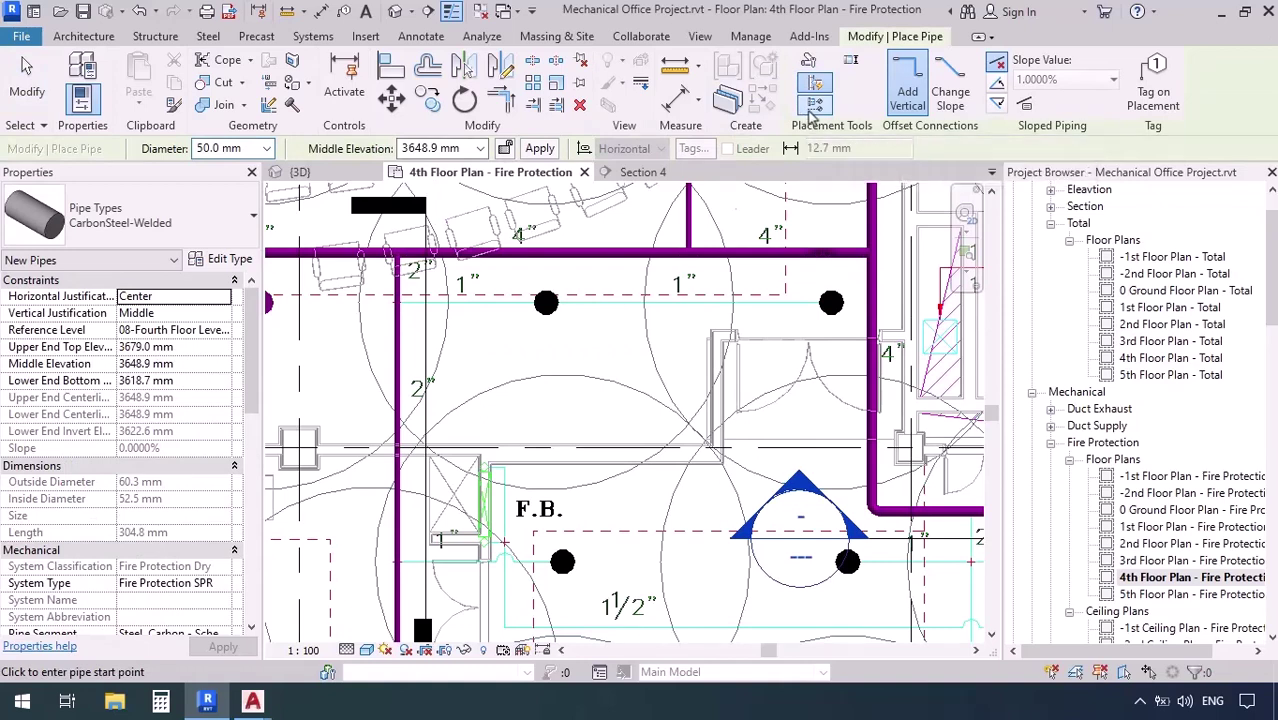
click(815, 104)
click(233, 145)
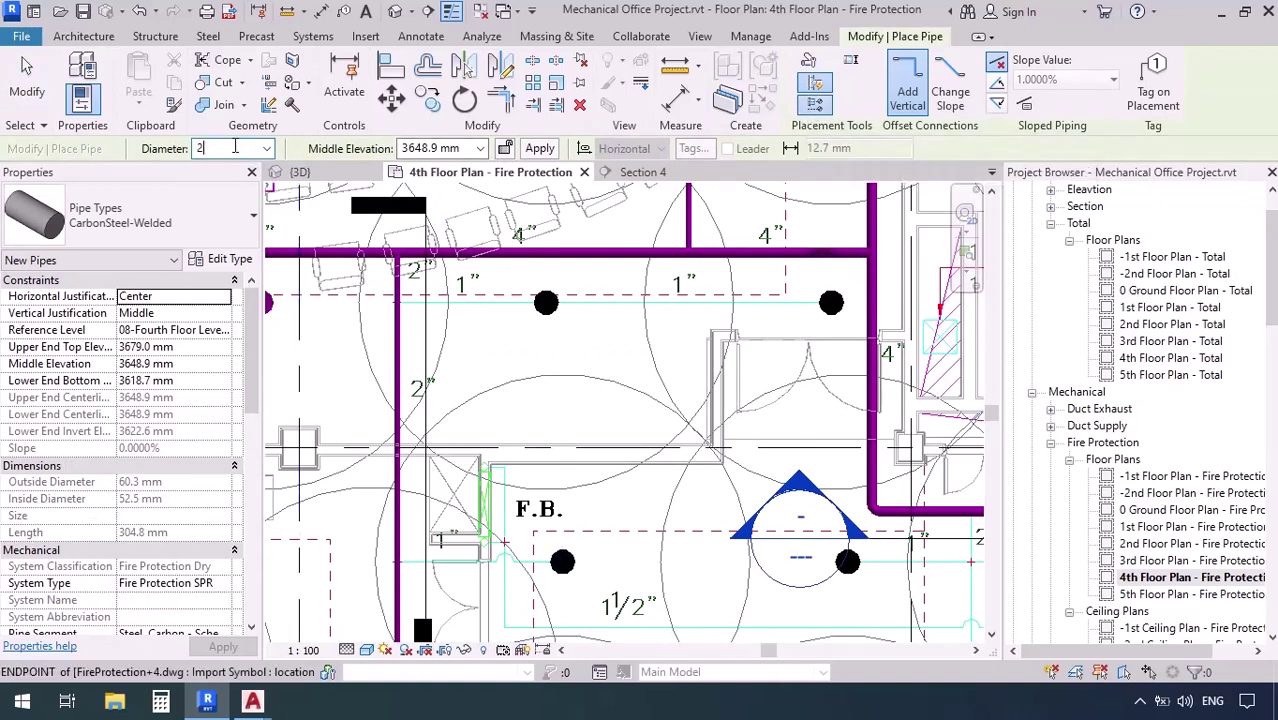
text(25)
key(Return)
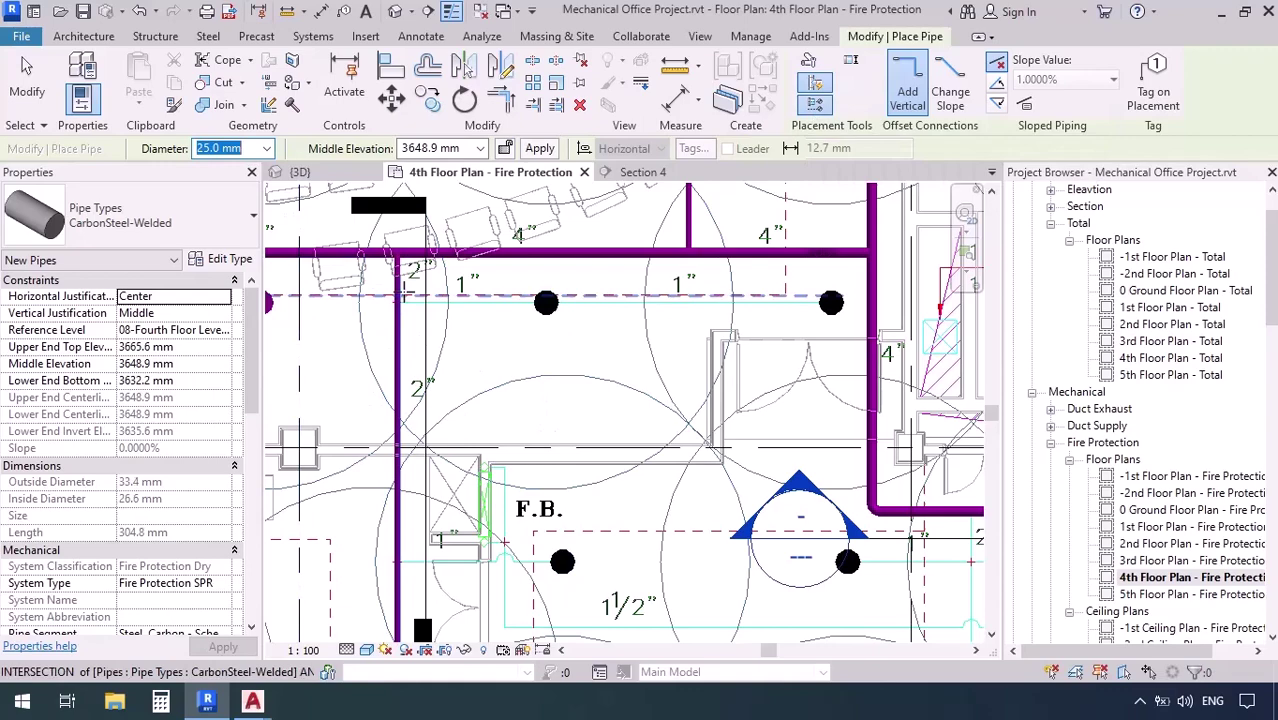
Draw the 25 mm pipe from the 50 mm branch to the far sprinkler along the imported drawing line, inheriting the branch's 3900 mm elevation.
scroll(393, 312, up, 5)
middle_drag(682, 365, 397, 371)
scroll(397, 371, down, 3)
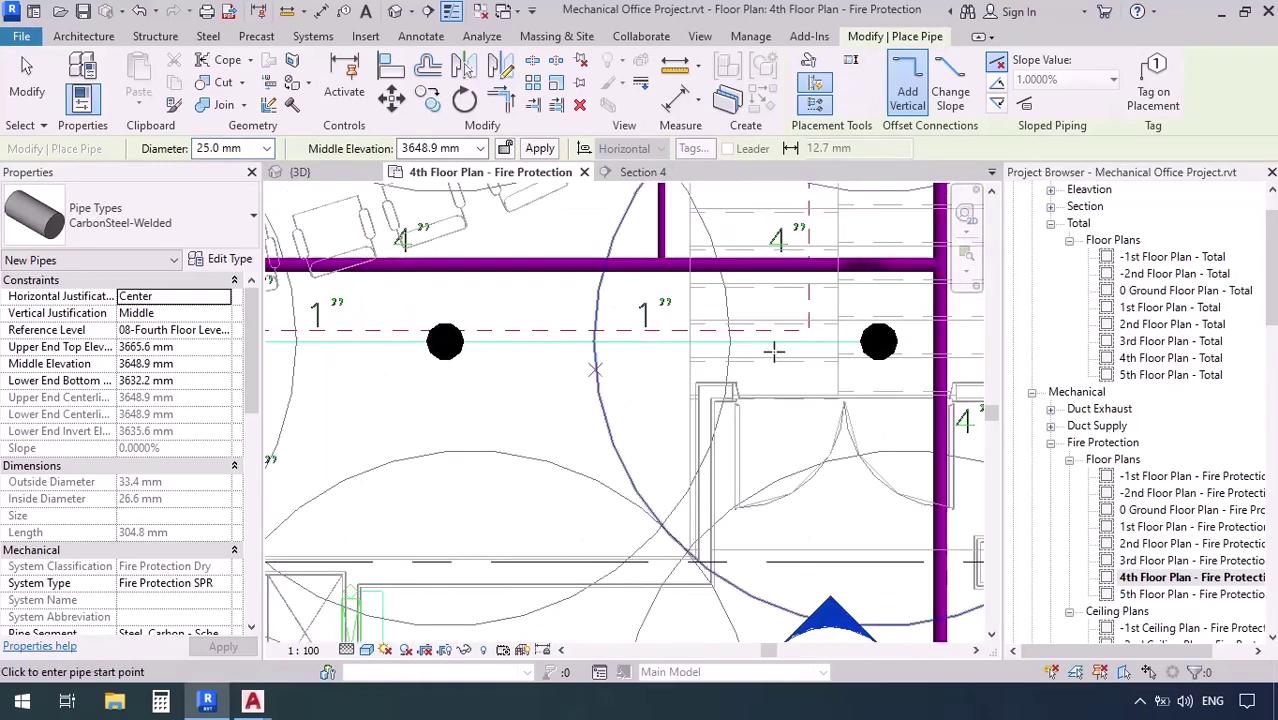
scroll(320, 340, up, 3)
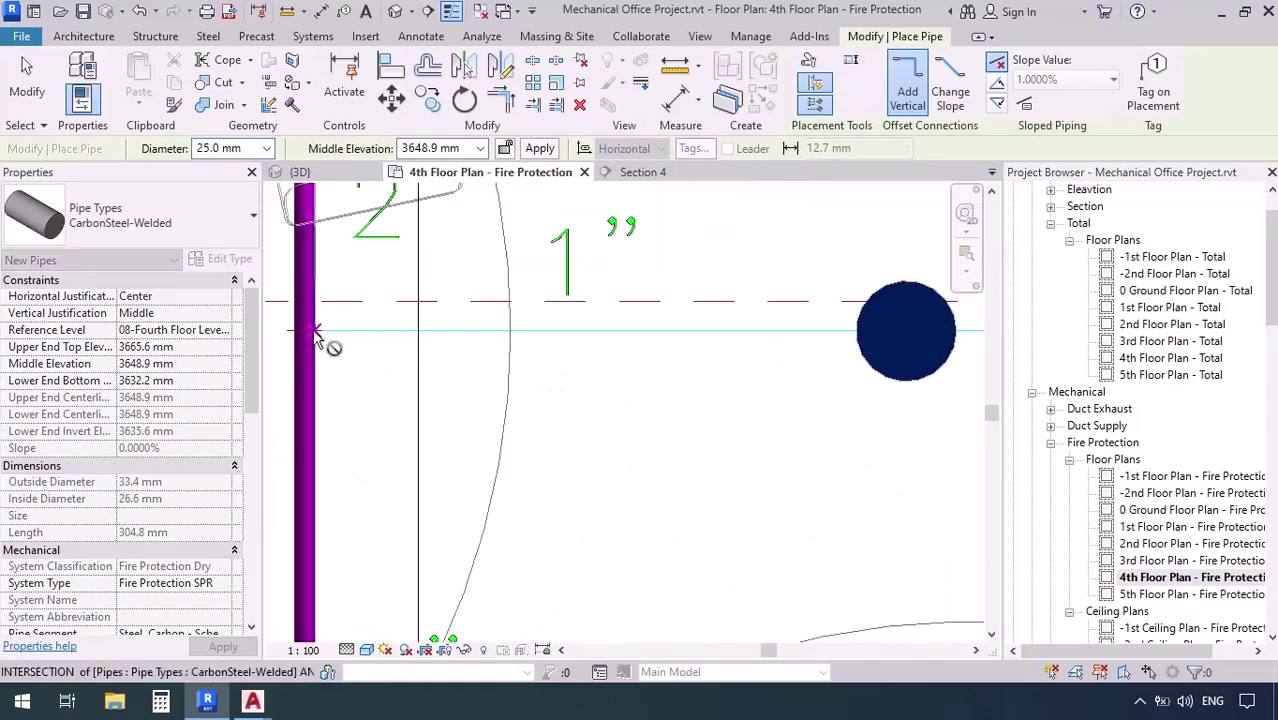
scroll(318, 340, down, 4)
click(314, 331)
scroll(314, 331, down, 2)
scroll(631, 326, up, 3)
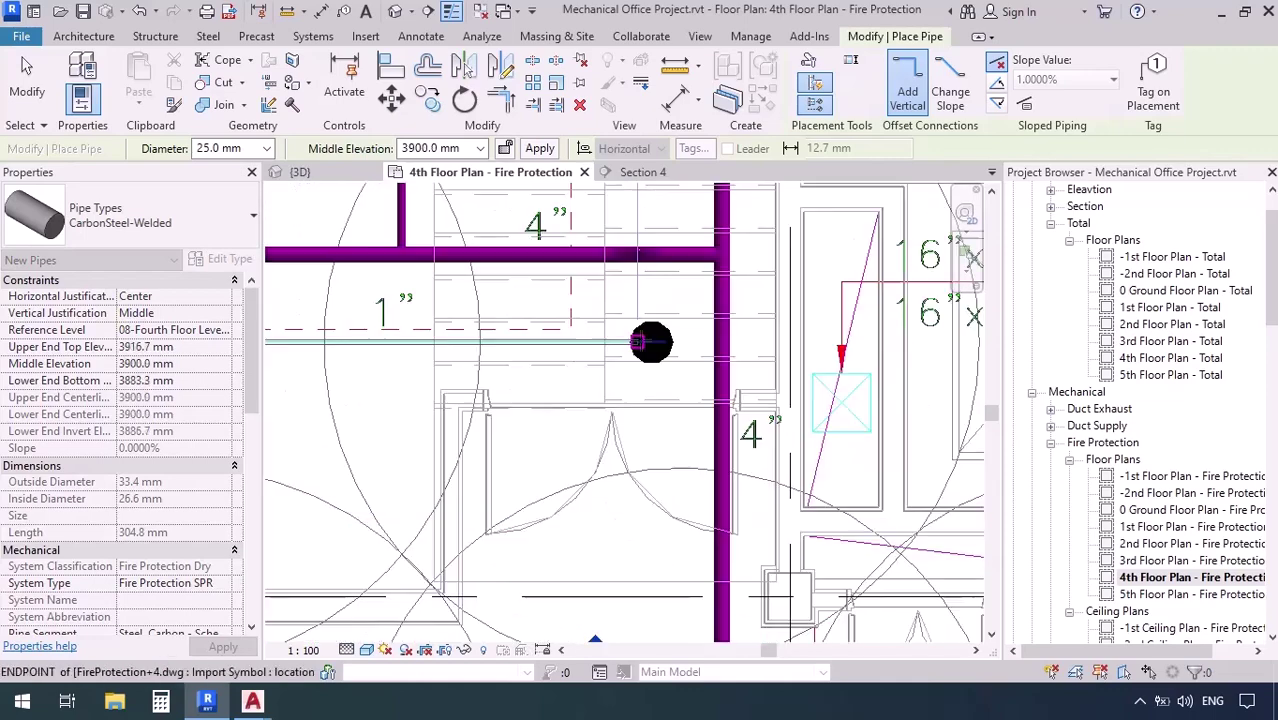
click(651, 343)
middle_drag(651, 343, 835, 343)
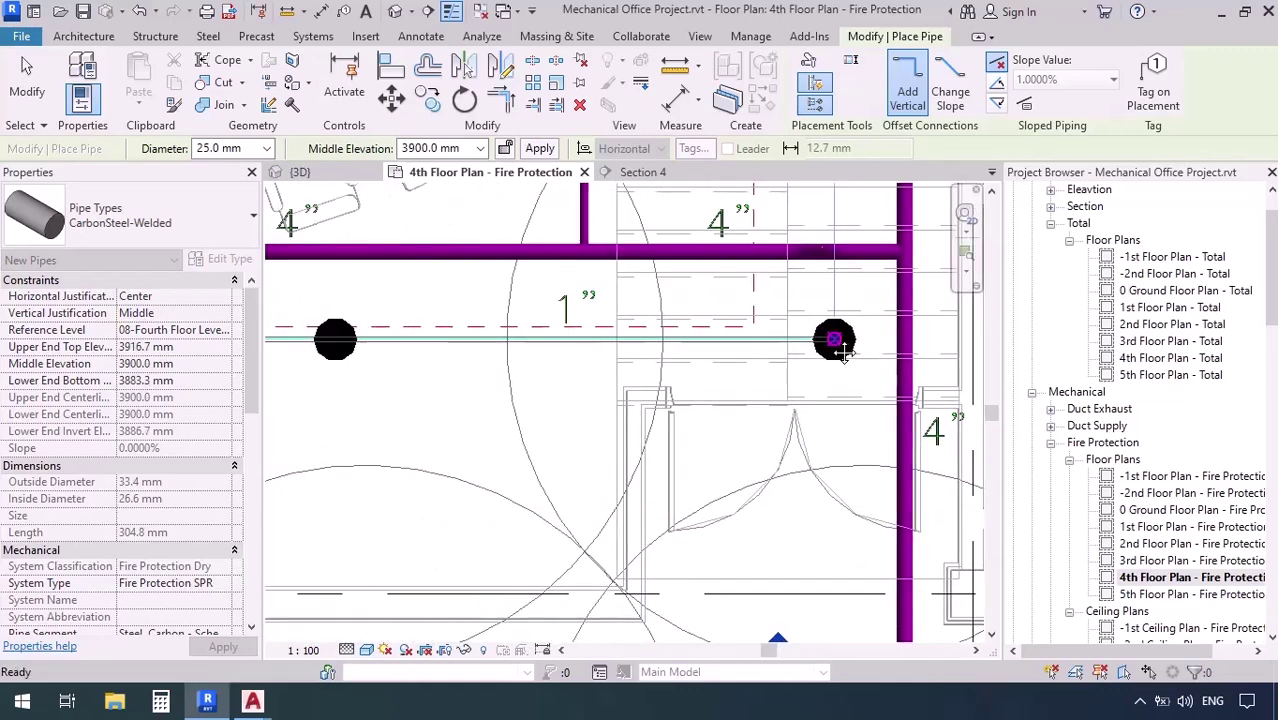
middle_drag(445, 455, 622, 414)
key(Escape)
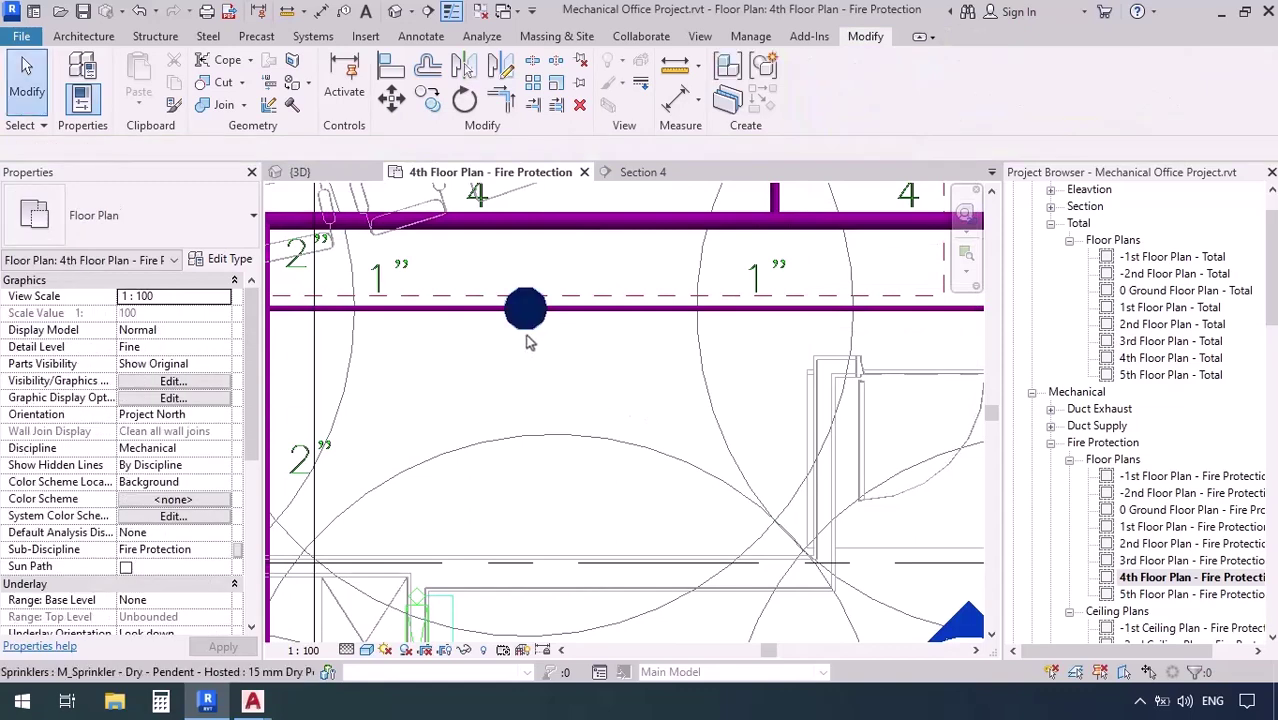
Connect the middle sprinkler into the new 25 mm pipe with Connect Into.
click(525, 308)
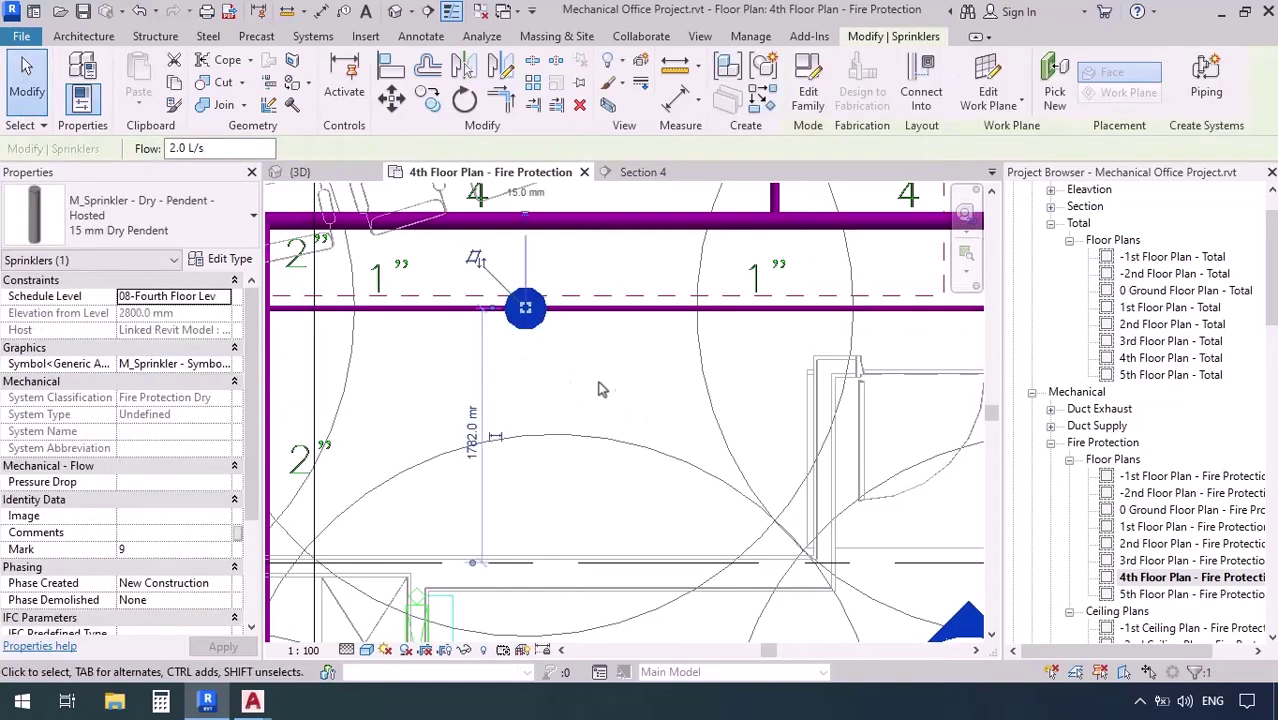
click(921, 92)
click(636, 318)
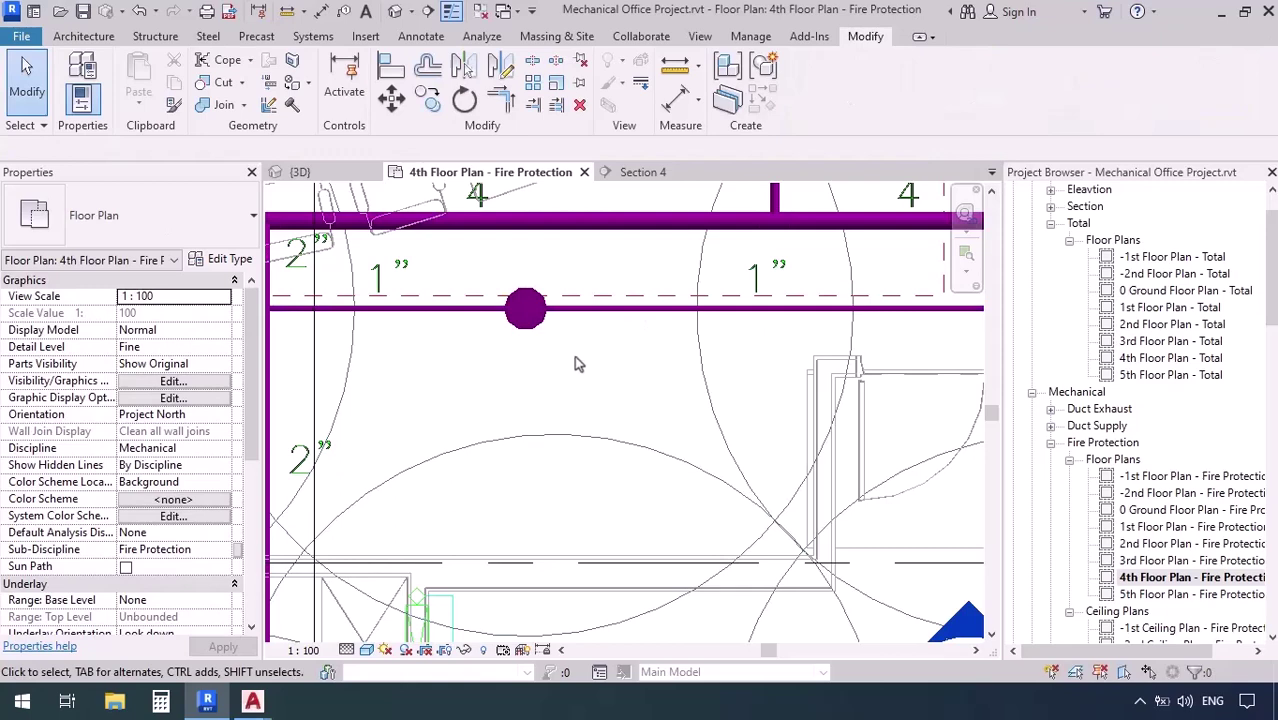
scroll(449, 323, down, 2)
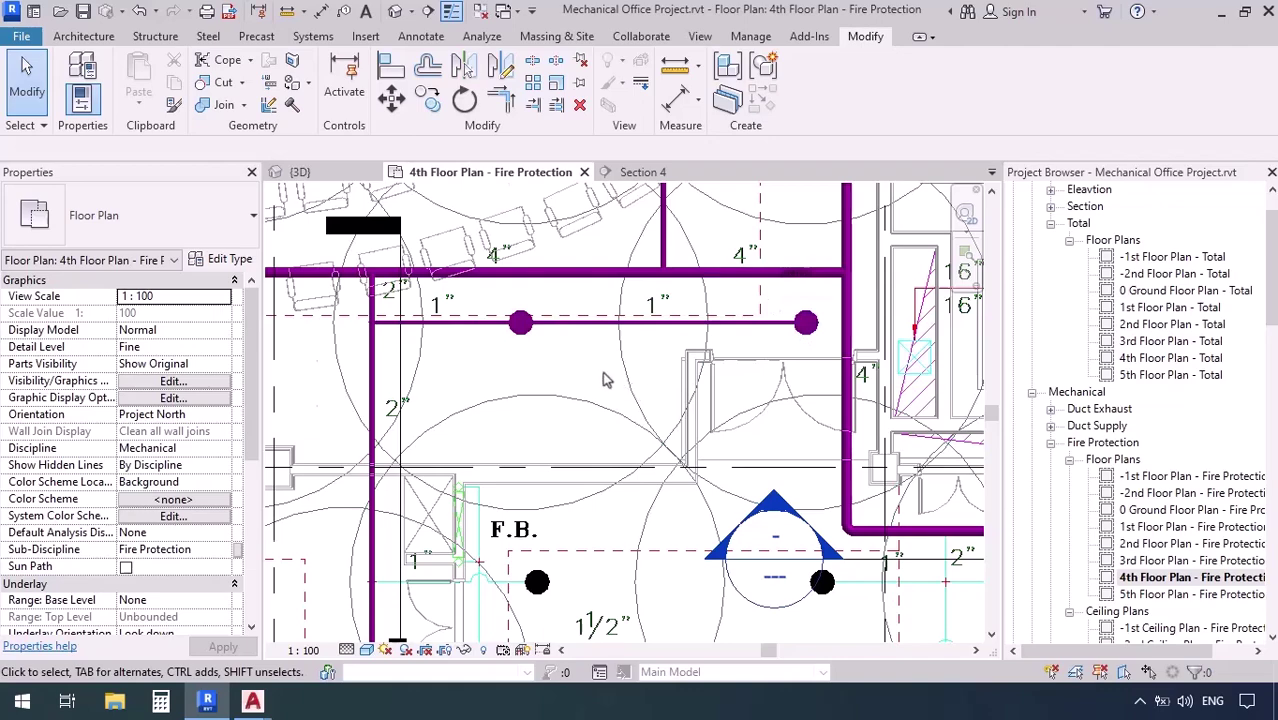
Draw a 25 mm pipe at 3900 mm elevation from the sprinkler beside the F.B. label to the 50 mm branch.
scroll(603, 374, down, 1)
scroll(452, 608, up, 3)
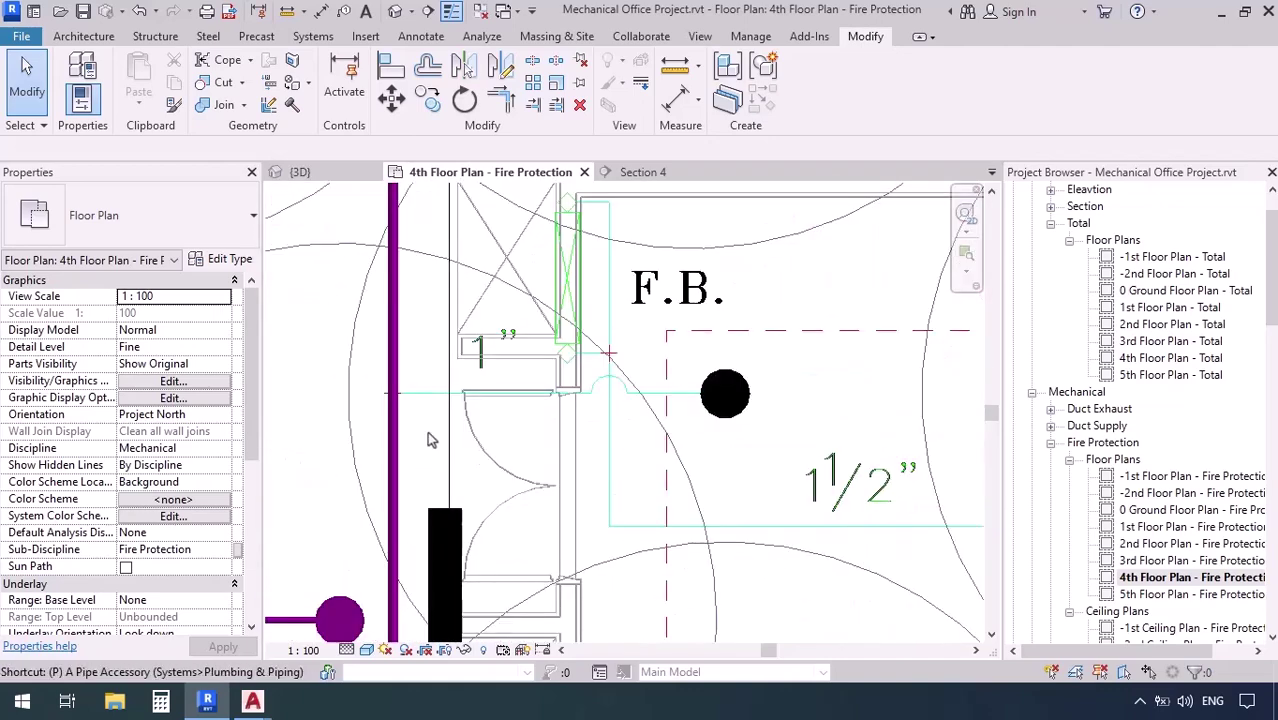
key(i)
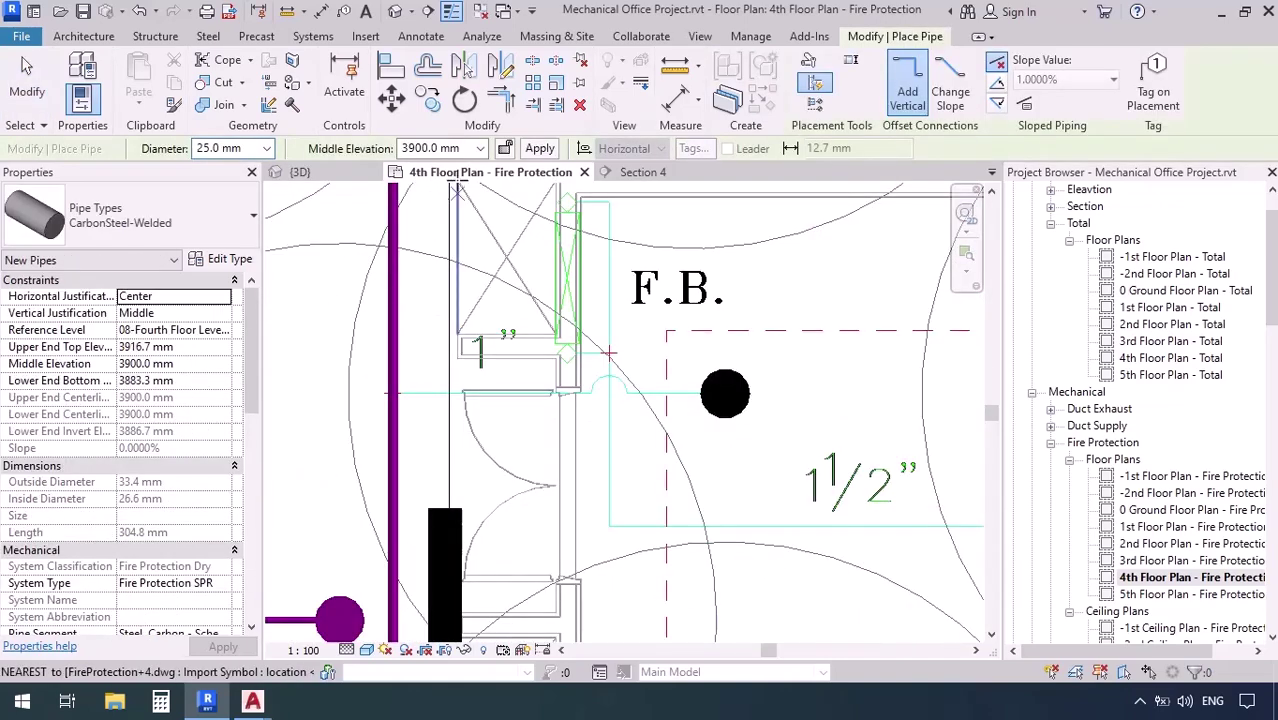
scroll(399, 390, up, 2)
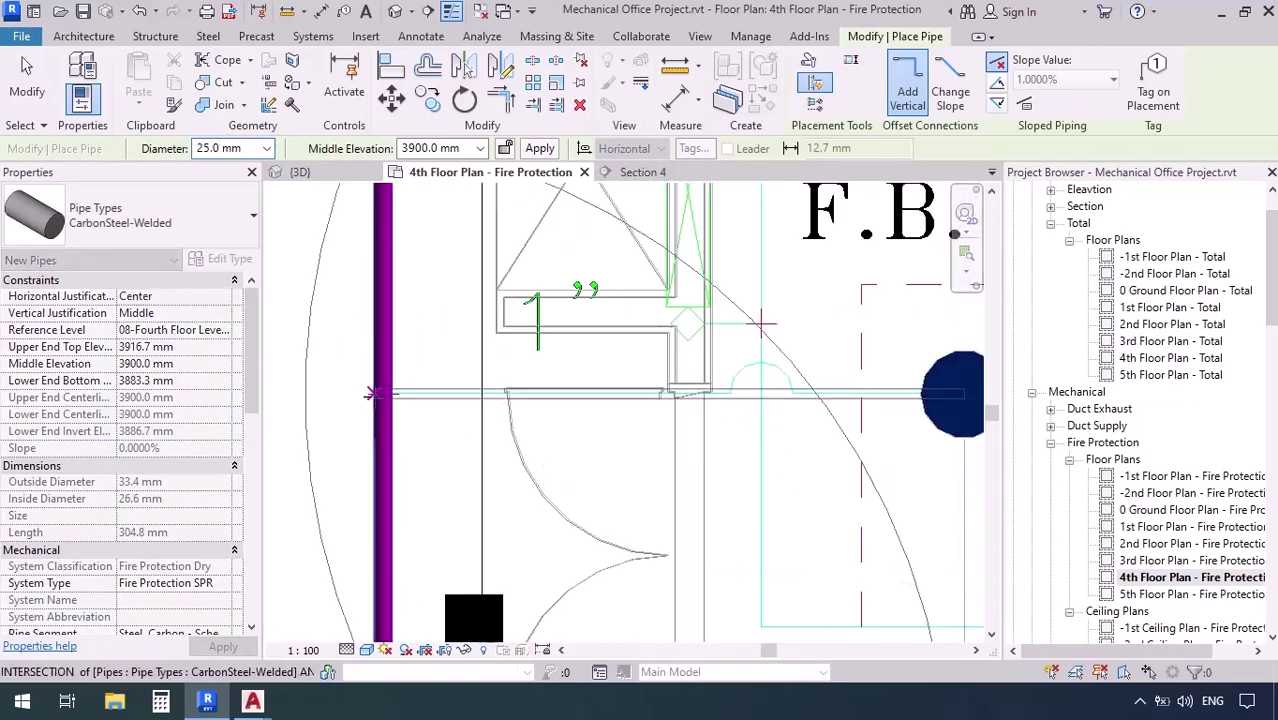
click(352, 388)
scroll(417, 344, down, 1)
scroll(417, 344, down, 1)
key(Escape)
scroll(418, 346, down, 2)
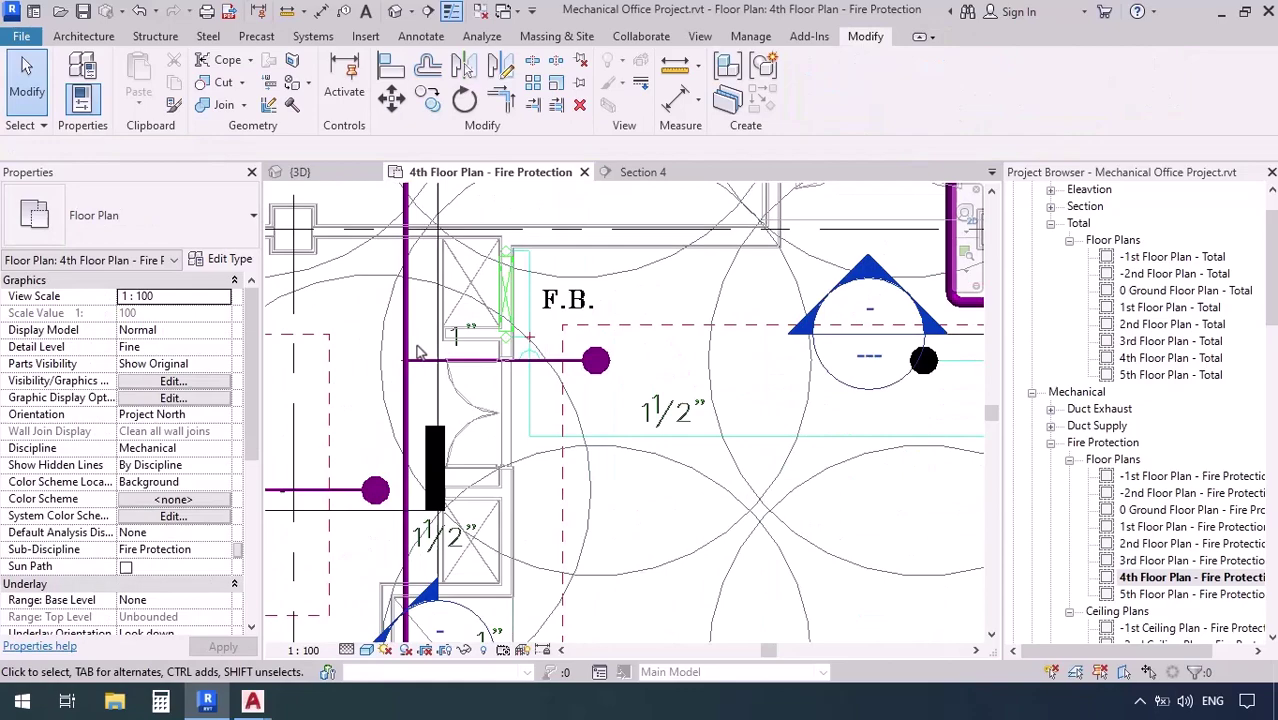
Draw a 25 mm pipe at 3900 mm elevation from the sprinkler beside the Rack label to the 50 mm branch.
middle_drag(448, 530, 579, 291)
middle_drag(667, 458, 571, 381)
scroll(570, 383, up, 3)
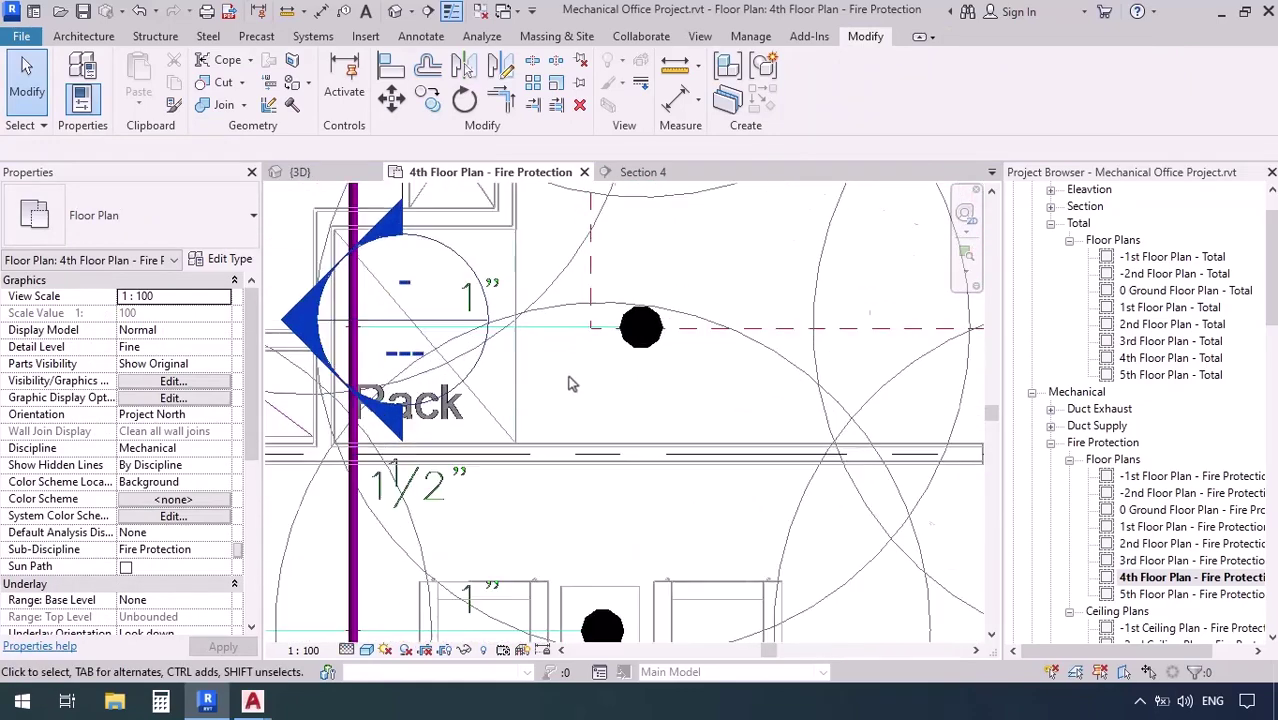
key(p)
key(i)
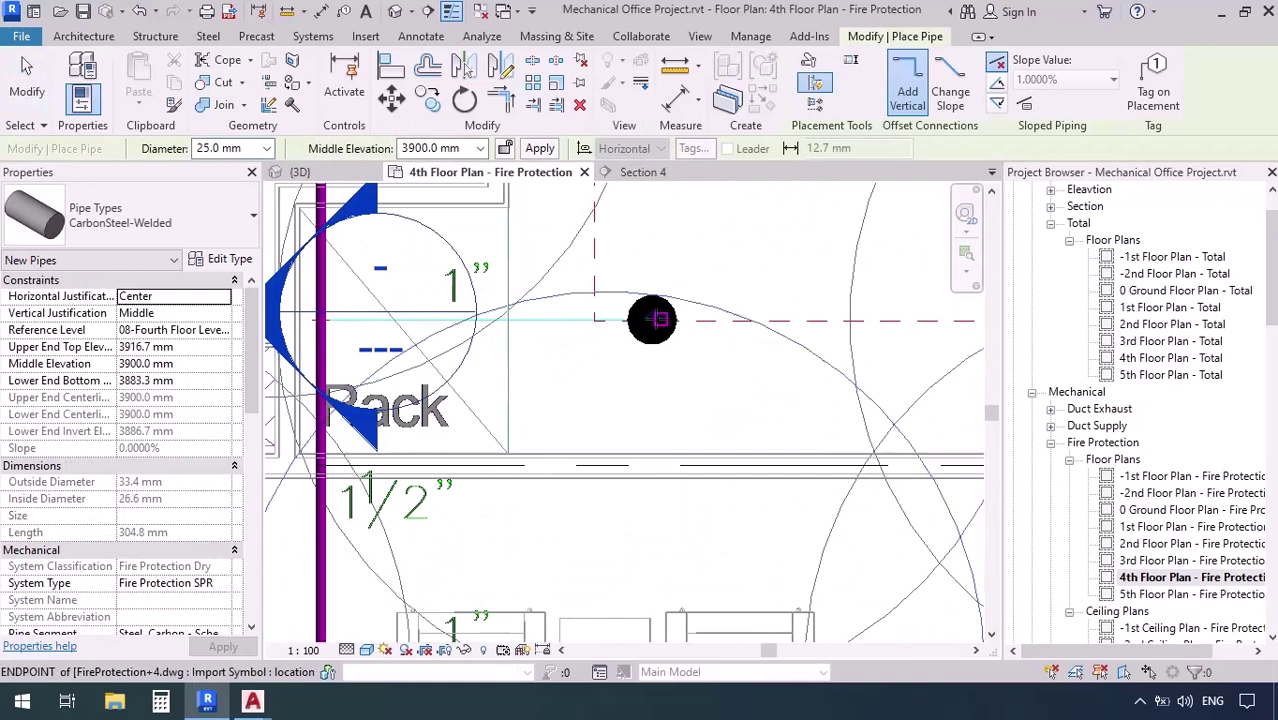
click(655, 320)
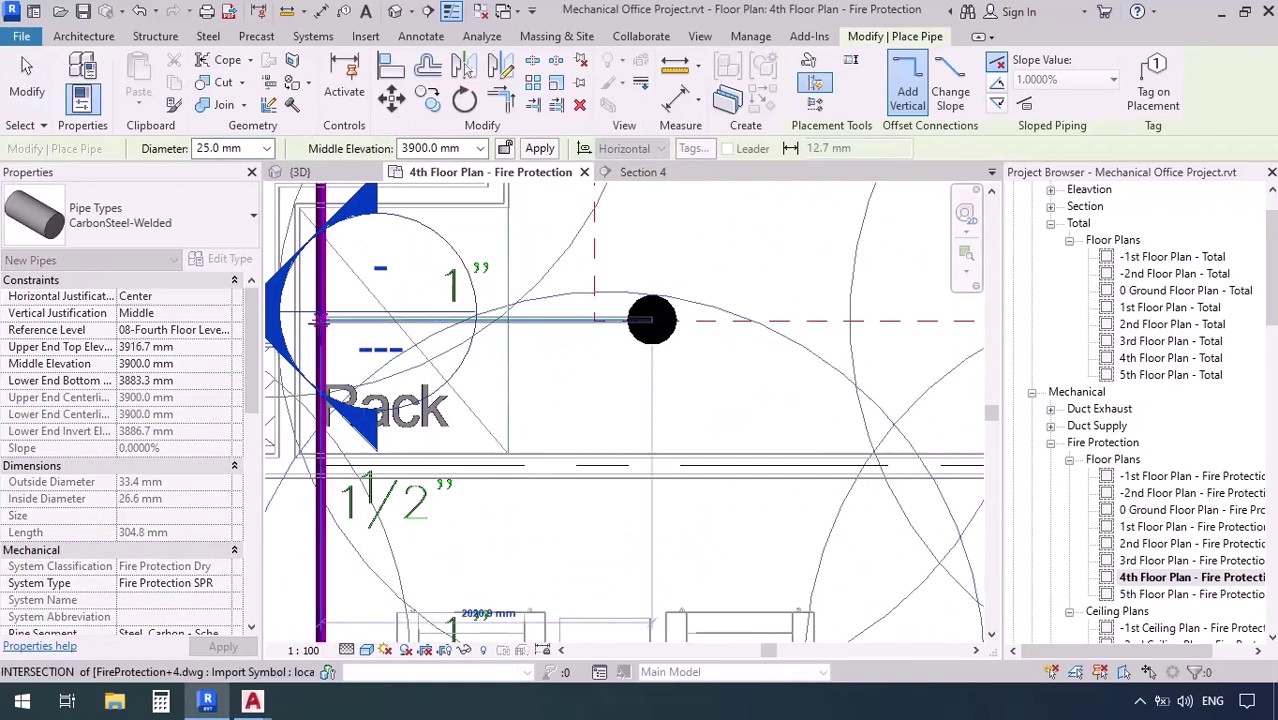
scroll(505, 381, down, 5)
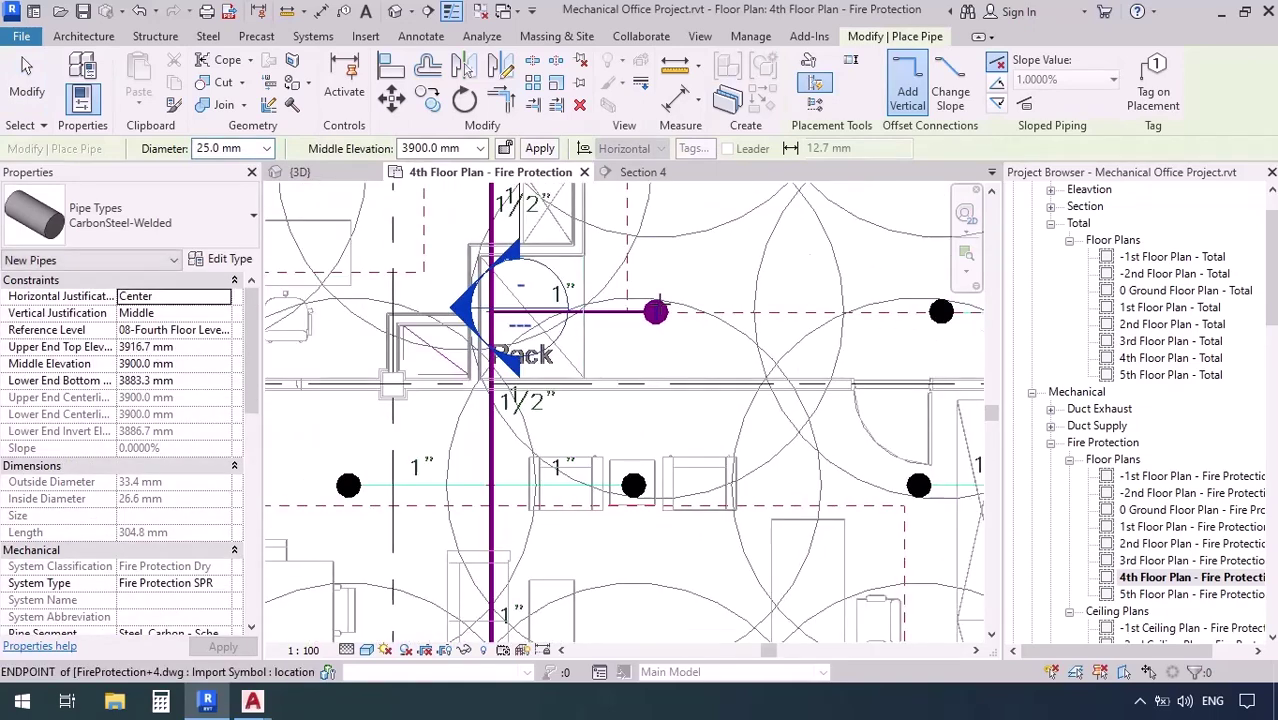
Check the neighbouring sprinkler run's elevation and draw a 25 mm pipe at 4096 mm from the sprinkler in the room below the Rack to the branch.
scroll(700, 381, up, 2)
scroll(700, 381, up, 3)
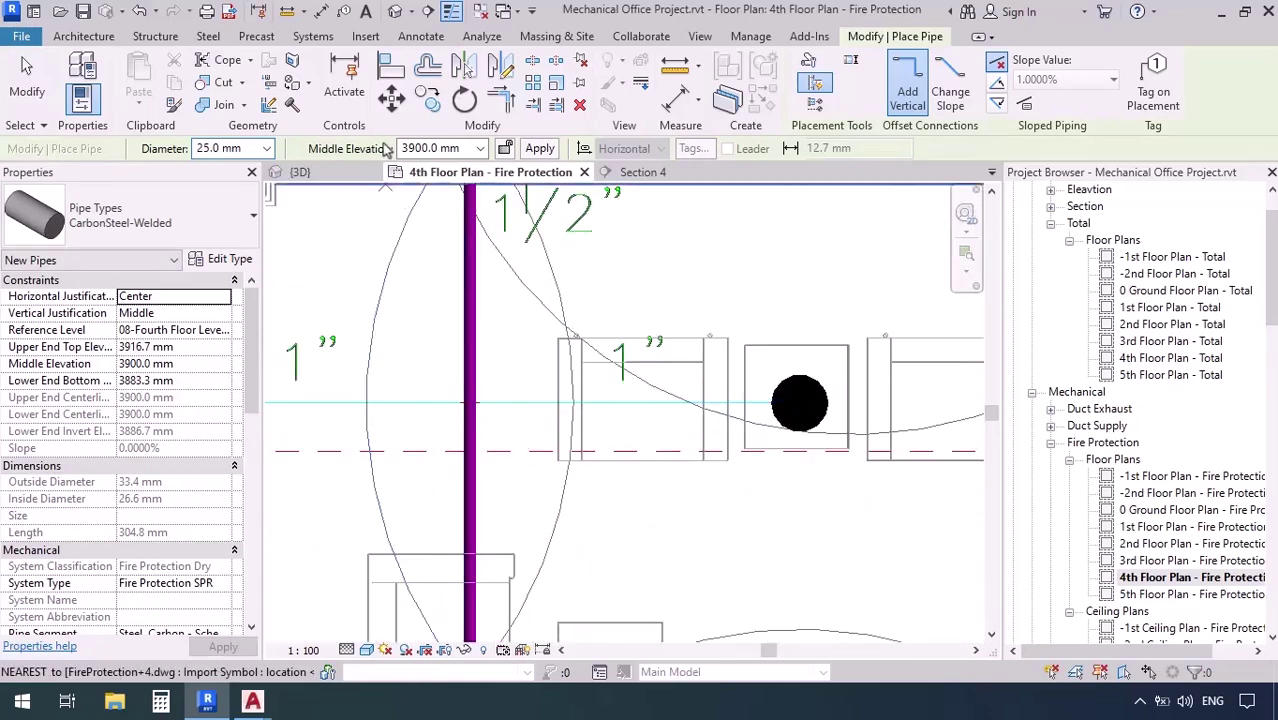
scroll(685, 385, down, 6)
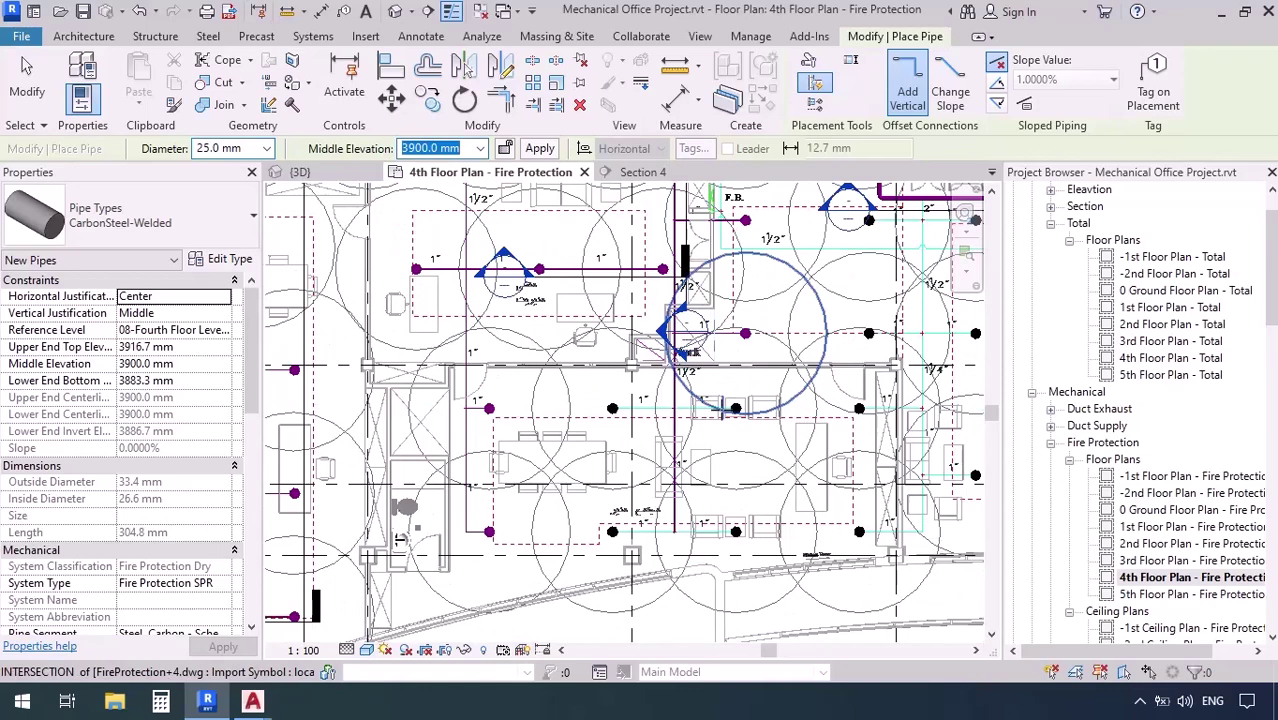
key(Escape)
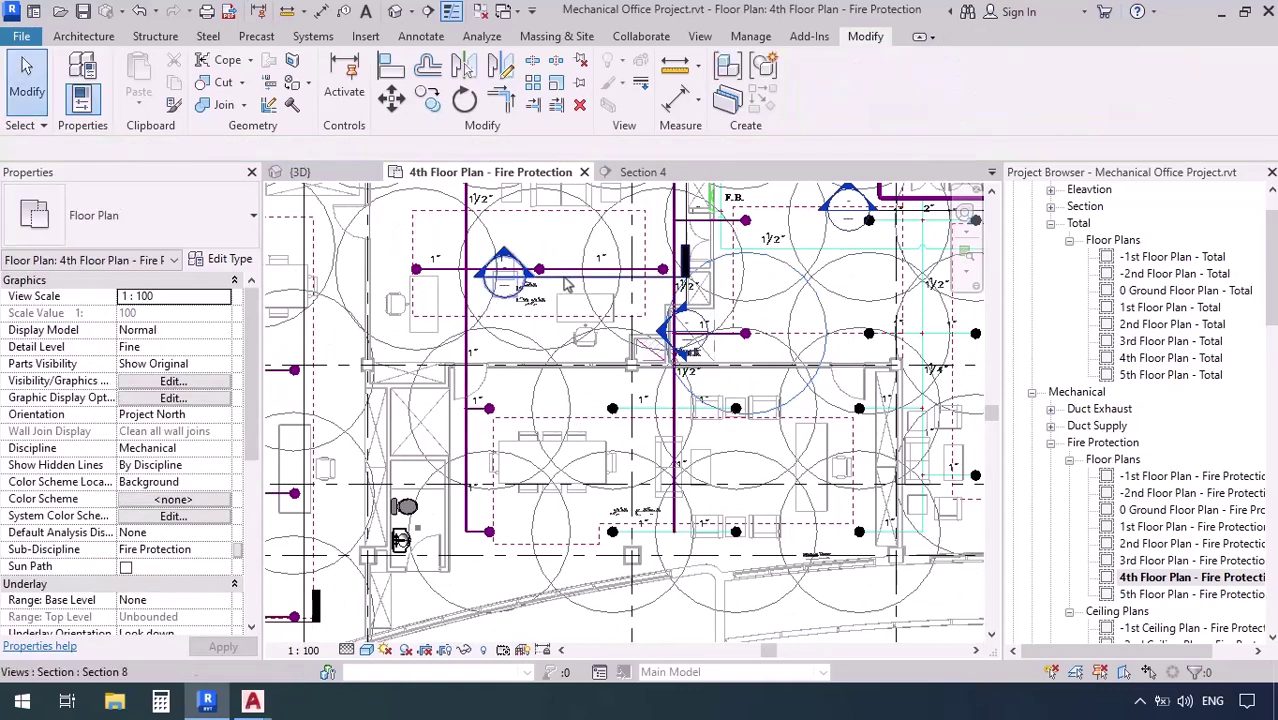
click(425, 269)
key(Escape)
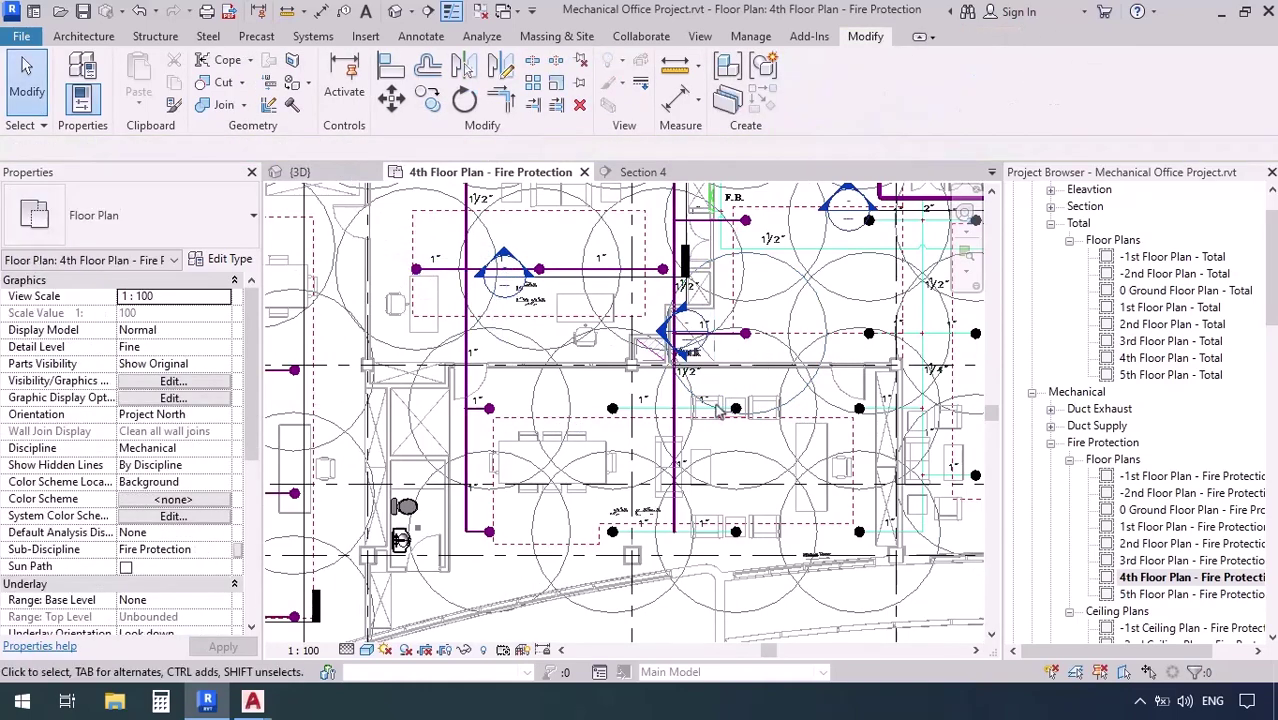
scroll(724, 450, up, 6)
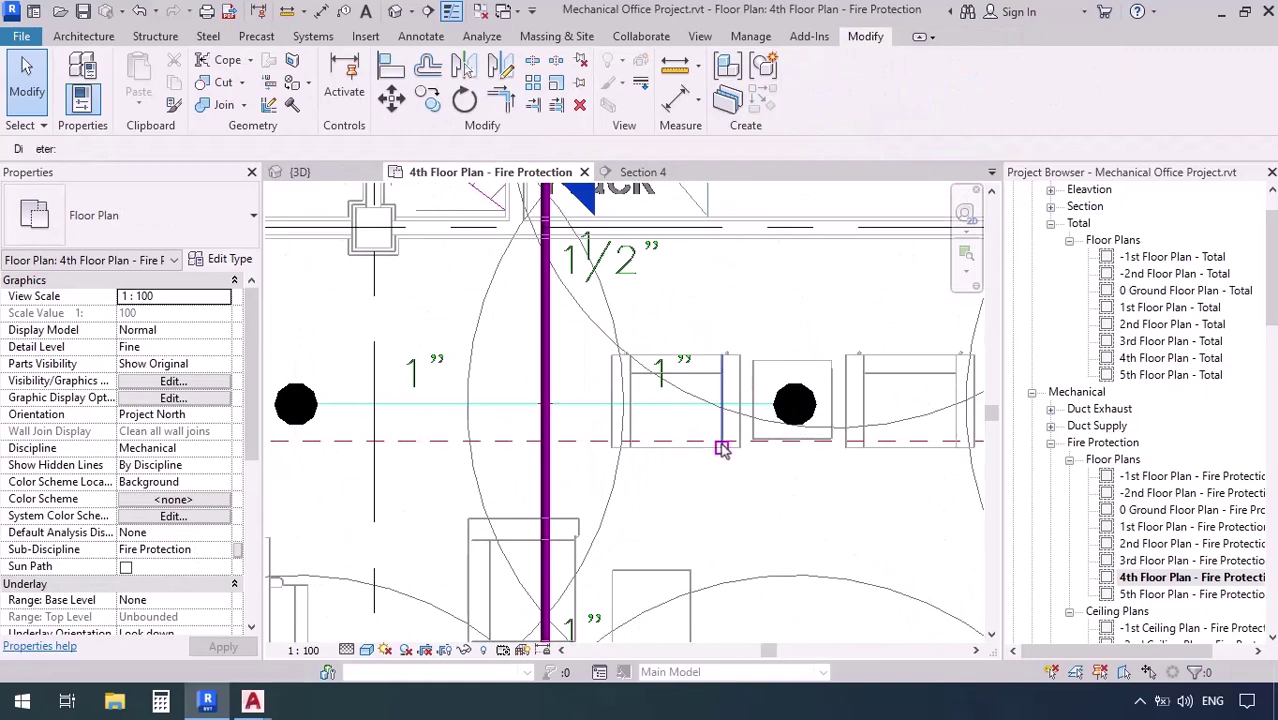
key(p)
key(i)
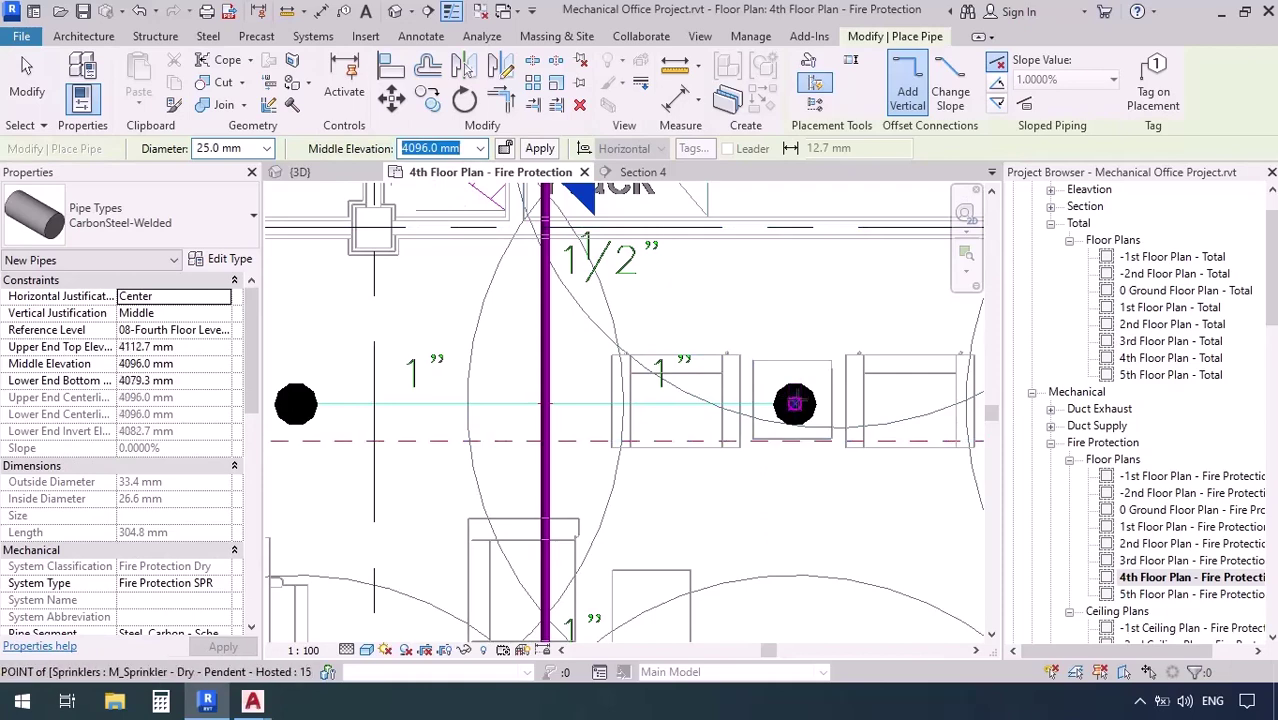
click(794, 403)
click(540, 403)
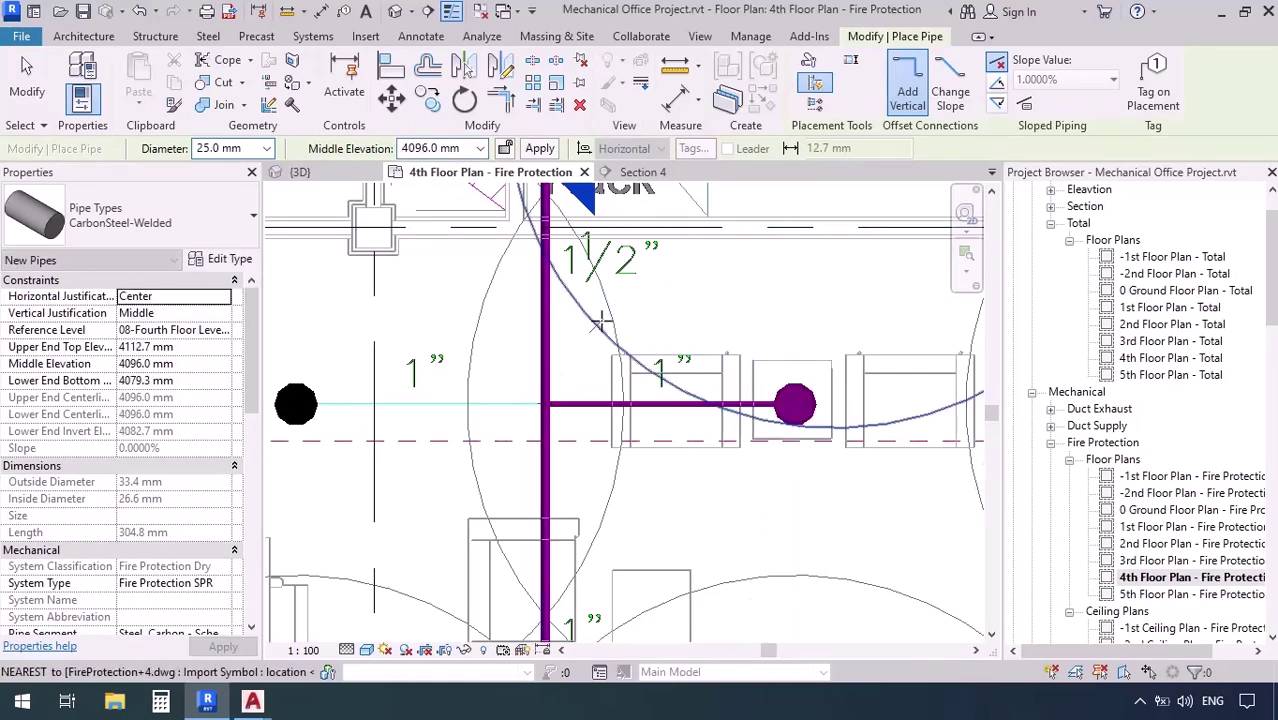
Draw a 25 mm pipe at 4096 mm elevation from the lowest sprinkler to the lower end of the 50 mm branch.
scroll(604, 324, down, 4)
middle_drag(600, 455, 580, 373)
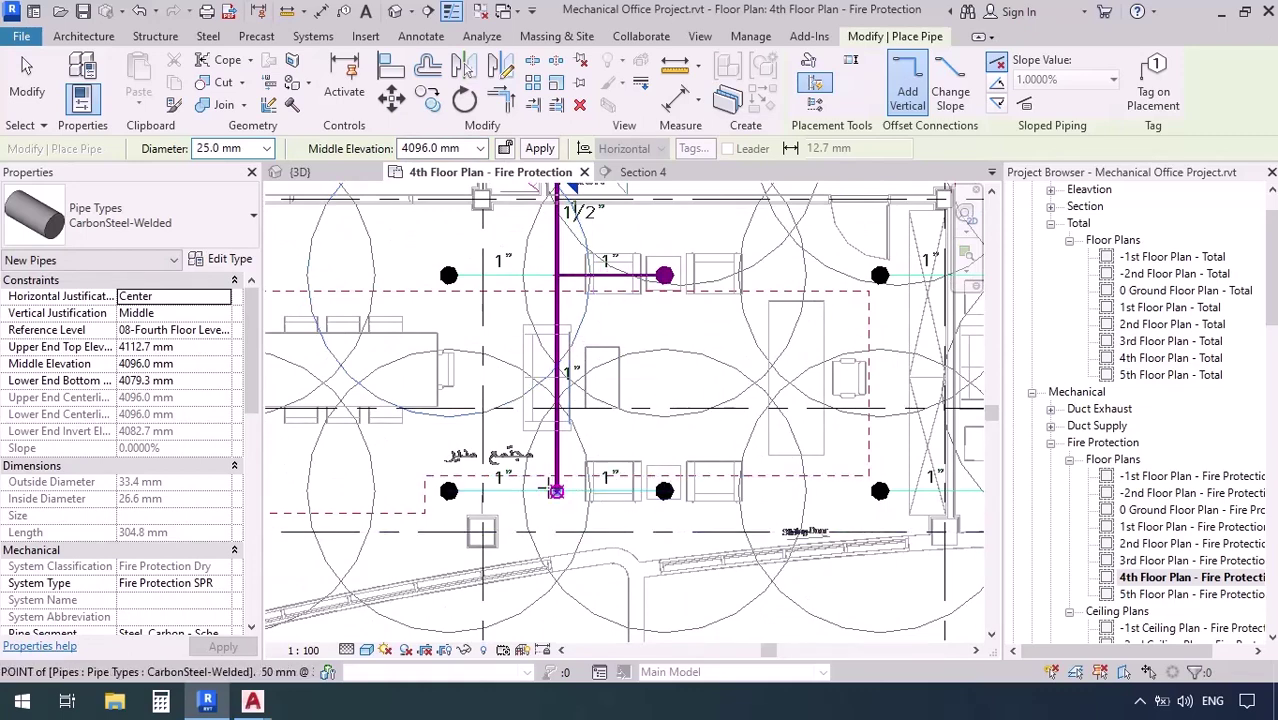
scroll(631, 482, up, 4)
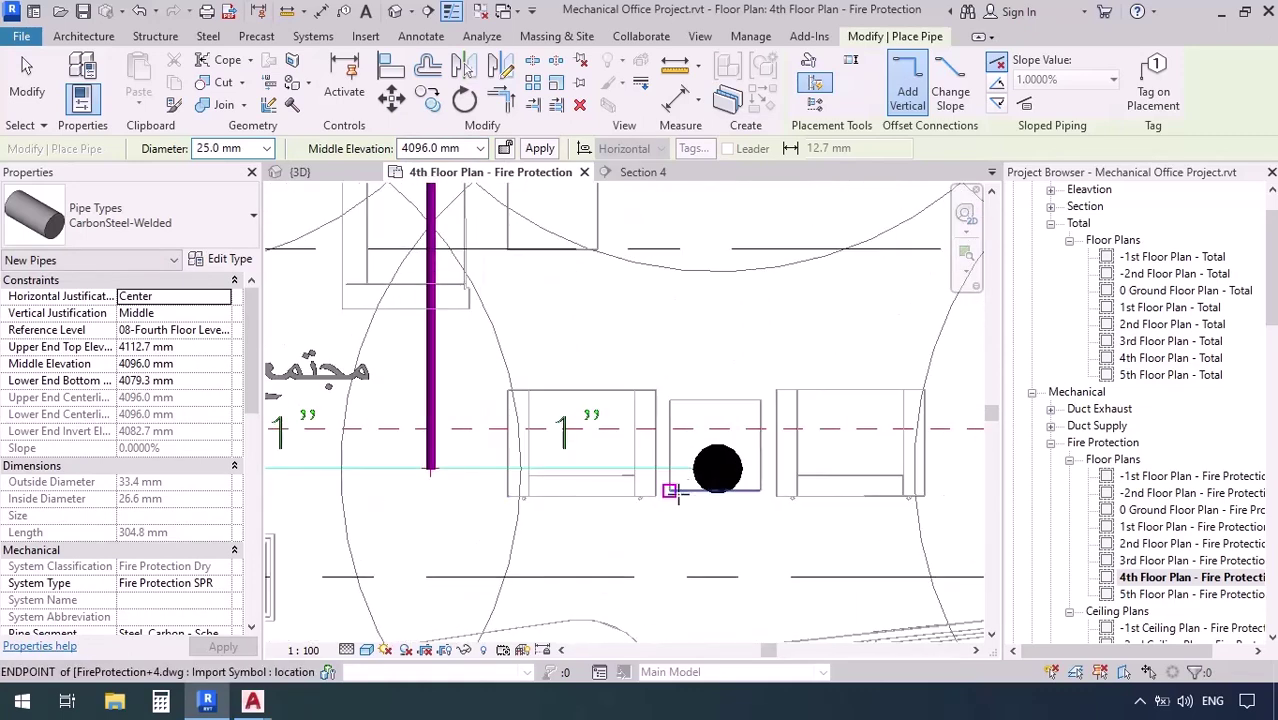
click(631, 478)
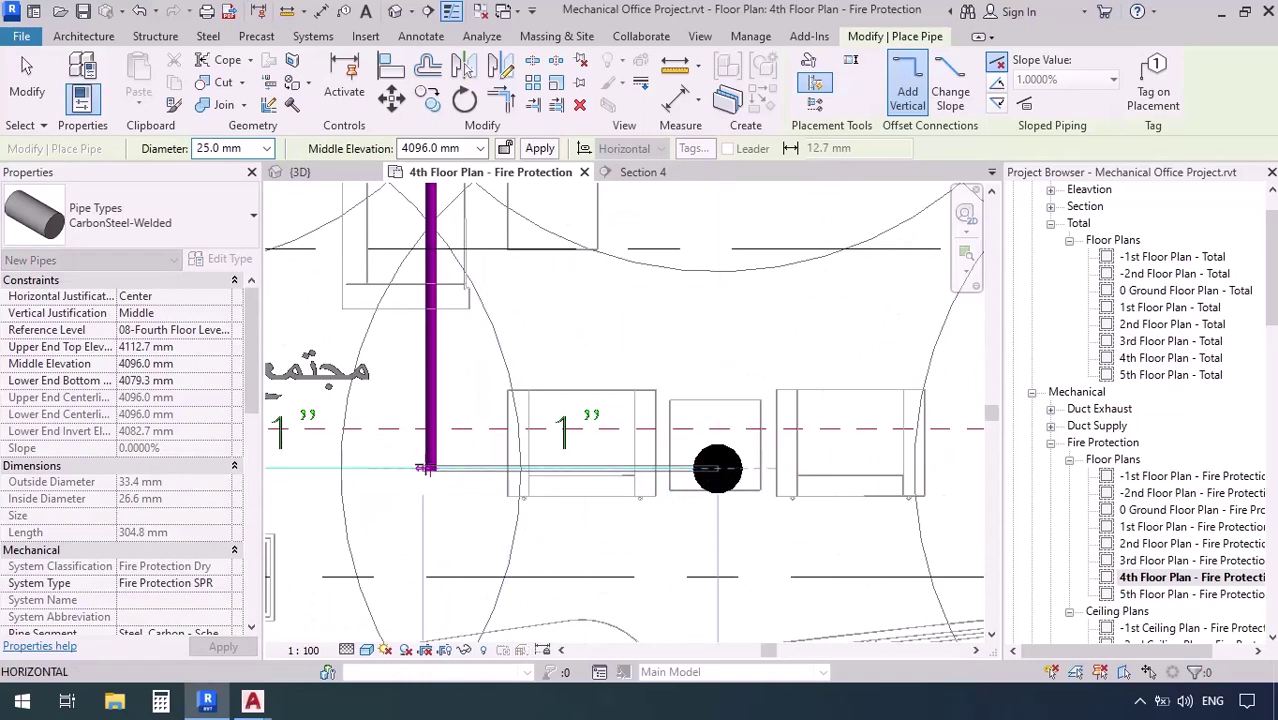
click(430, 503)
key(Escape)
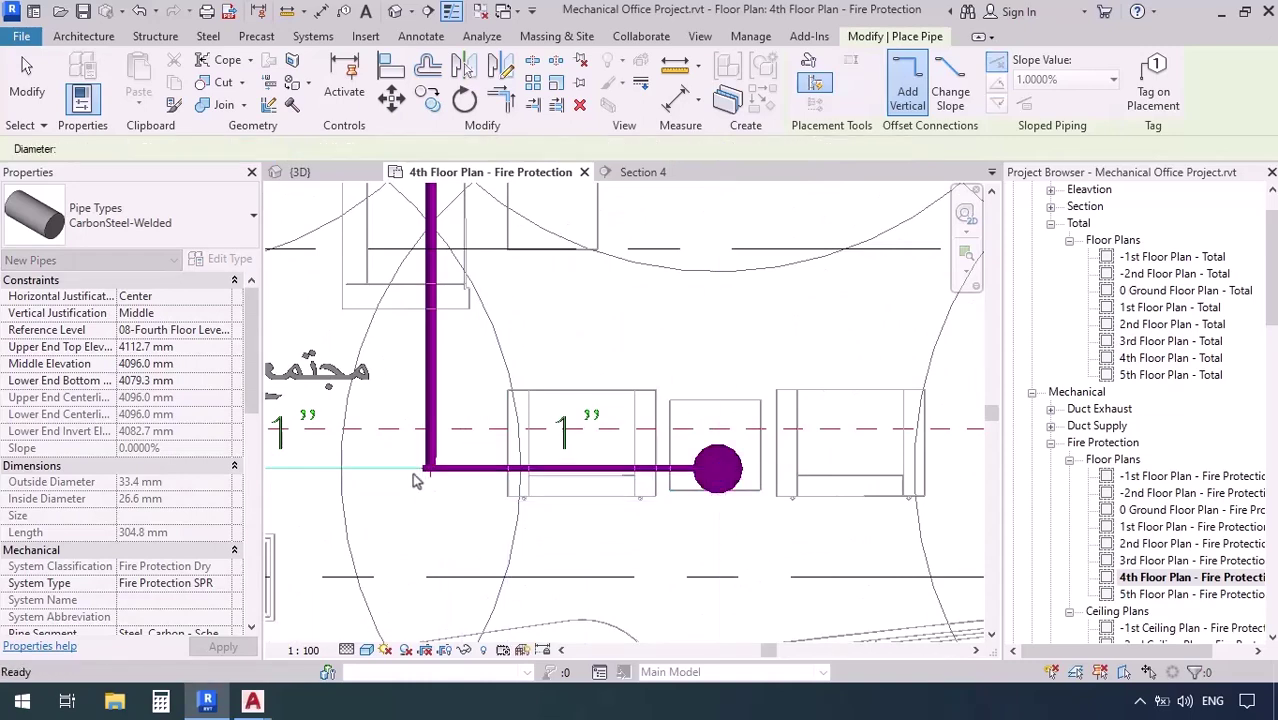
Join the lower end of the branch to the last sprinkler pipe with Trim/Extend to Corner.
scroll(415, 472, up, 3)
key(Escape)
key(t)
key(r)
click(456, 445)
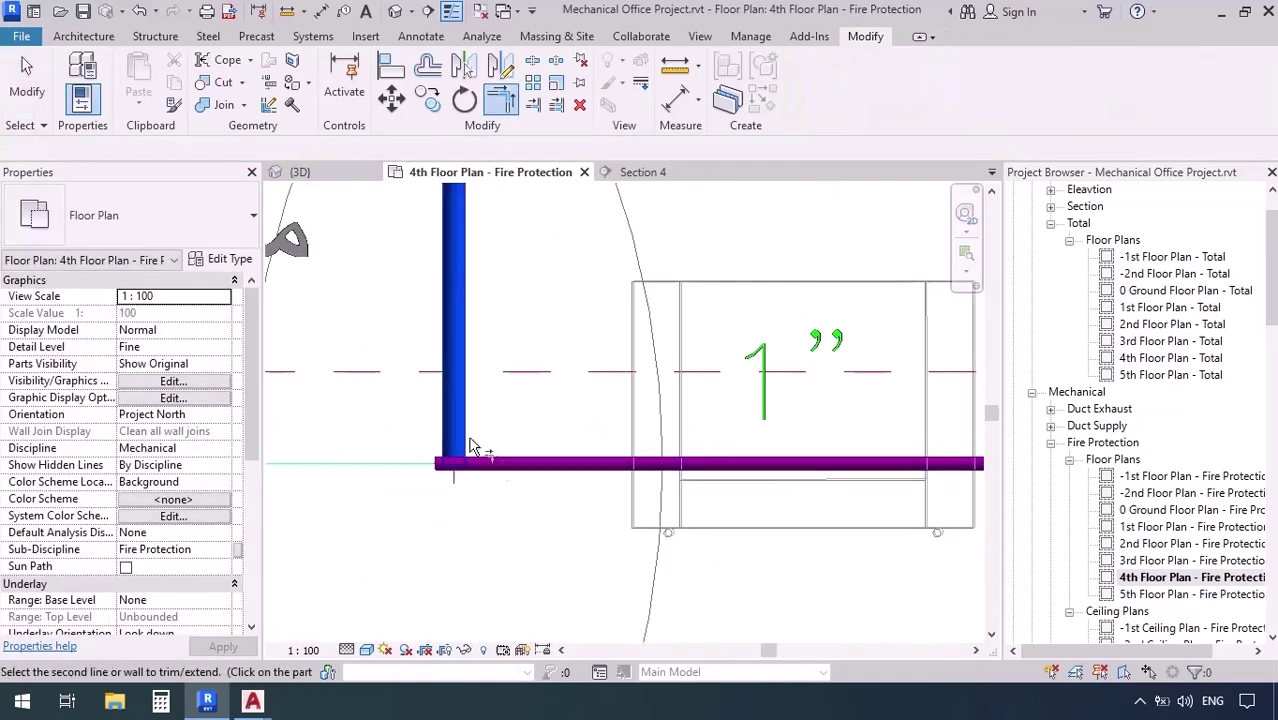
click(487, 460)
key(Escape)
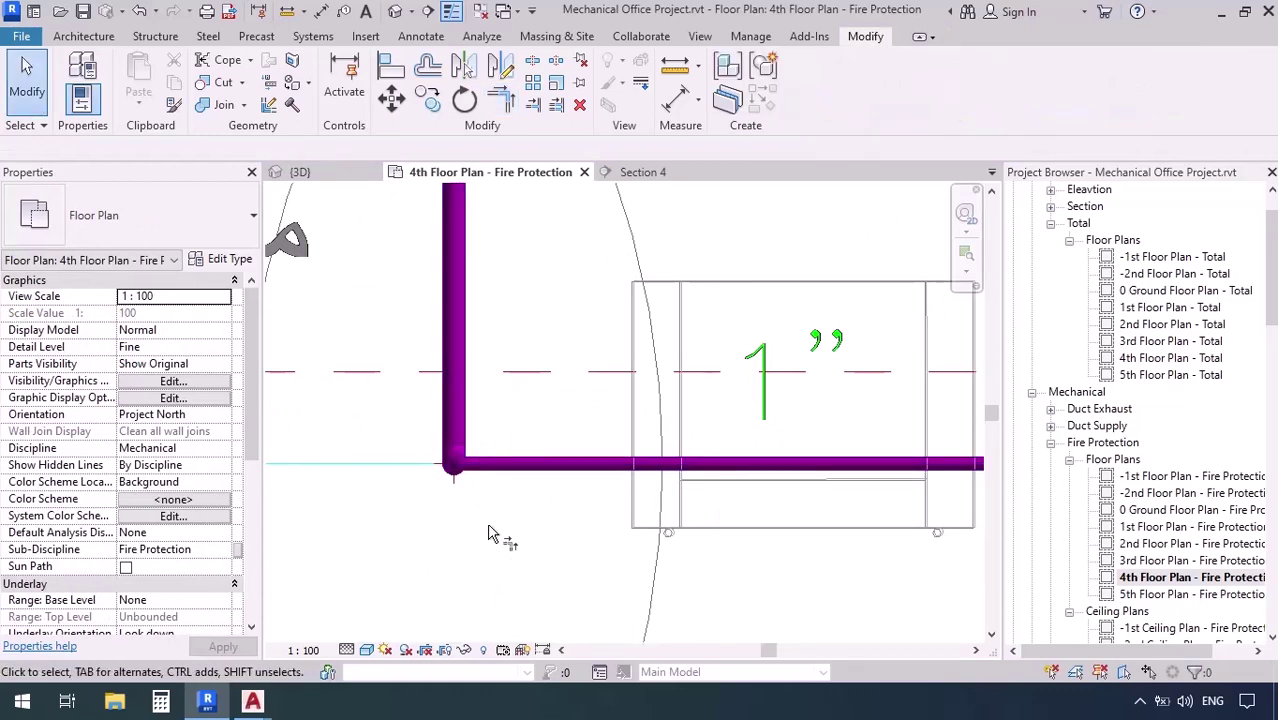
Reduce the branch segment between the last two sprinkler pipes to the same diameter as the 25 mm sprinkler pipe.
scroll(488, 526, down, 3)
click(482, 450)
scroll(461, 522, up, 1)
scroll(463, 527, up, 3)
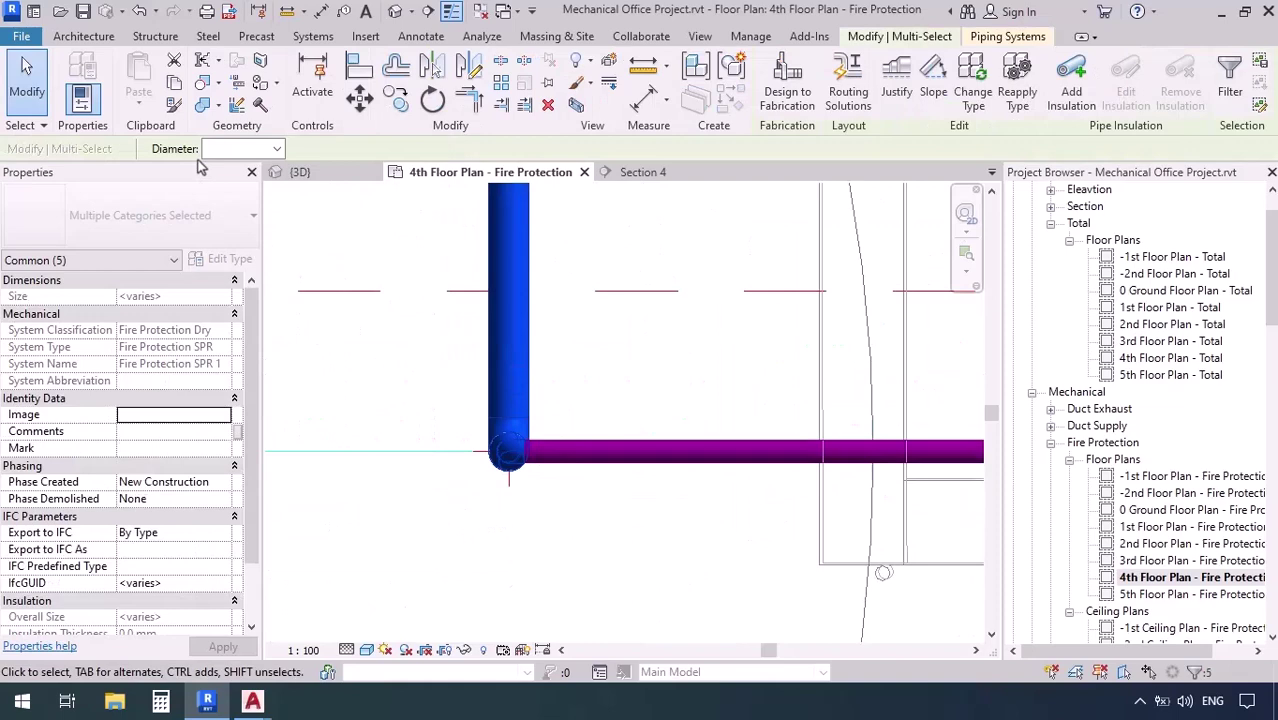
click(278, 149)
click(230, 180)
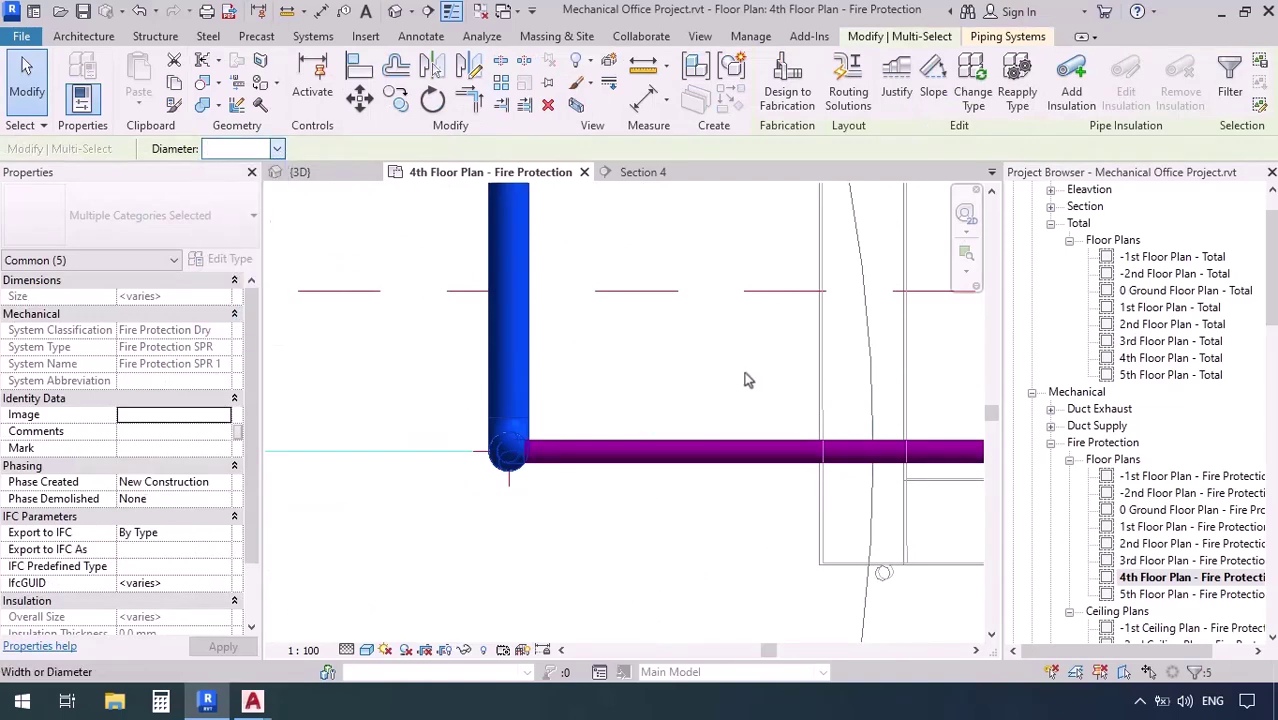
click(656, 391)
Convert the elbows joining the last two sprinkler pipes to the branch into tees open toward the sprinklers on the opposite side.
click(512, 455)
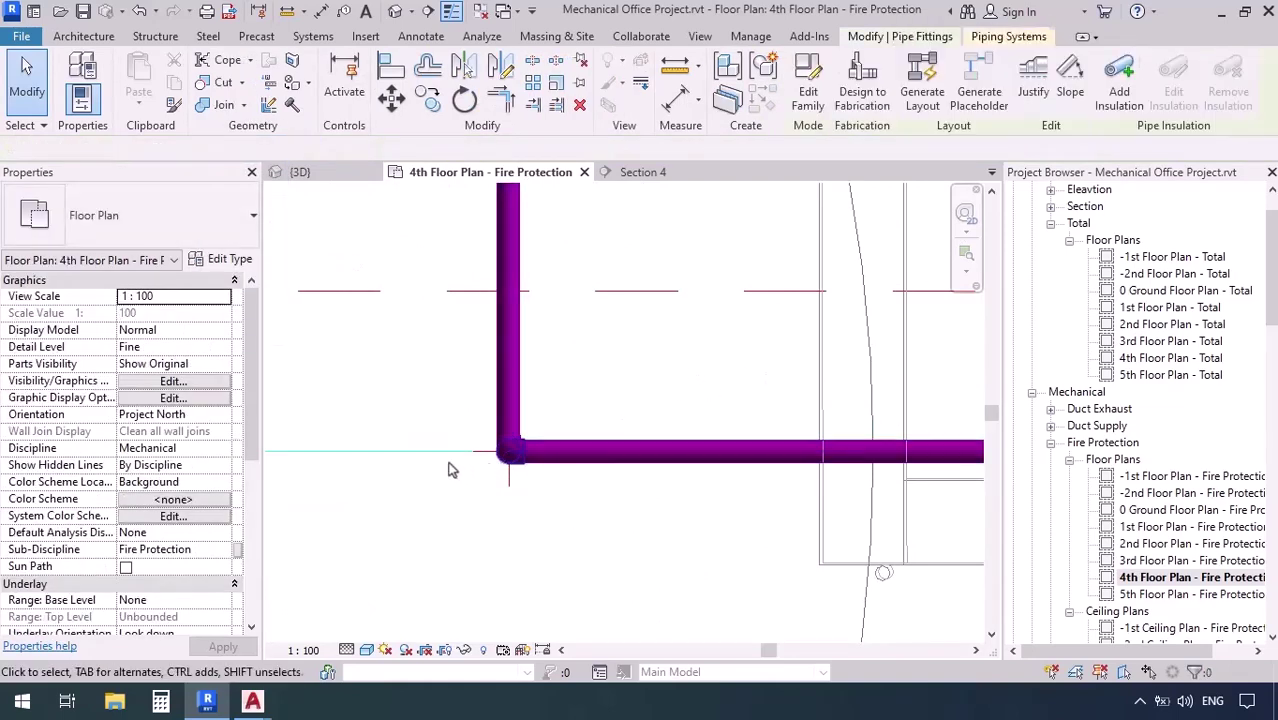
click(572, 555)
scroll(572, 555, down, 6)
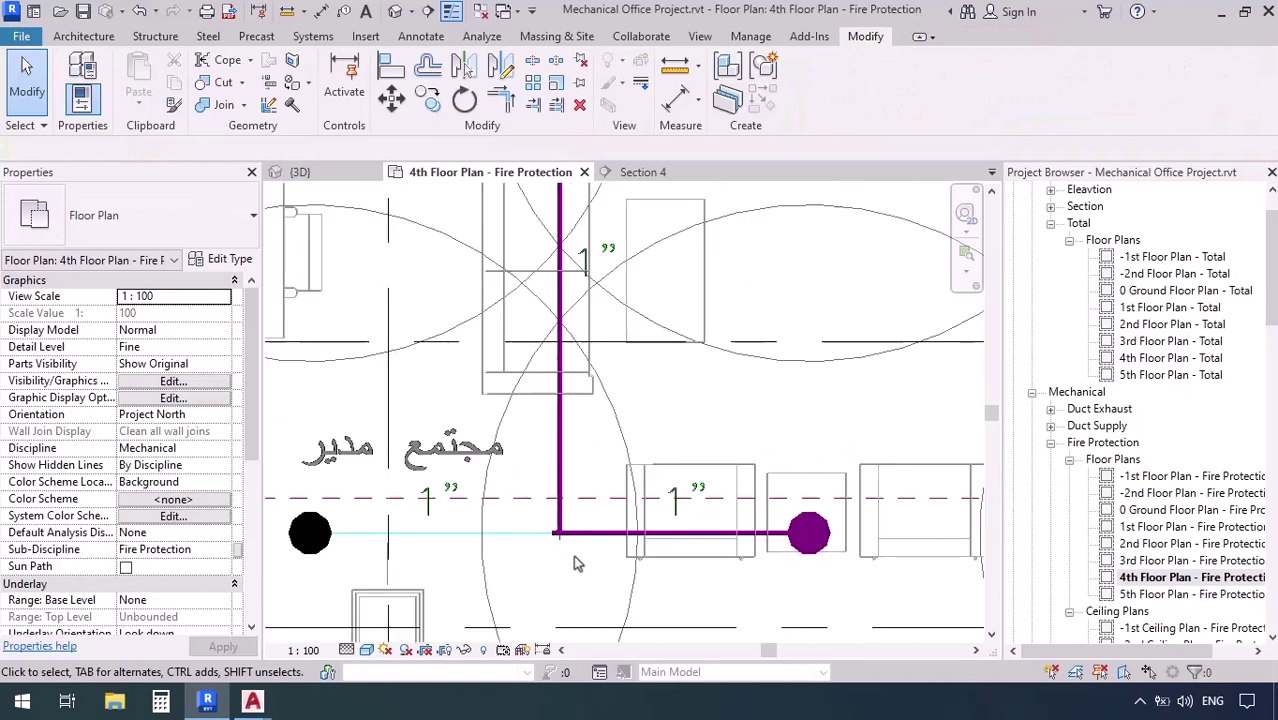
scroll(559, 250, up, 3)
scroll(560, 252, up, 3)
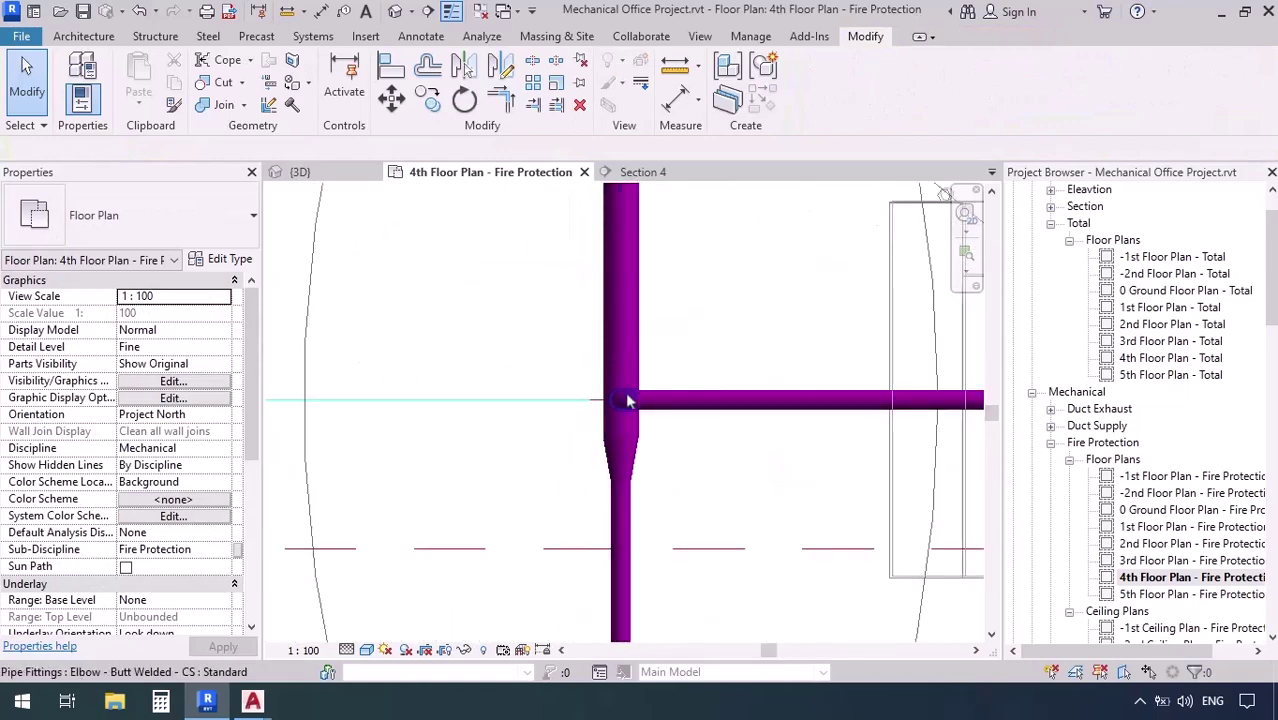
click(627, 400)
click(448, 500)
middle_drag(448, 500, 680, 481)
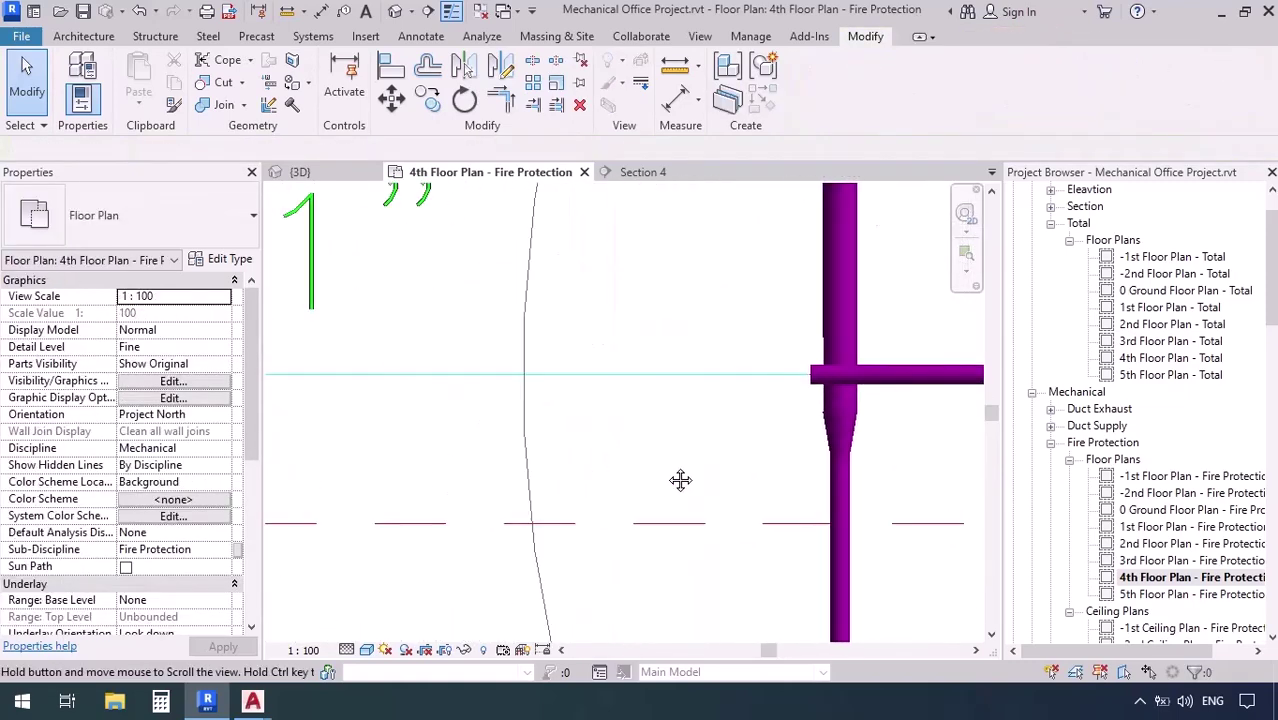
Draw a 25 mm pipe at 4096 mm elevation from the open outlet of the upper new tee to the opposite sprinkler.
key(p)
key(i)
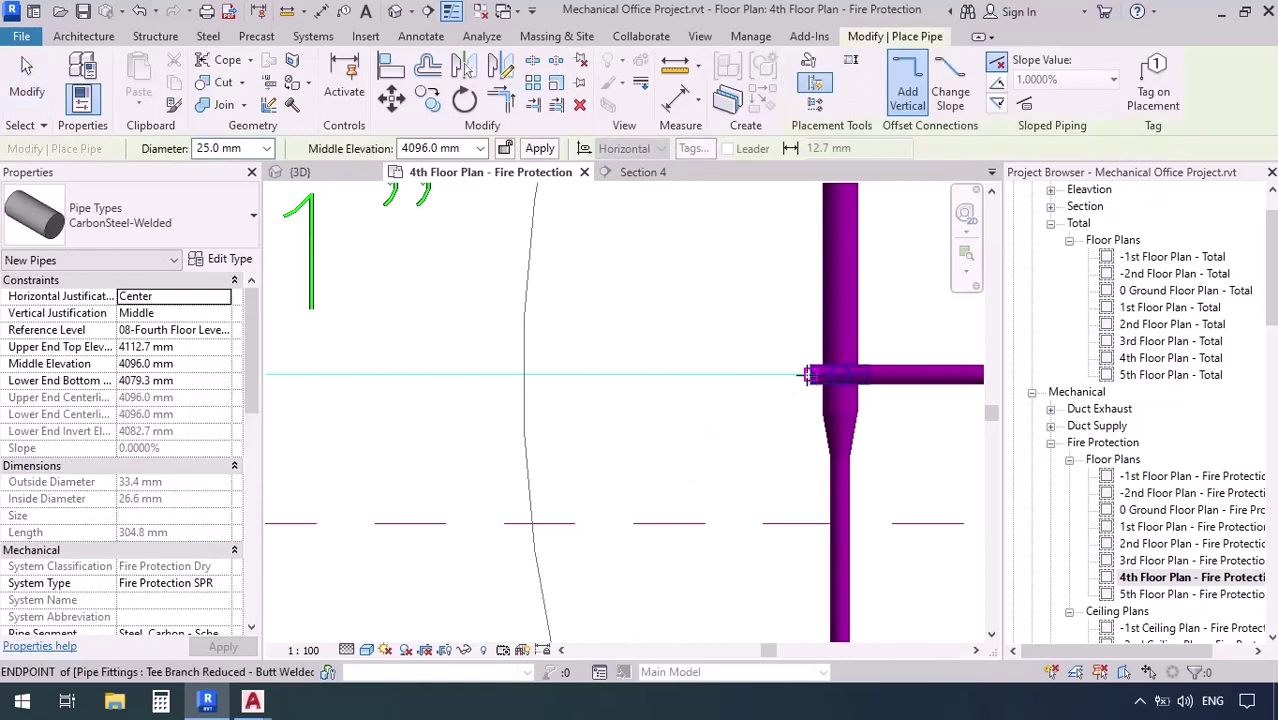
click(810, 374)
scroll(806, 372, down, 3)
middle_drag(413, 380, 556, 364)
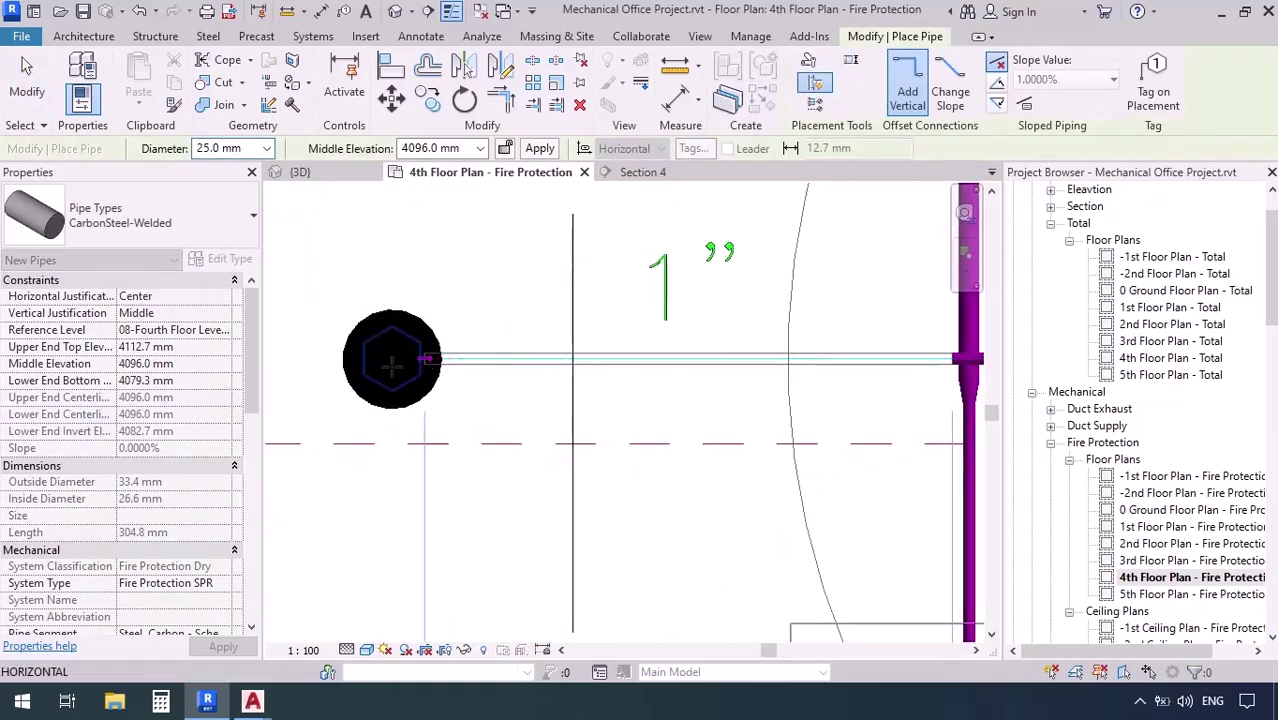
click(391, 358)
Draw a 25 mm pipe from the open outlet of the tee at the branch's lower end to the opposite sprinkler.
scroll(378, 271, down, 6)
middle_drag(513, 485, 533, 473)
scroll(491, 465, up, 4)
scroll(441, 488, up, 3)
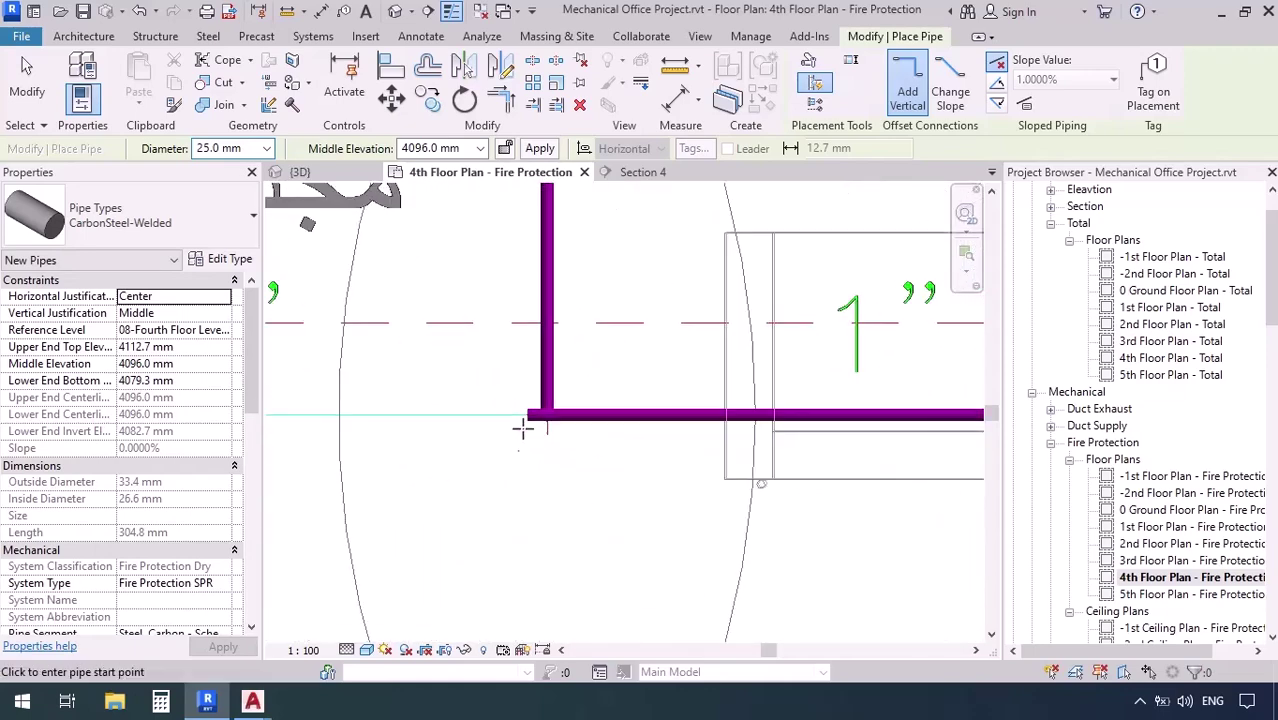
click(524, 415)
scroll(799, 448, down, 3)
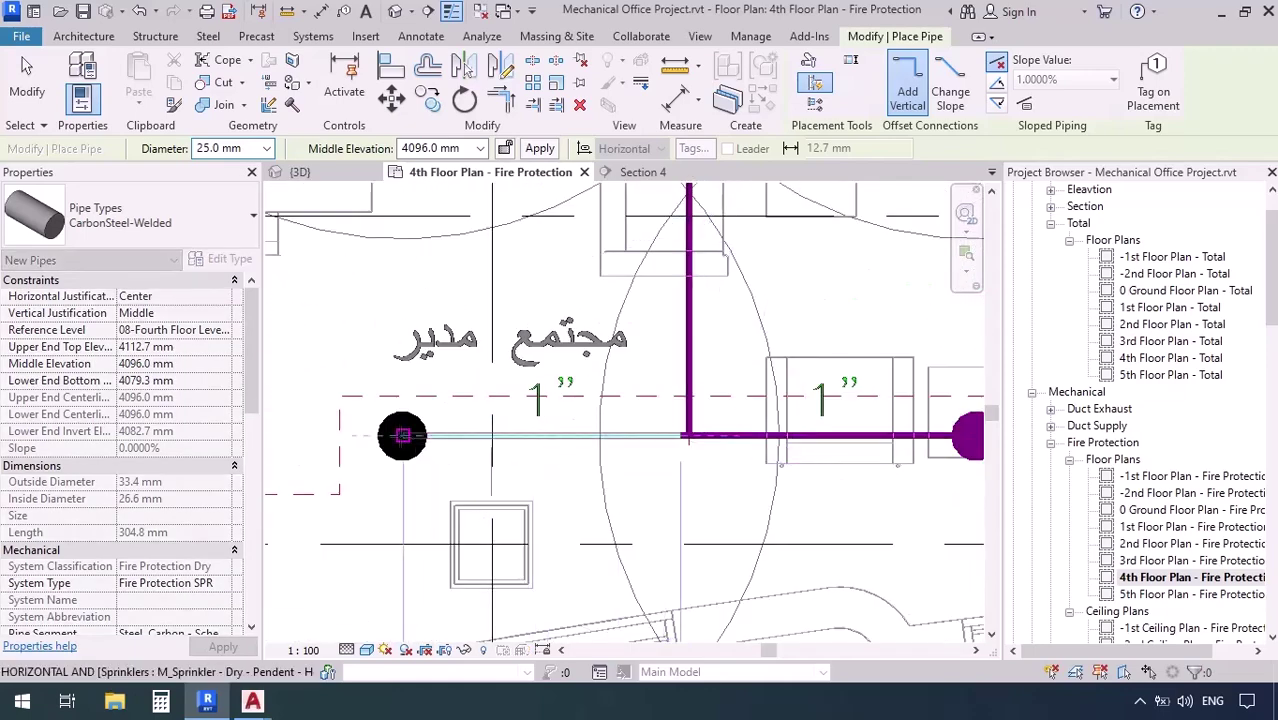
click(492, 478)
scroll(492, 478, down, 4)
key(Escape)
key(Escape)
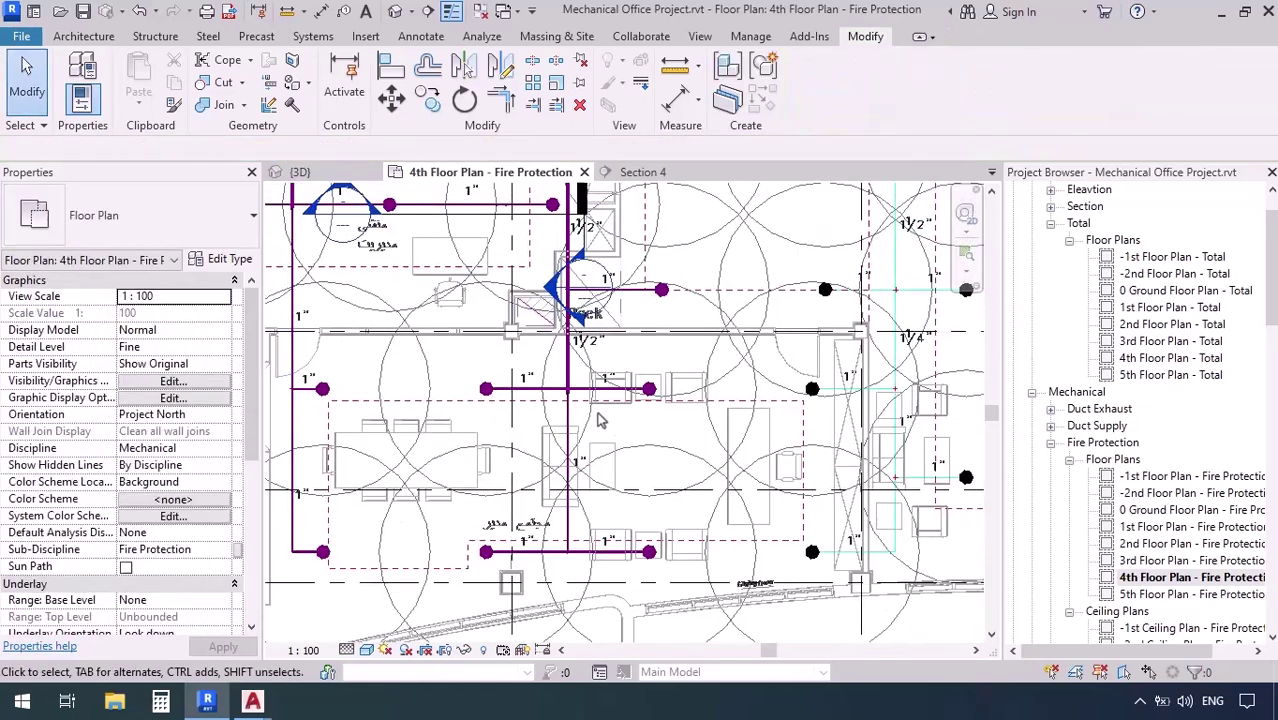
Select the two branch segments marked 1½" together with their tees, and open their diameter for editing.
scroll(537, 300, up, 4)
scroll(537, 300, up, 2)
scroll(541, 418, up, 2)
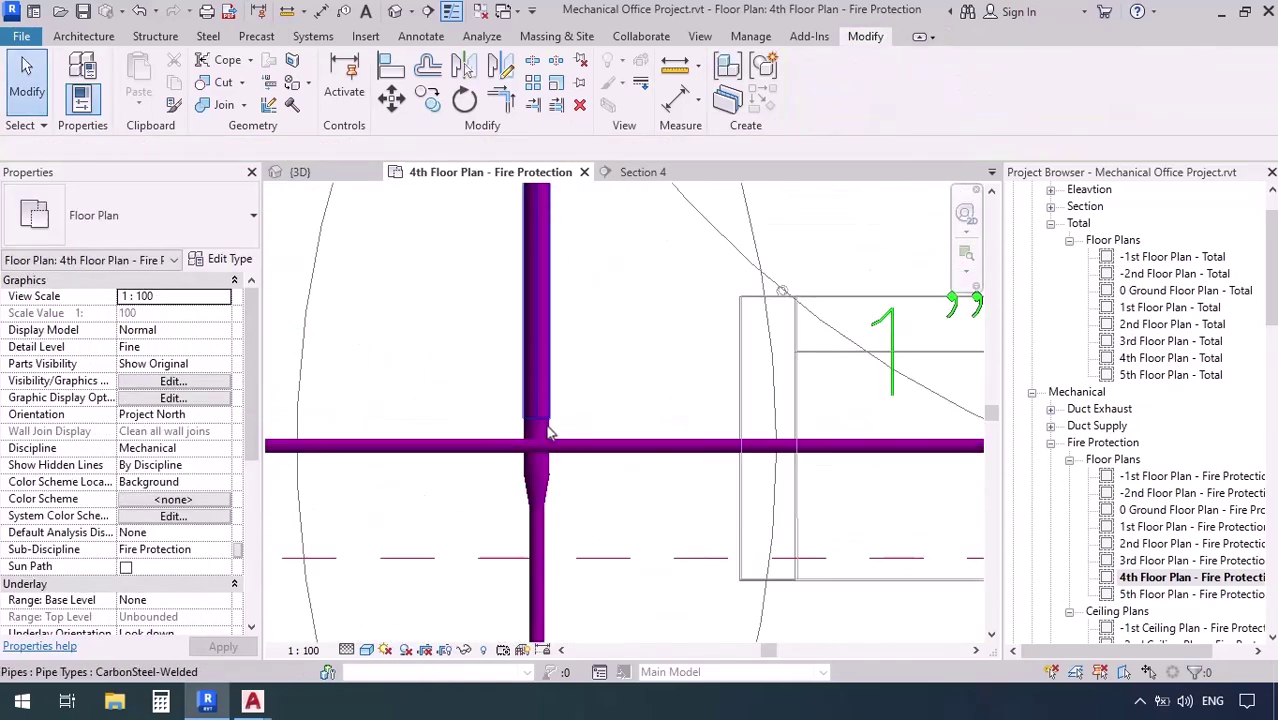
click(556, 435)
ctrl+click(543, 408)
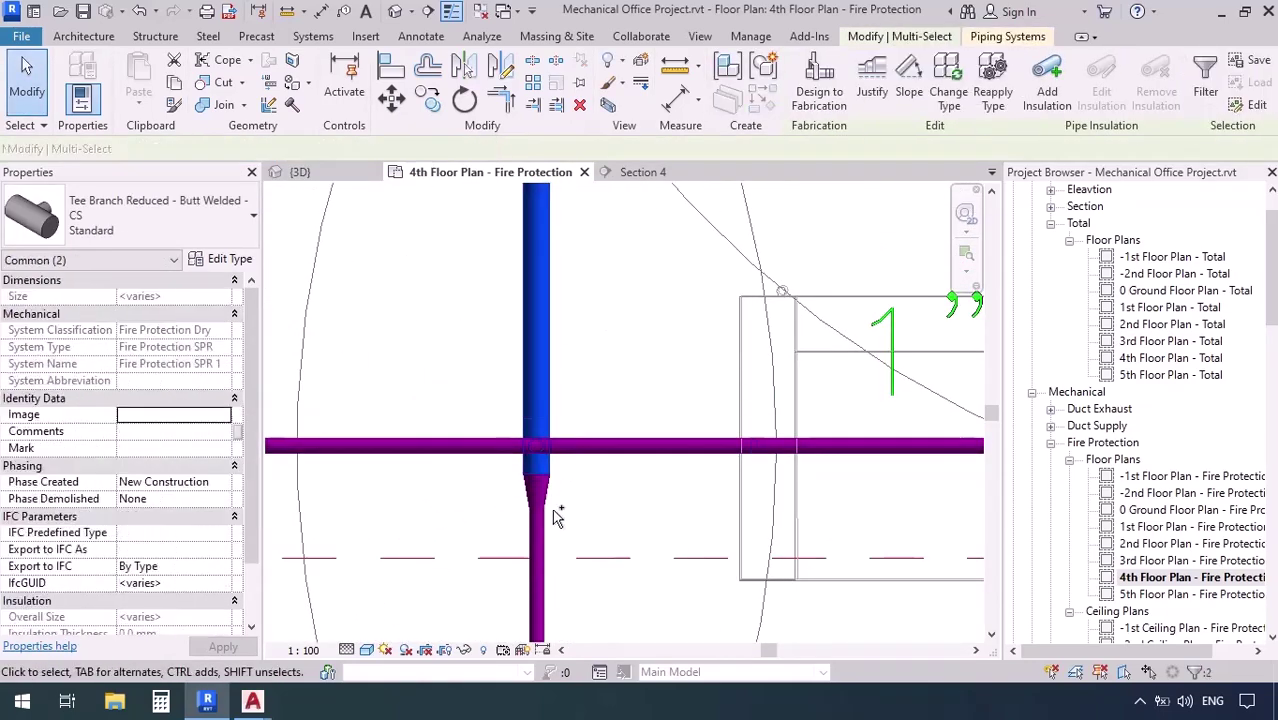
scroll(555, 510, down, 5)
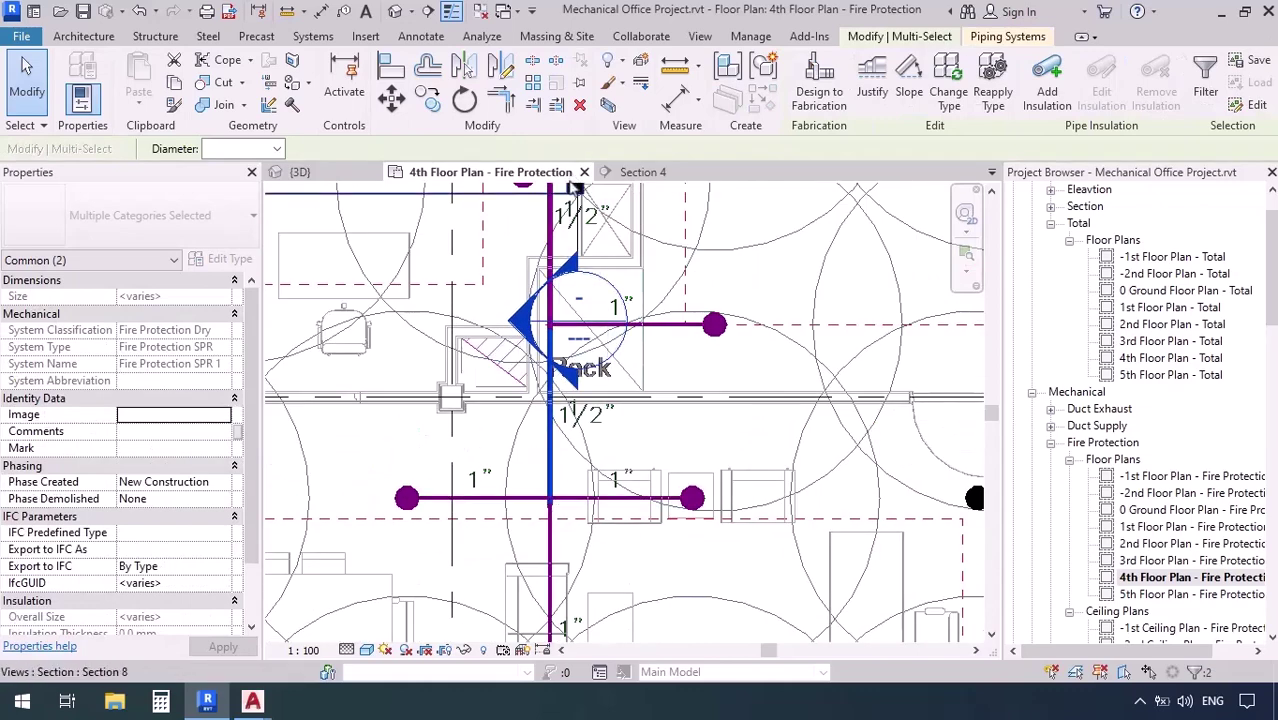
scroll(550, 300, up, 5)
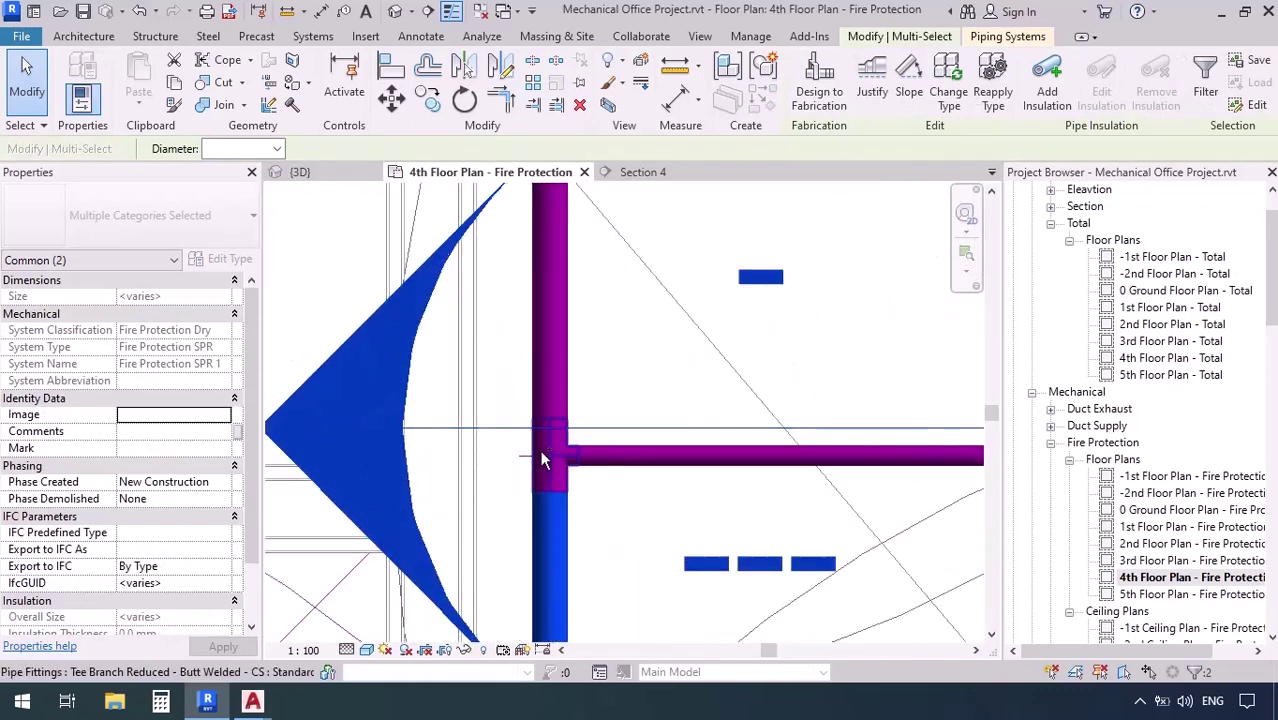
ctrl+click(540, 450)
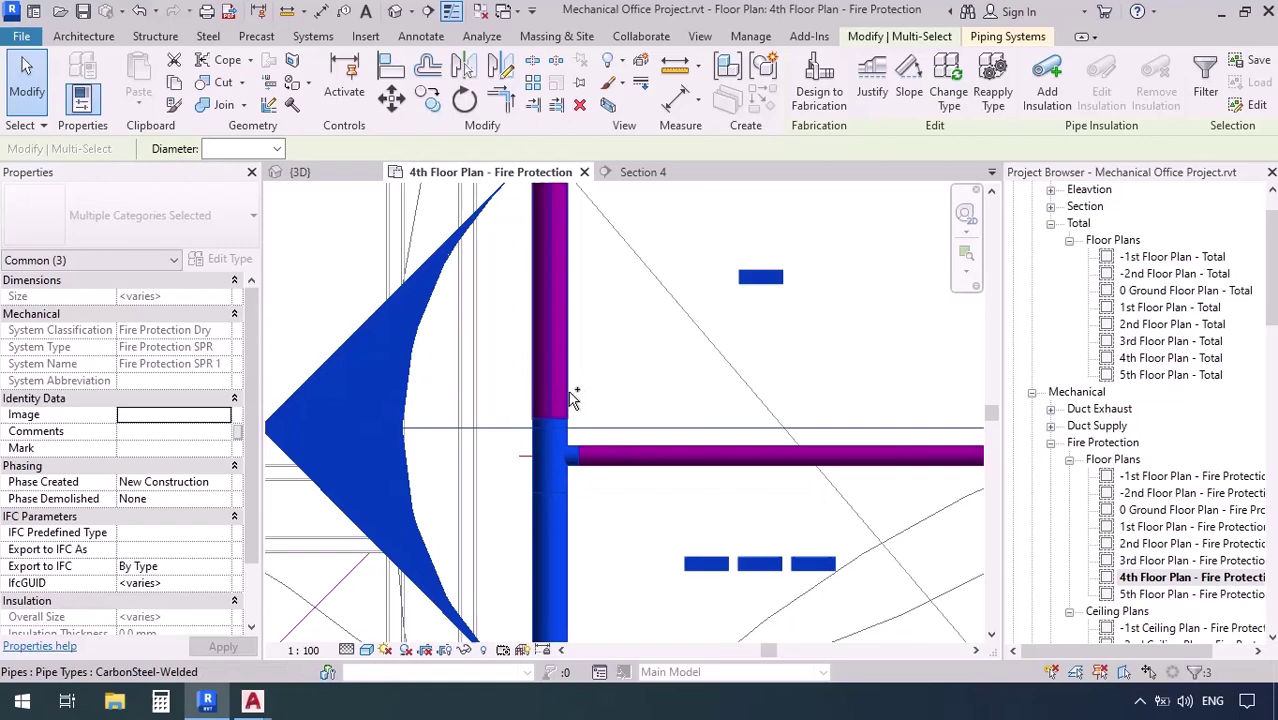
ctrl+click(570, 417)
scroll(570, 417, down, 6)
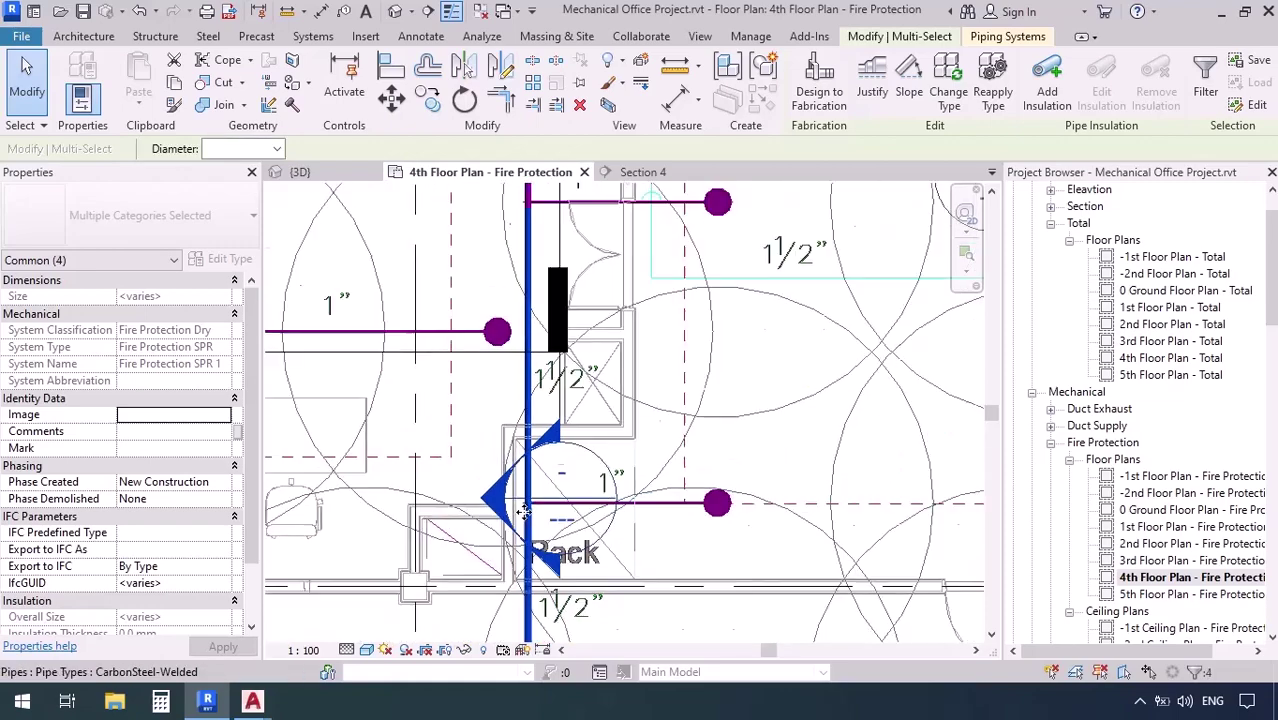
middle_drag(503, 277, 460, 347)
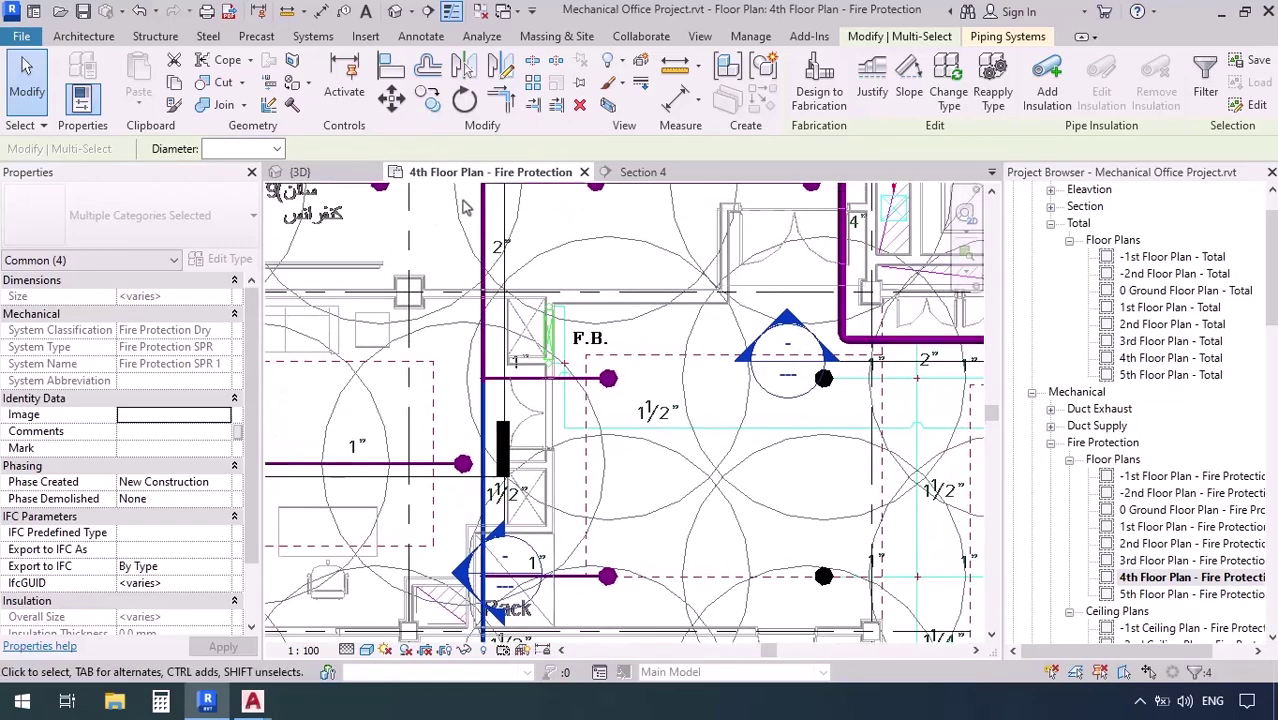
scroll(530, 405, up, 3)
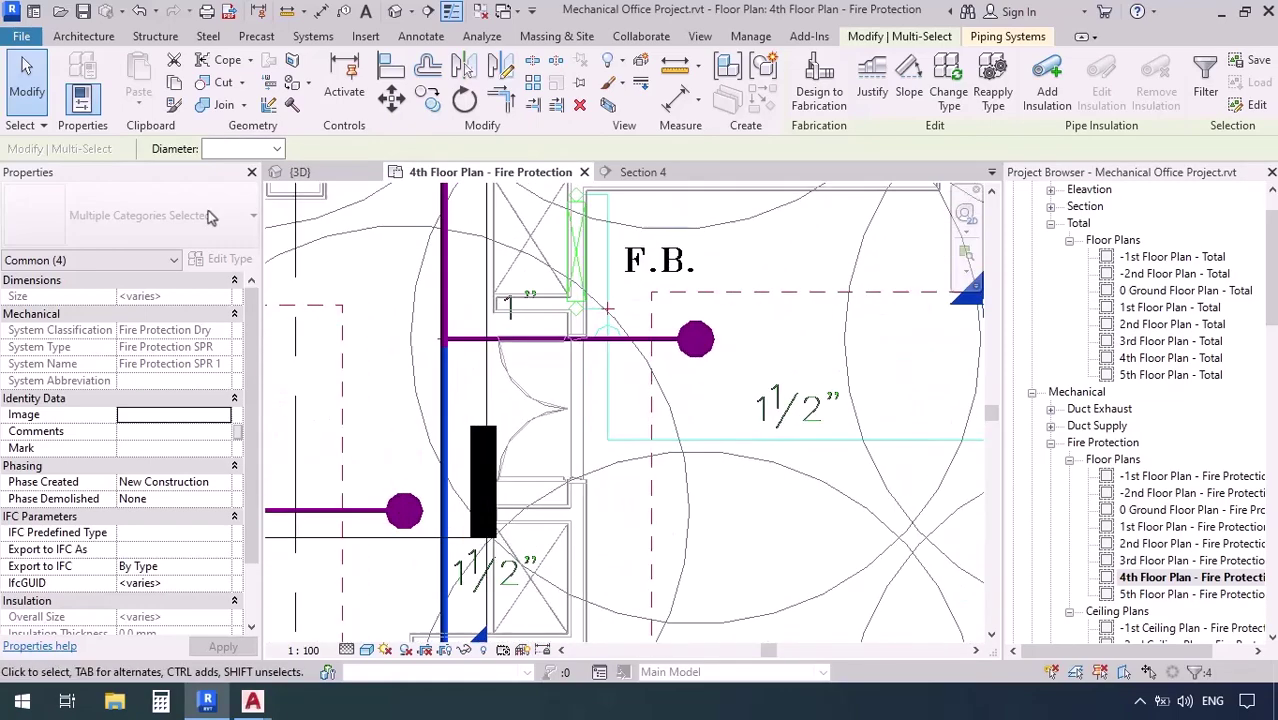
click(276, 150)
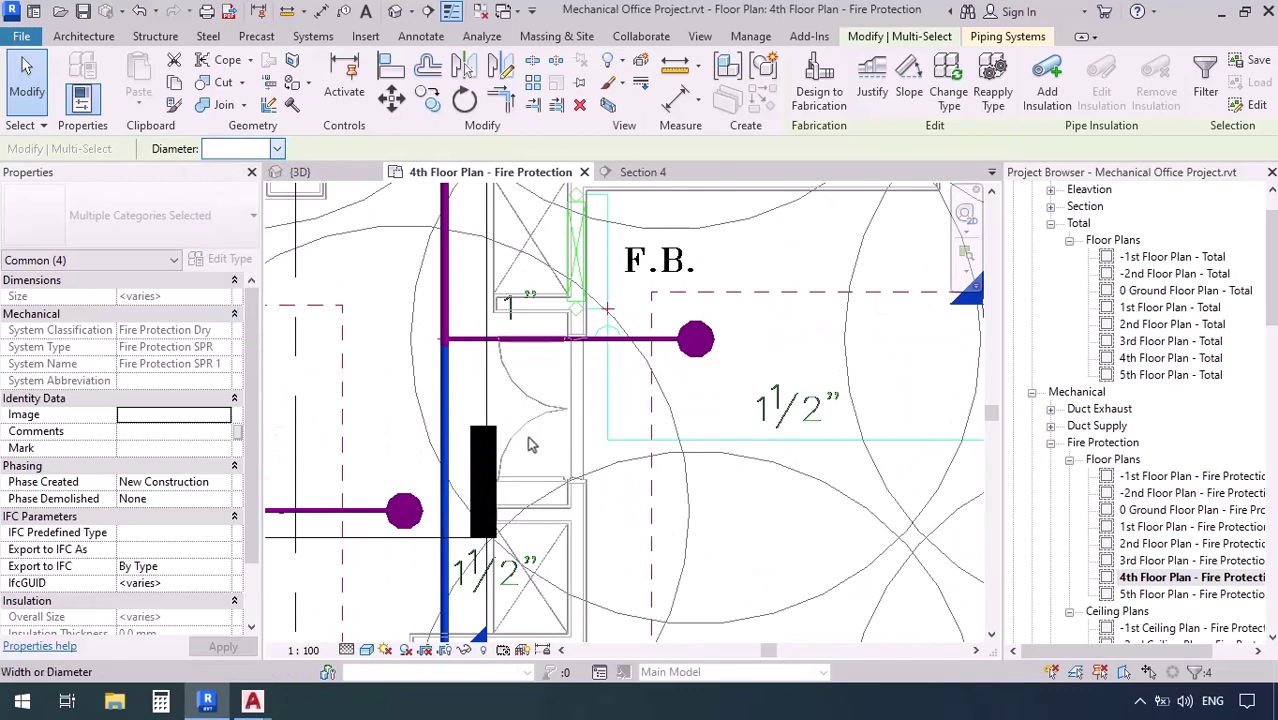
scroll(530, 445, down, 4)
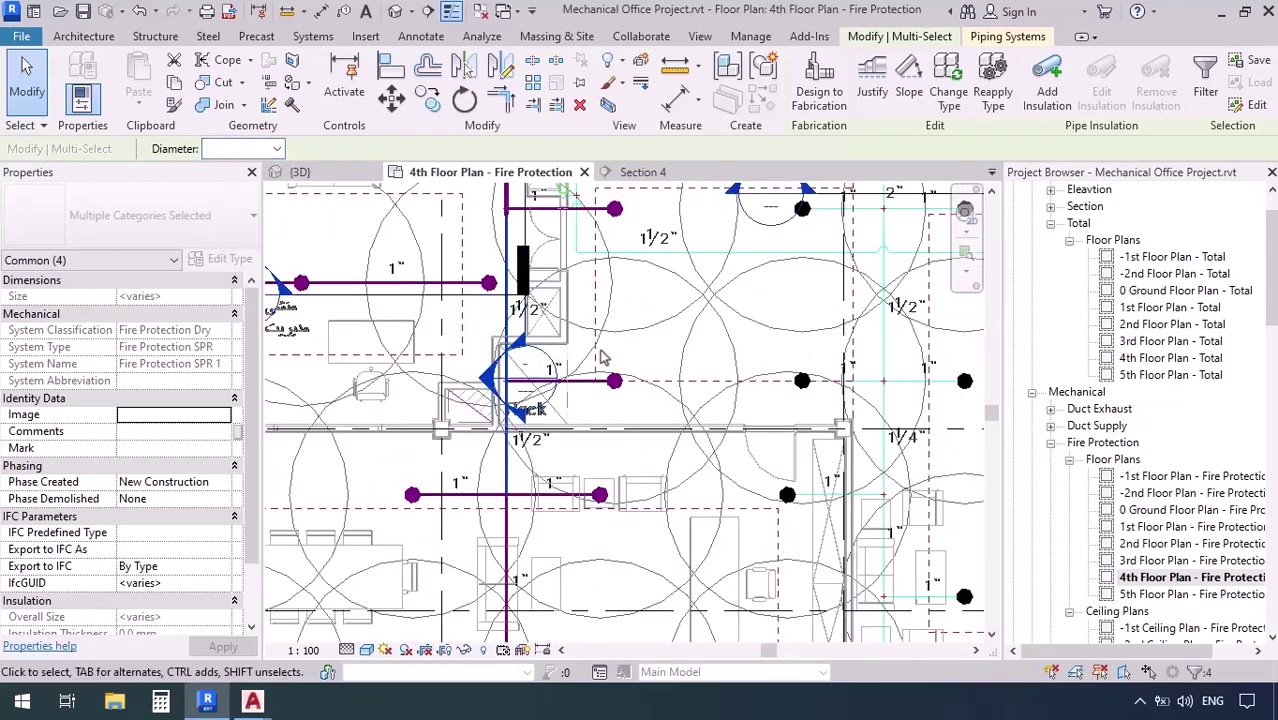
Examine the selected branch segments in the Section 4 view.
click(634, 175)
scroll(542, 483, down, 3)
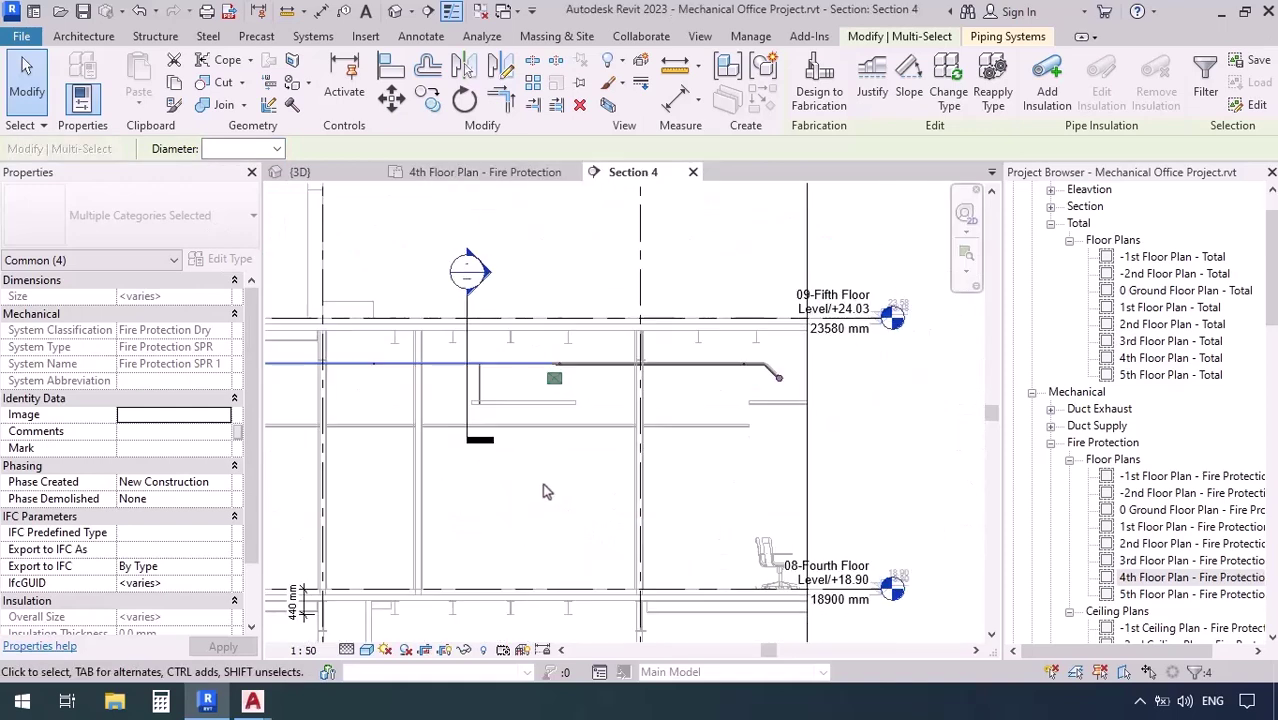
middle_drag(459, 461, 791, 455)
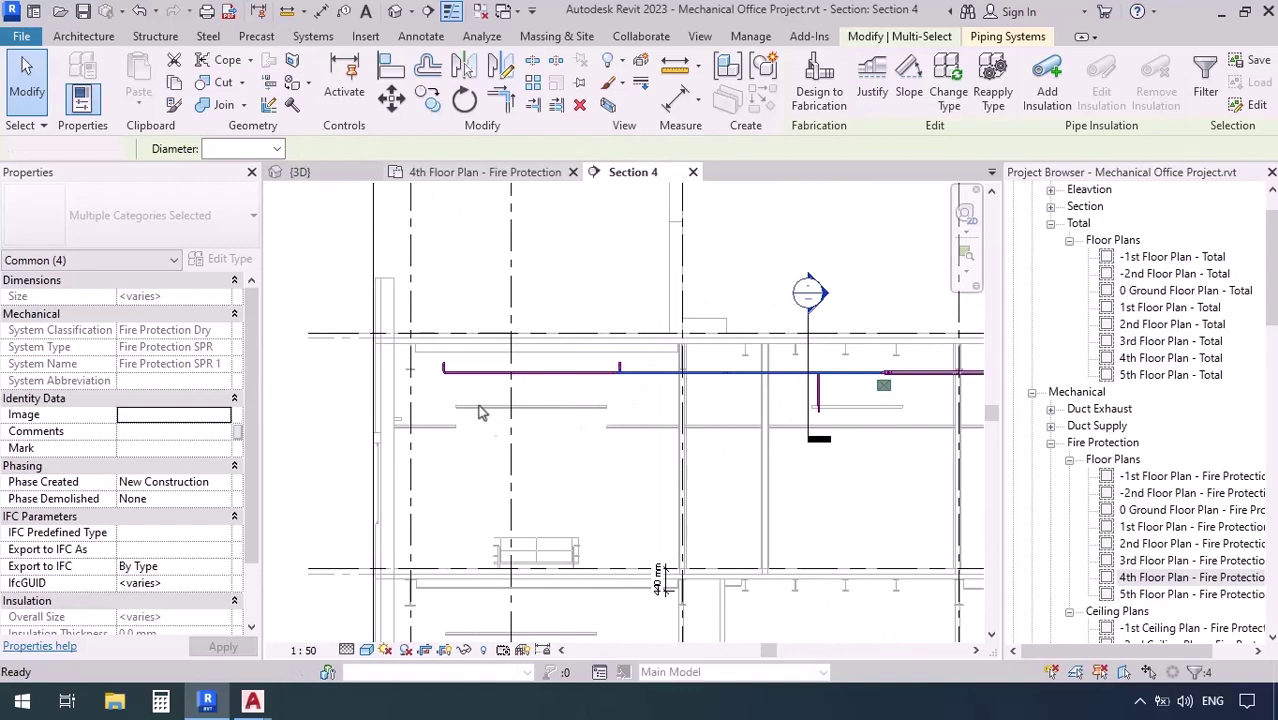
Return to the fourth-floor fire protection plan and isolate the branch with its sprinkler connections in a 3D section box.
click(485, 172)
scroll(470, 300, down, 5)
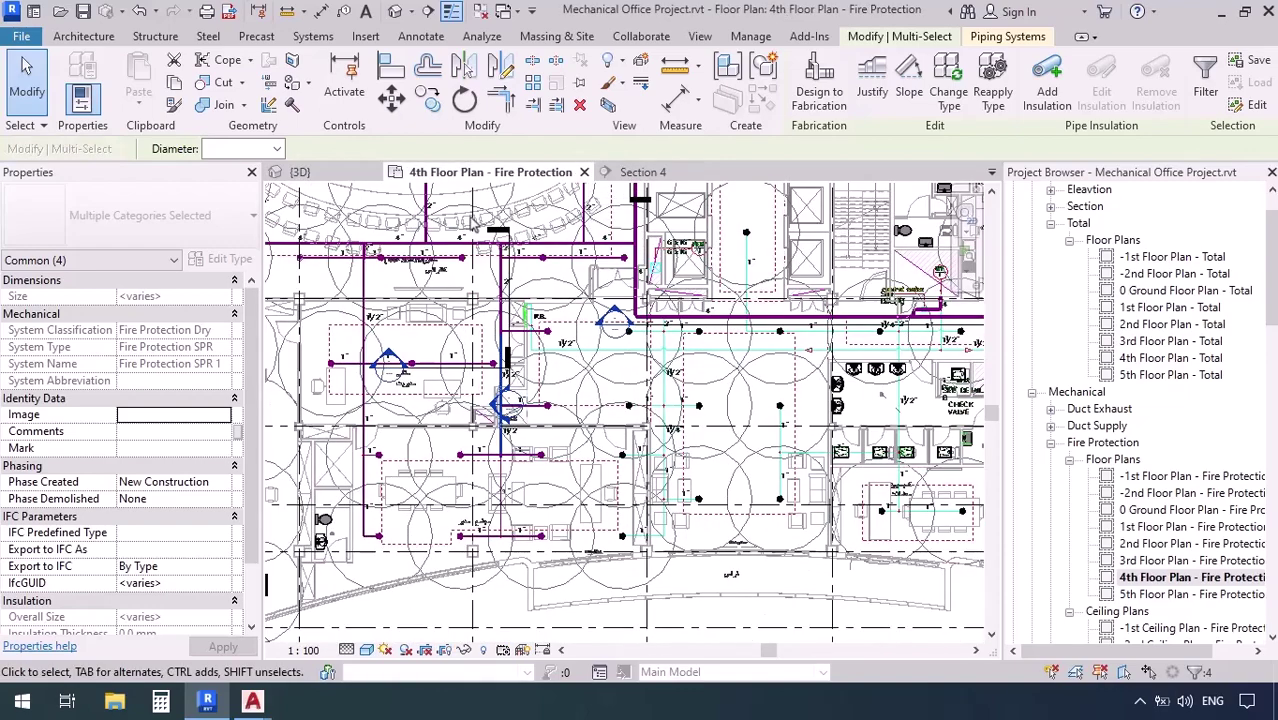
drag(473, 219, 584, 560)
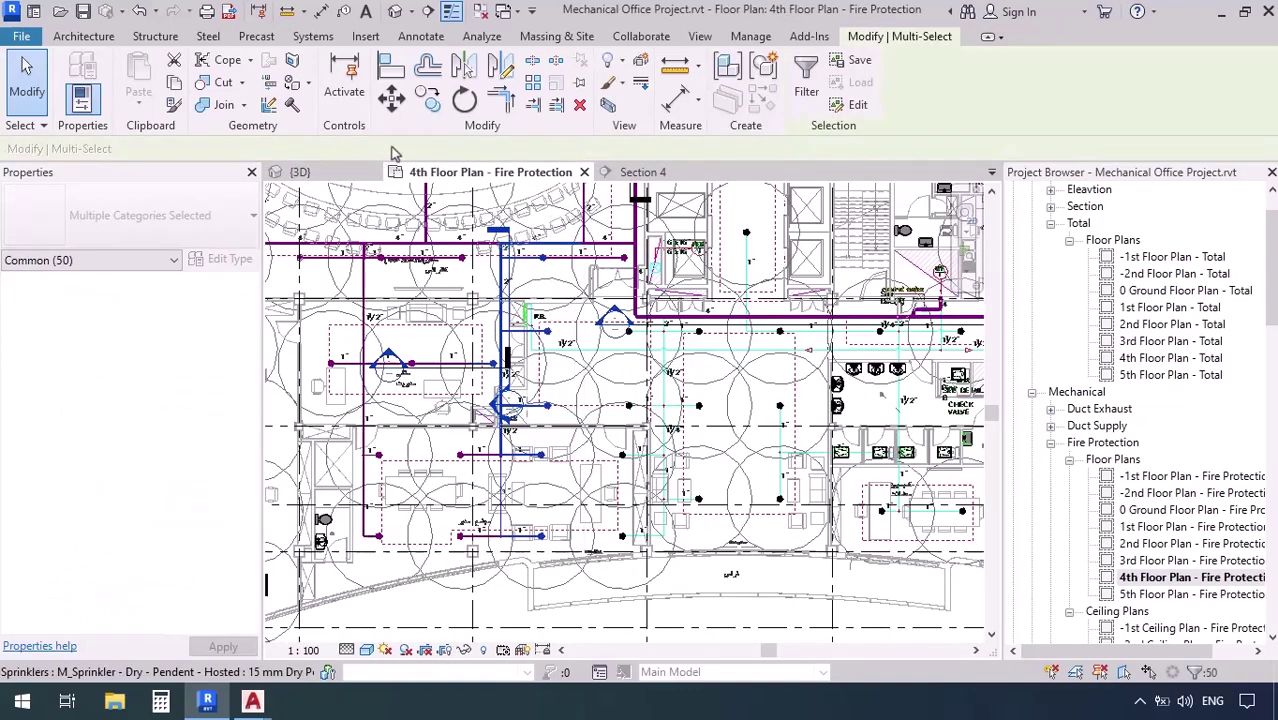
key(b)
key(x)
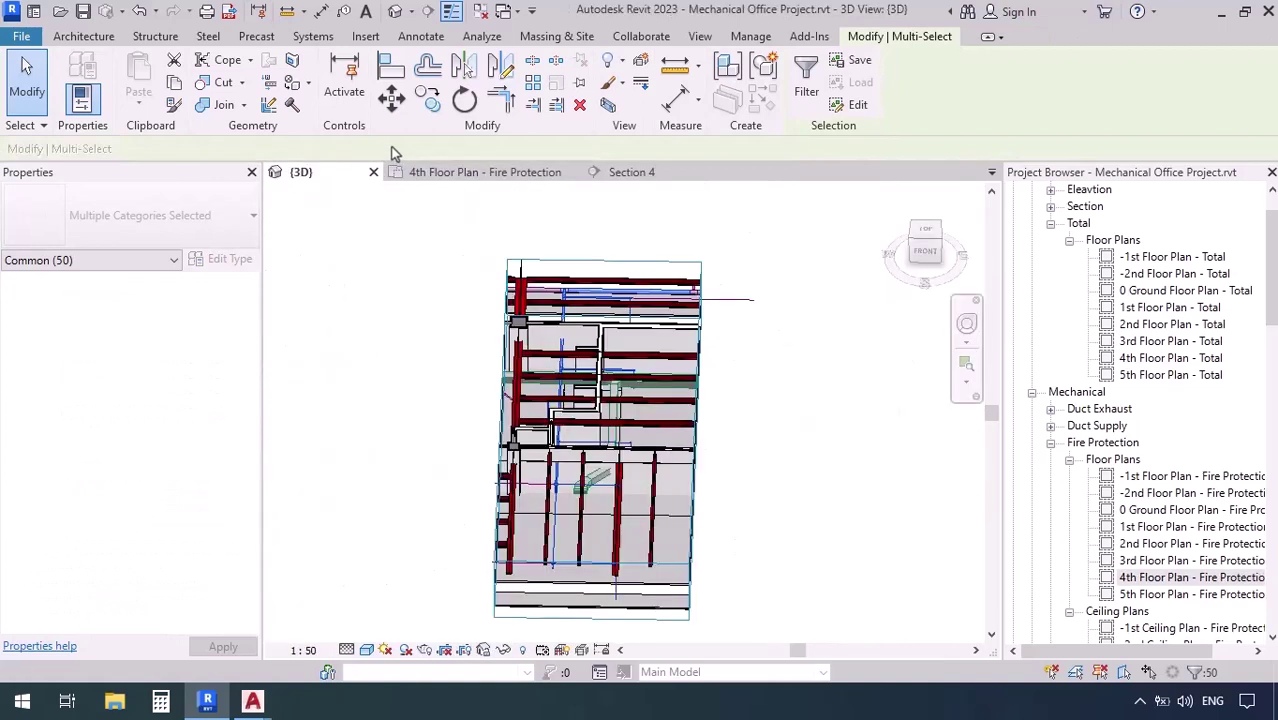
key(Escape)
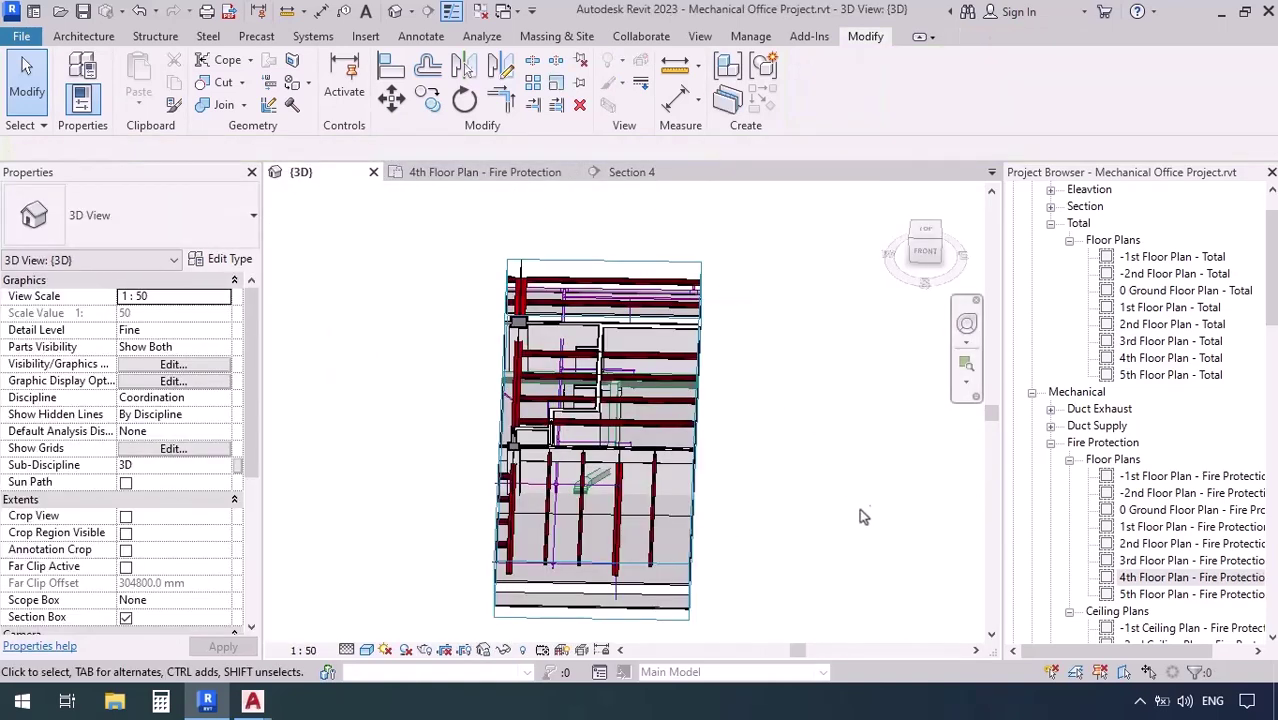
Examine the branch piping in 3D from several angles, checking its route past the beams, walls and ducts.
shift+middle_drag(859, 508, 534, 538)
middle_drag(379, 419, 827, 473)
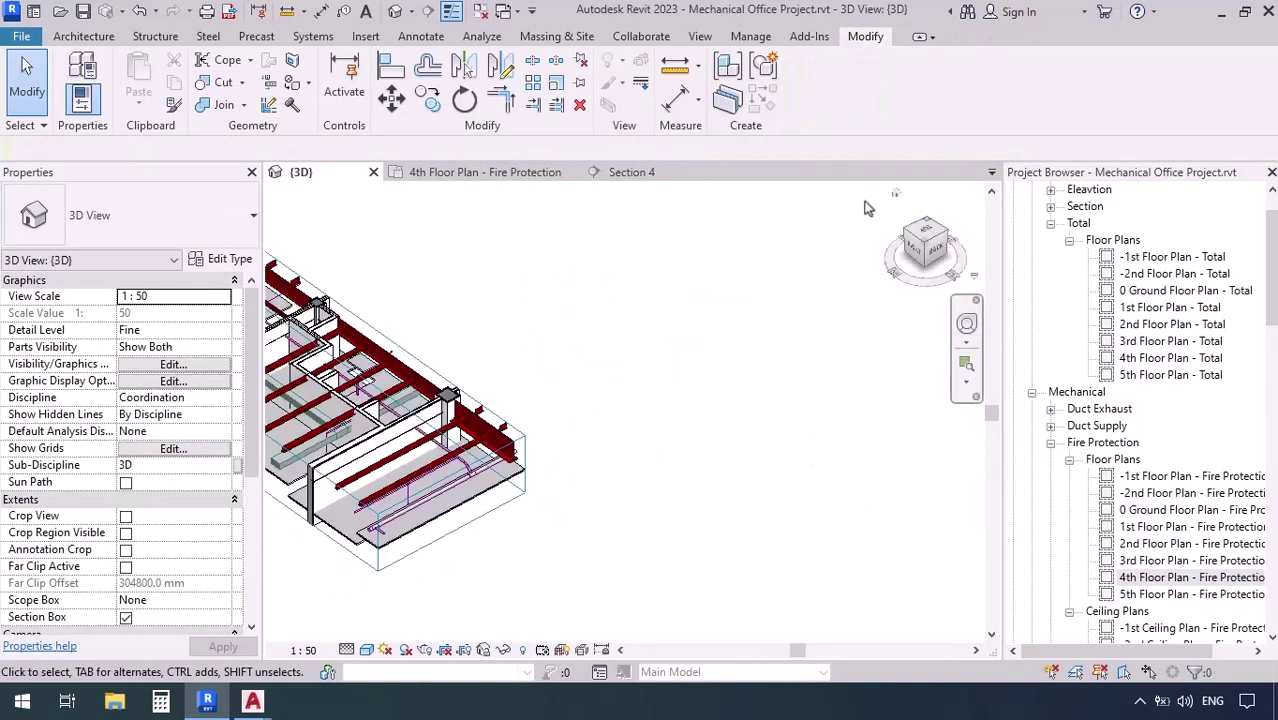
click(896, 197)
scroll(873, 278, up, 8)
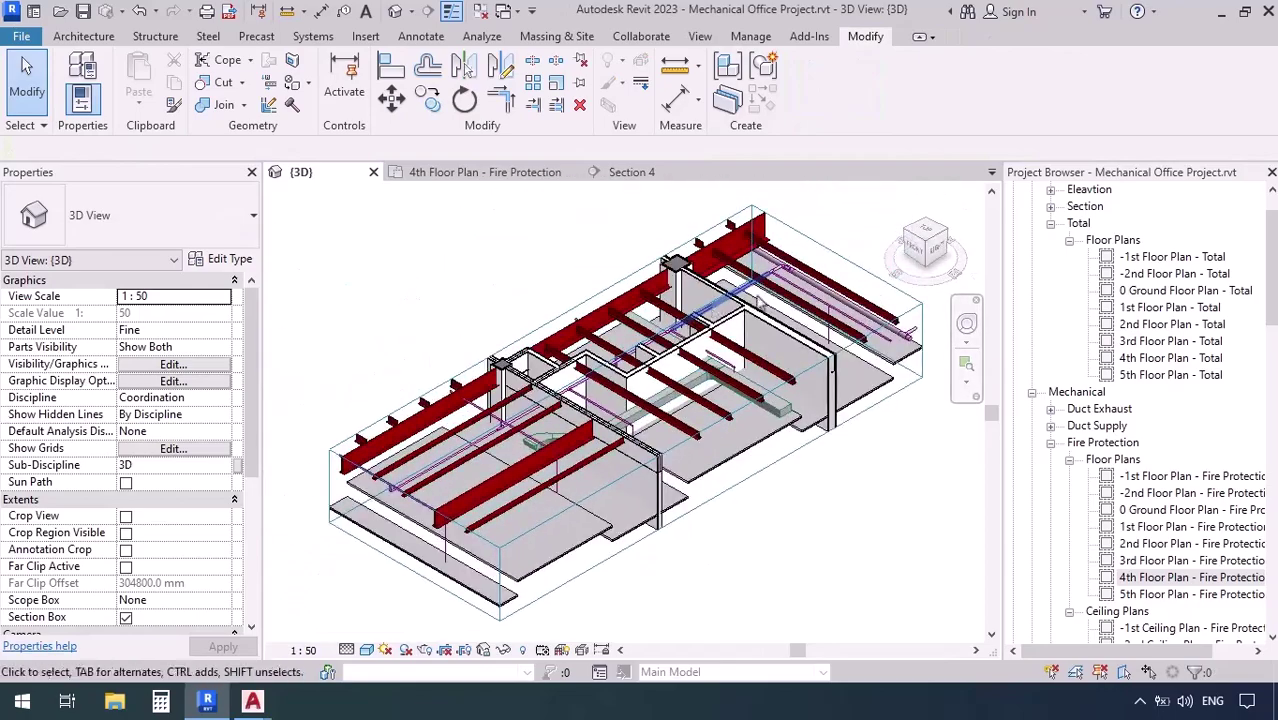
middle_drag(802, 307, 775, 330)
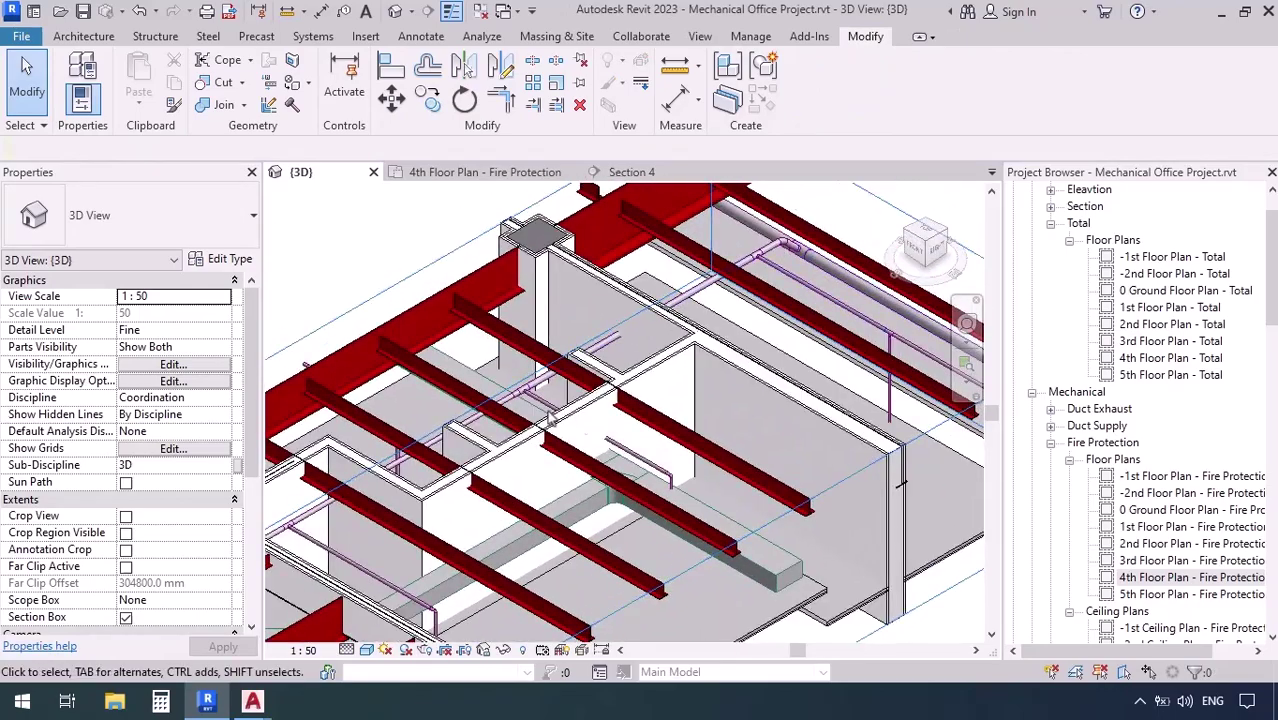
shift+middle_drag(524, 435, 727, 355)
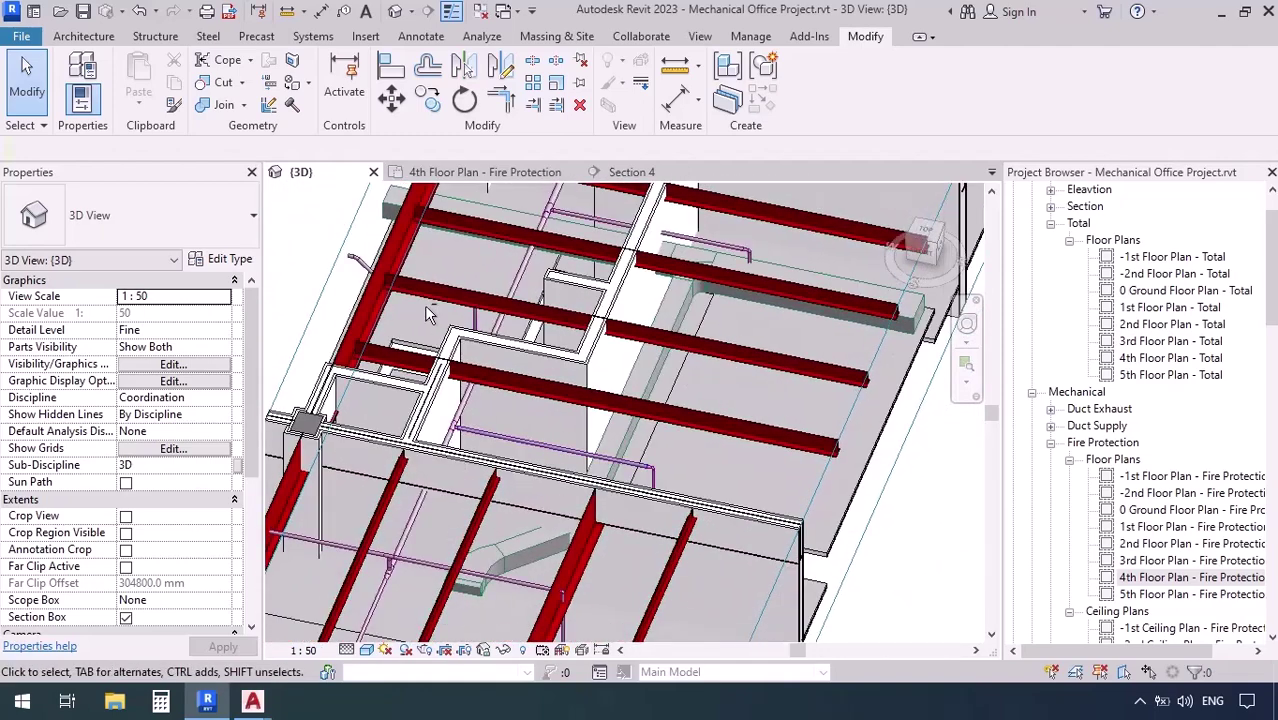
shift+middle_drag(427, 314, 458, 378)
middle_drag(577, 492, 417, 290)
scroll(650, 402, down, 6)
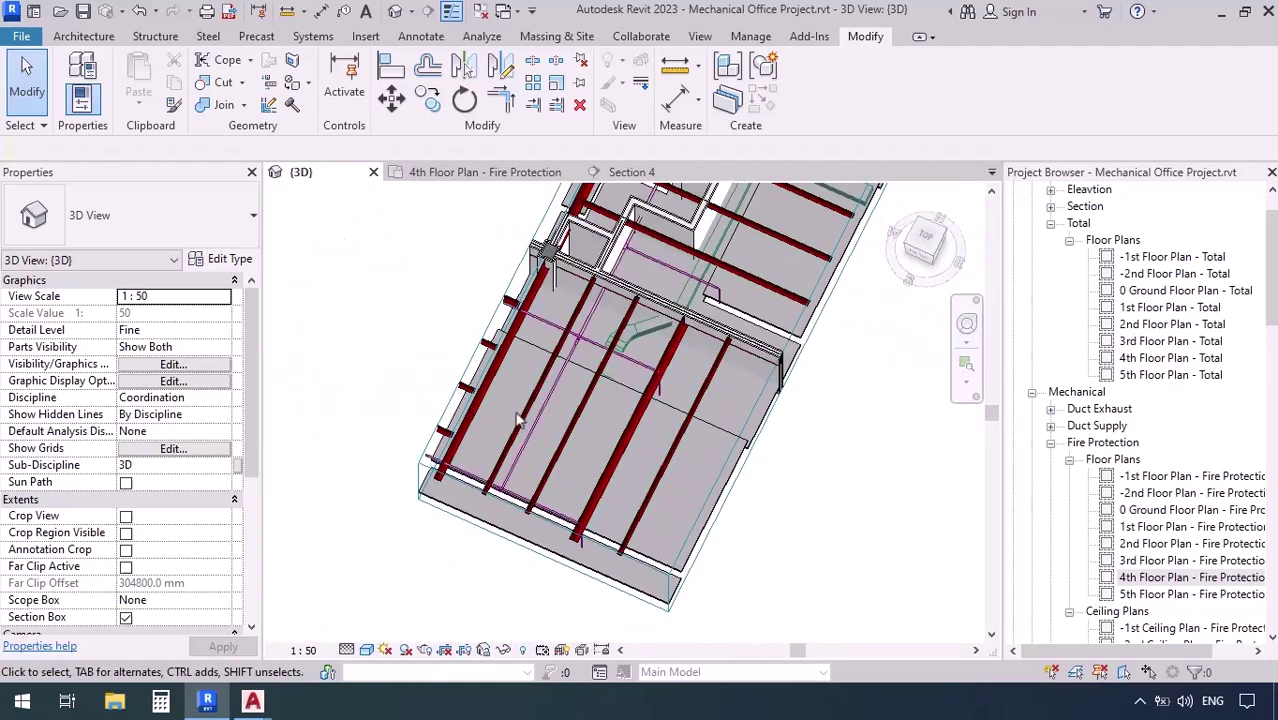
Enlarge the 3D section box outward to include the sprinkler drops on the other side of the branch.
click(529, 312)
drag(538, 306, 396, 245)
scroll(510, 375, up, 5)
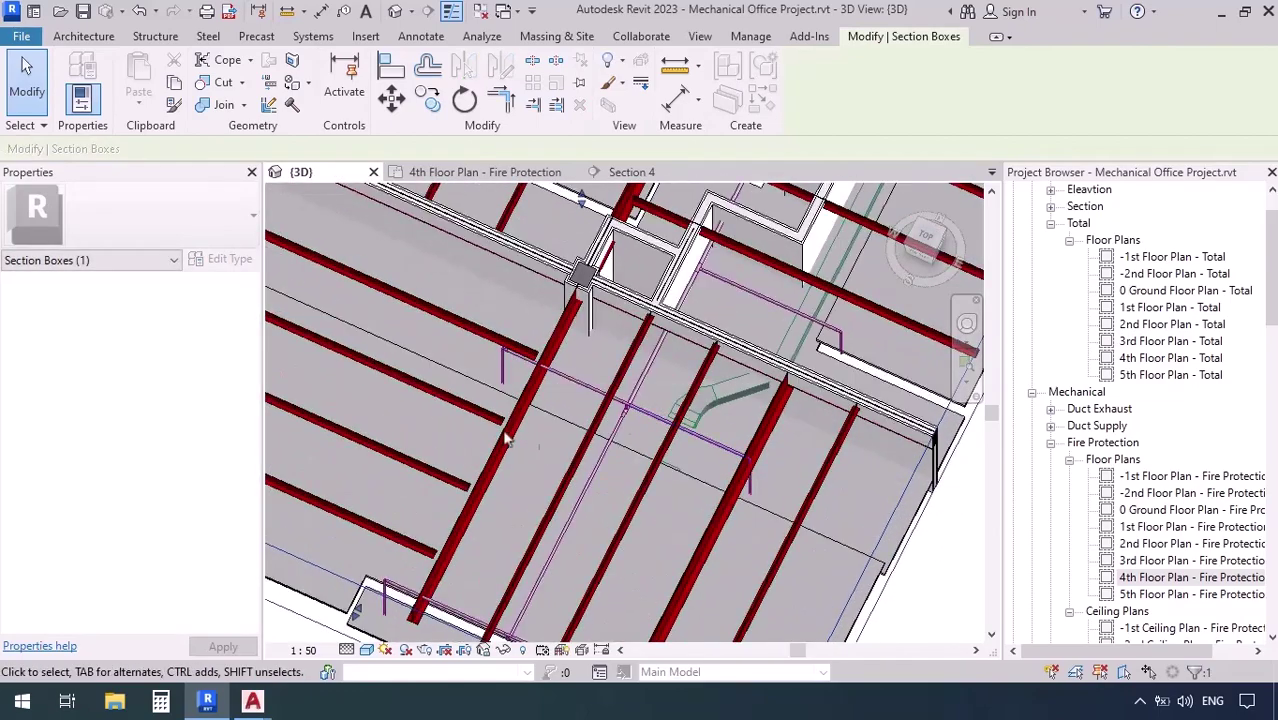
Examine the branch in 3D from its end sprinklers up to the main pipe connection, including its tees and beam crossings.
scroll(494, 360, down, 2)
middle_drag(549, 522, 592, 352)
scroll(616, 448, up, 1)
middle_drag(442, 399, 490, 530)
scroll(497, 591, down, 3)
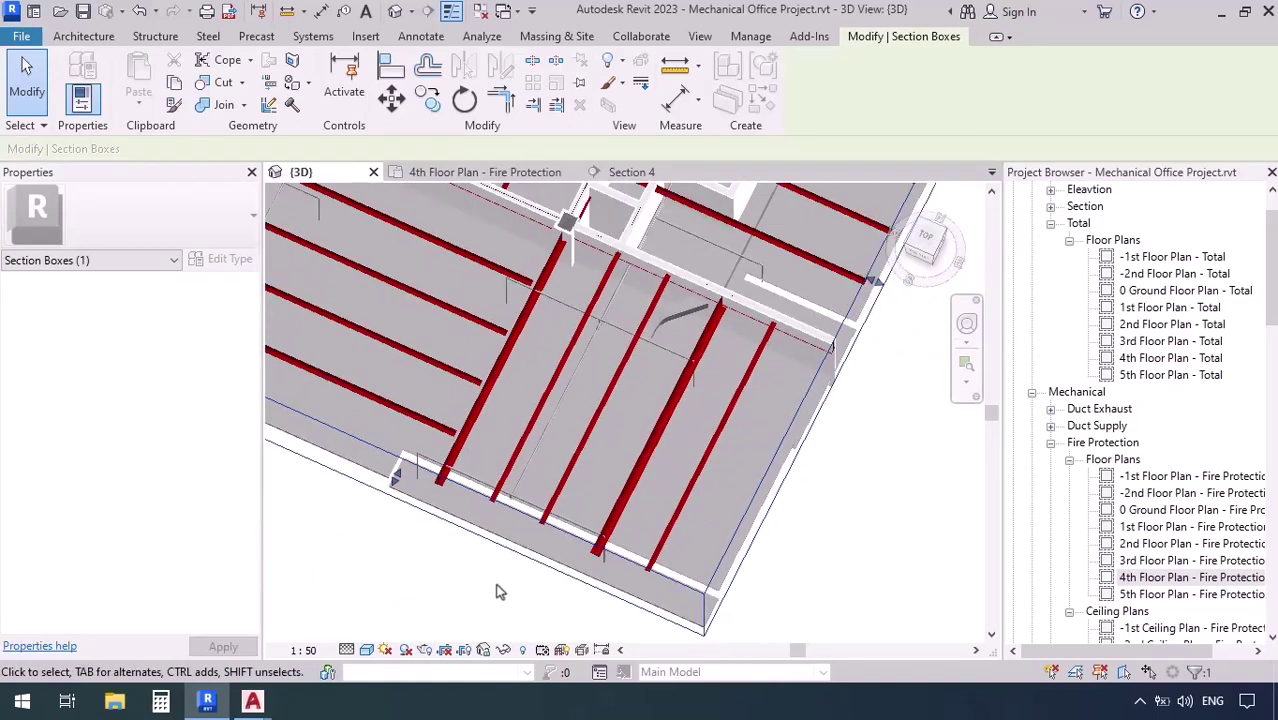
scroll(500, 592, up, 2)
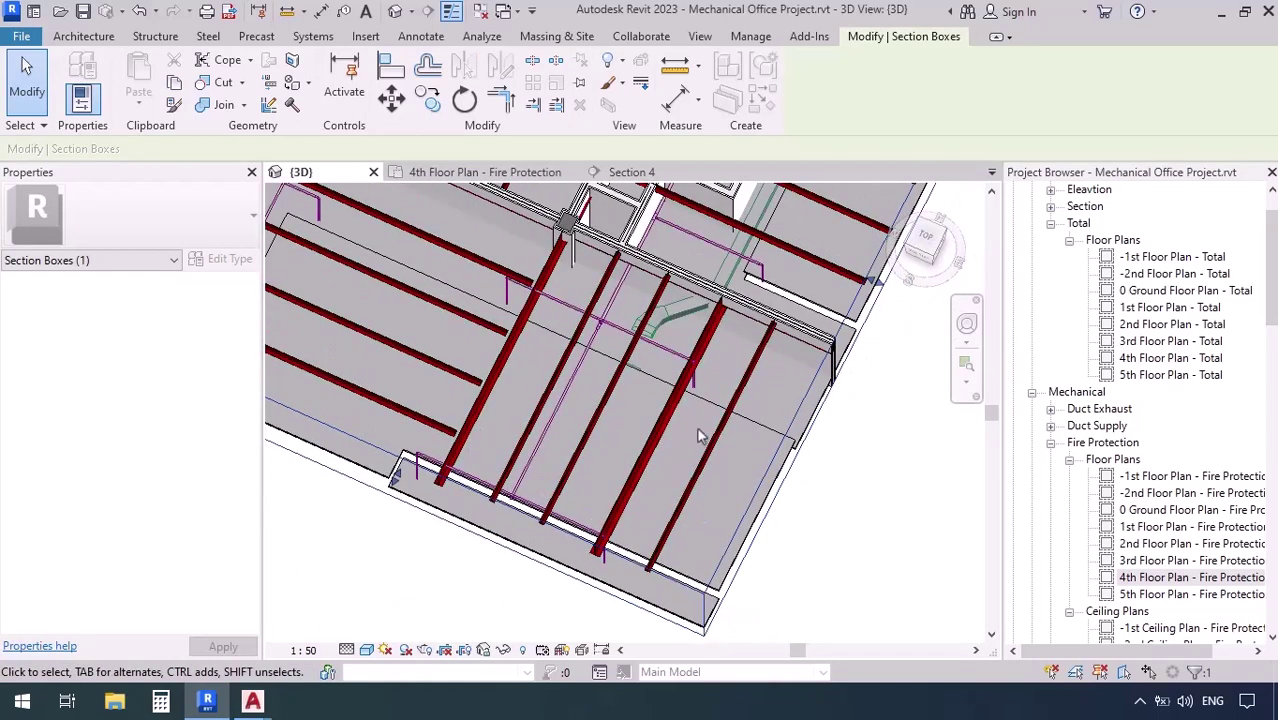
middle_drag(697, 428, 680, 515)
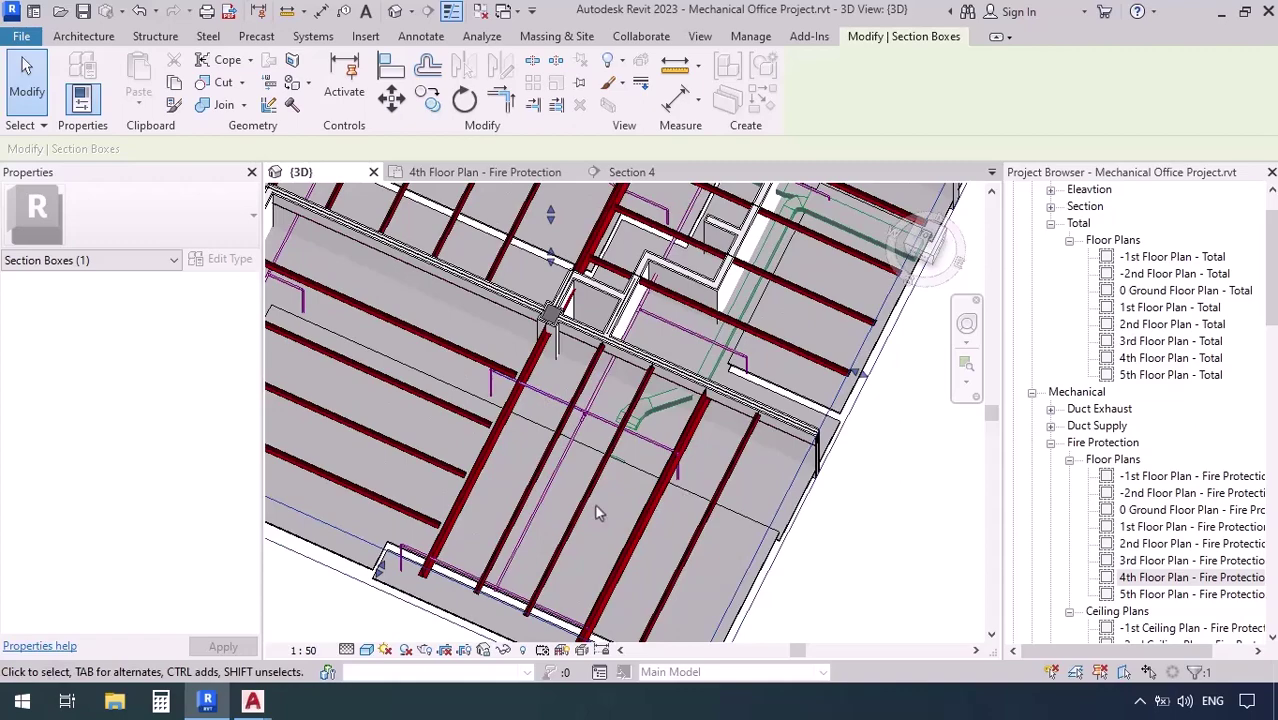
middle_drag(474, 594, 476, 491)
scroll(441, 490, up, 3)
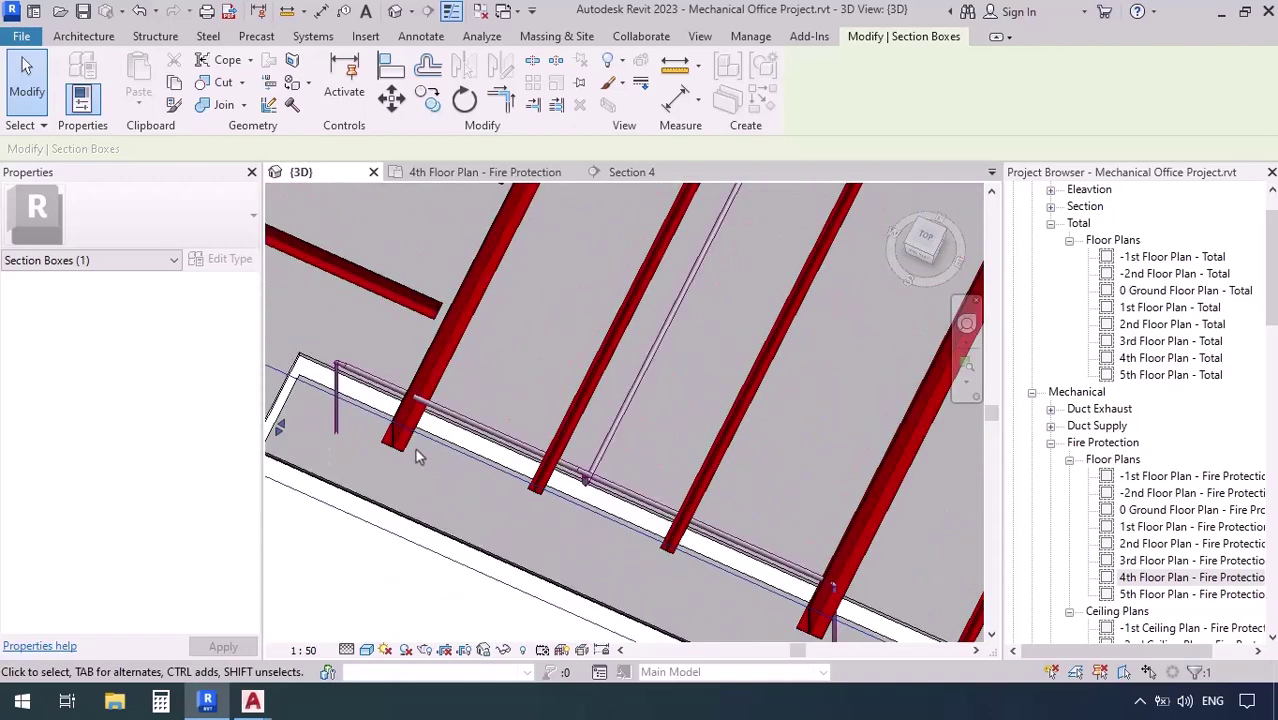
scroll(415, 412, down, 1)
middle_drag(753, 264, 600, 603)
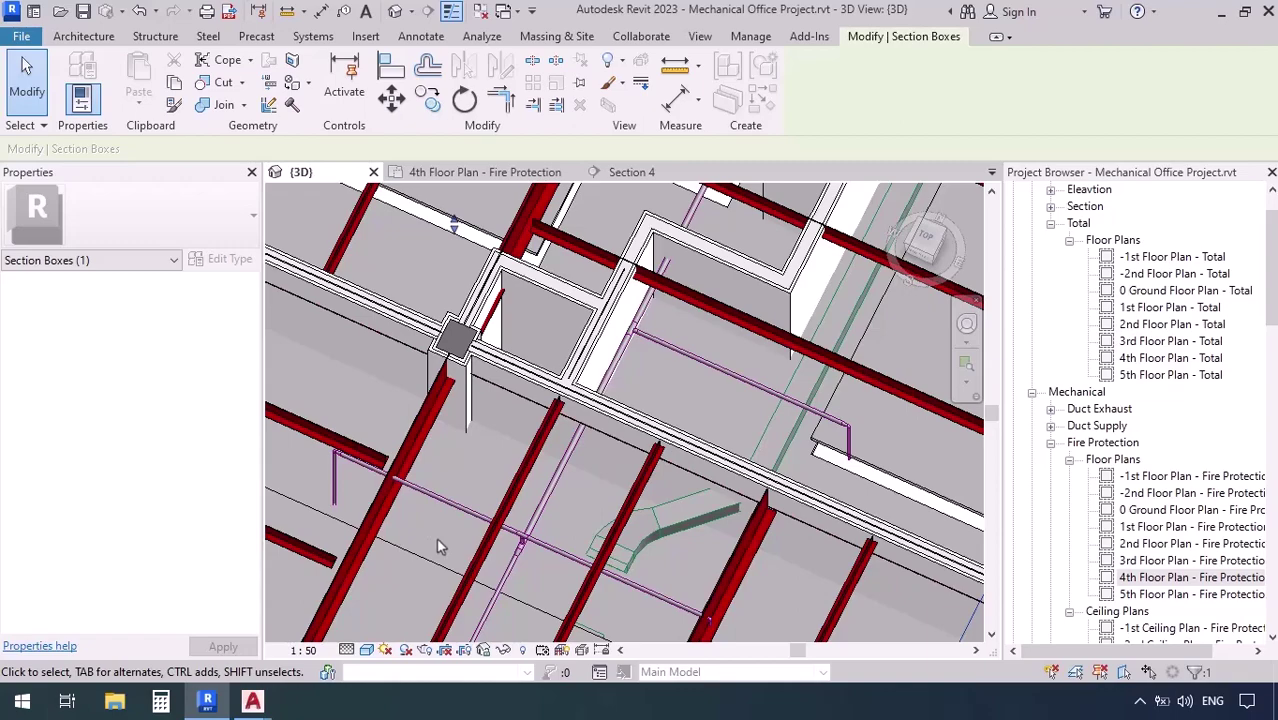
scroll(436, 546, down, 3)
middle_drag(640, 446, 681, 498)
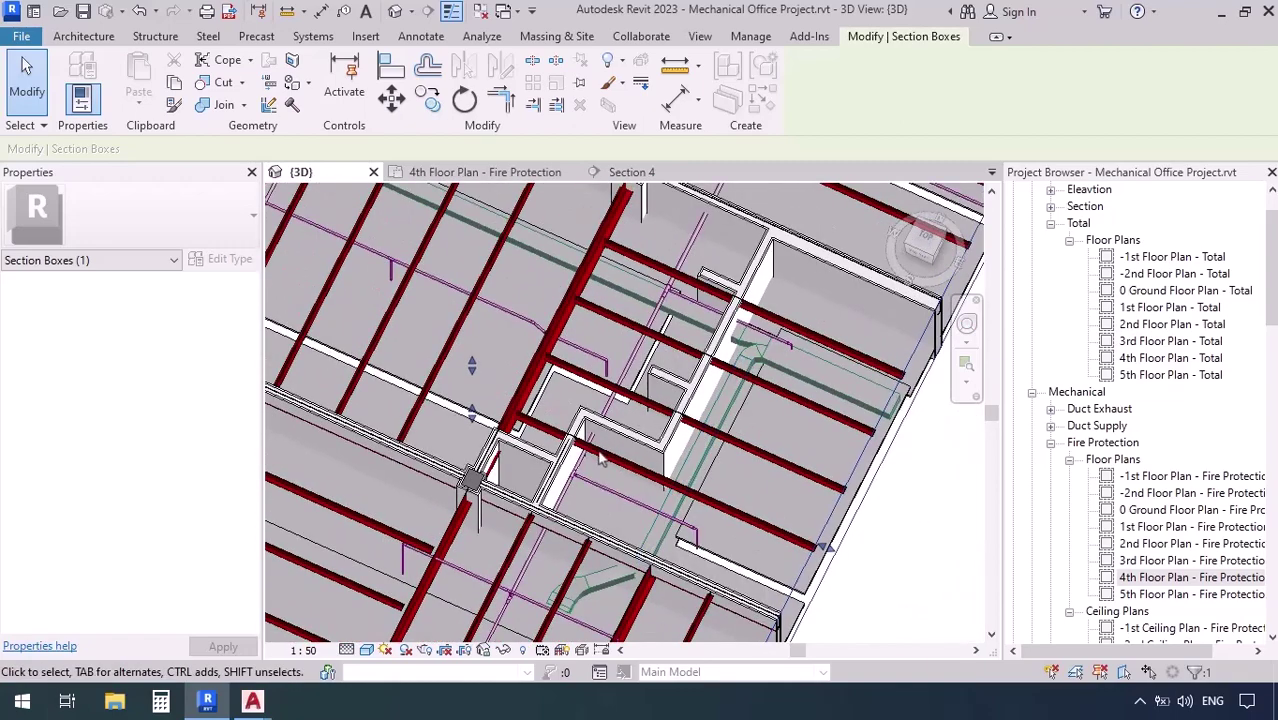
middle_drag(601, 458, 641, 370)
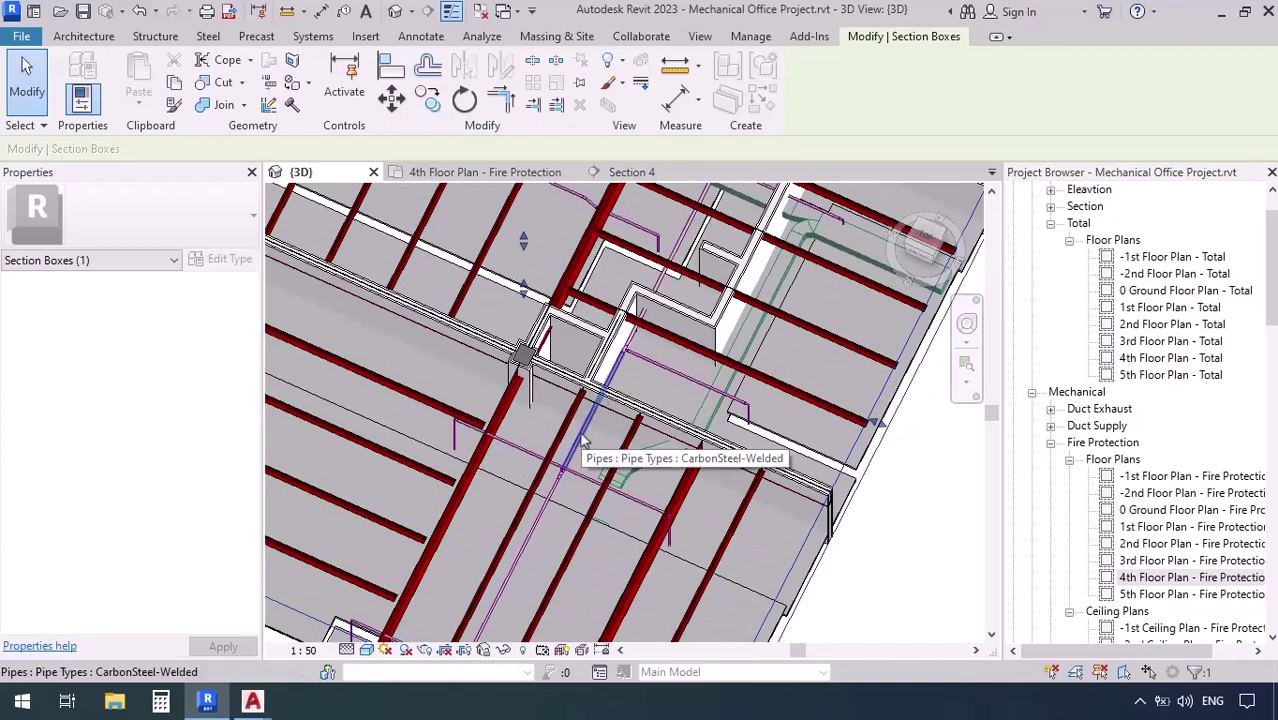
mouse_move(672, 328)
middle_down()
mouse_move(634, 467)
mouse_move(583, 550)
middle_up()
middle_drag(679, 373, 627, 518)
scroll(640, 335, up, 3)
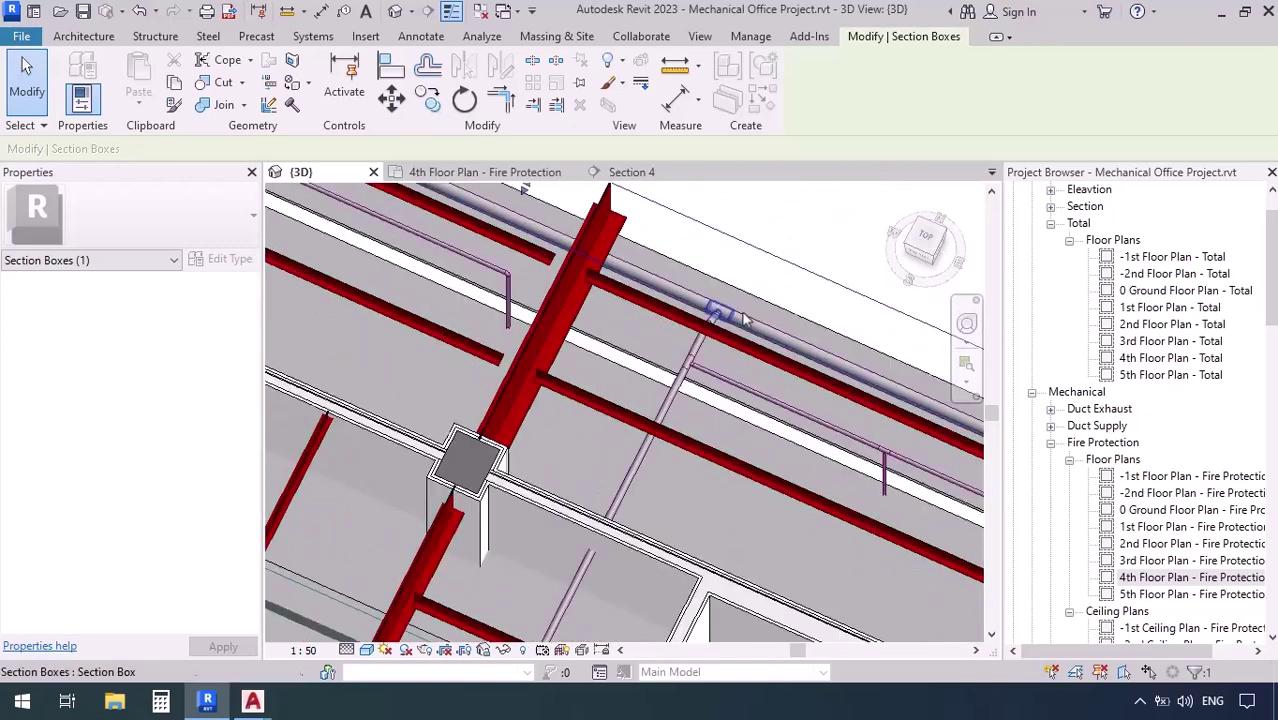
Examine the branch's connection to the main pipe in 3D and in Section 4, checking the short 50 mm pipe and elbow.
scroll(665, 313, down, 4)
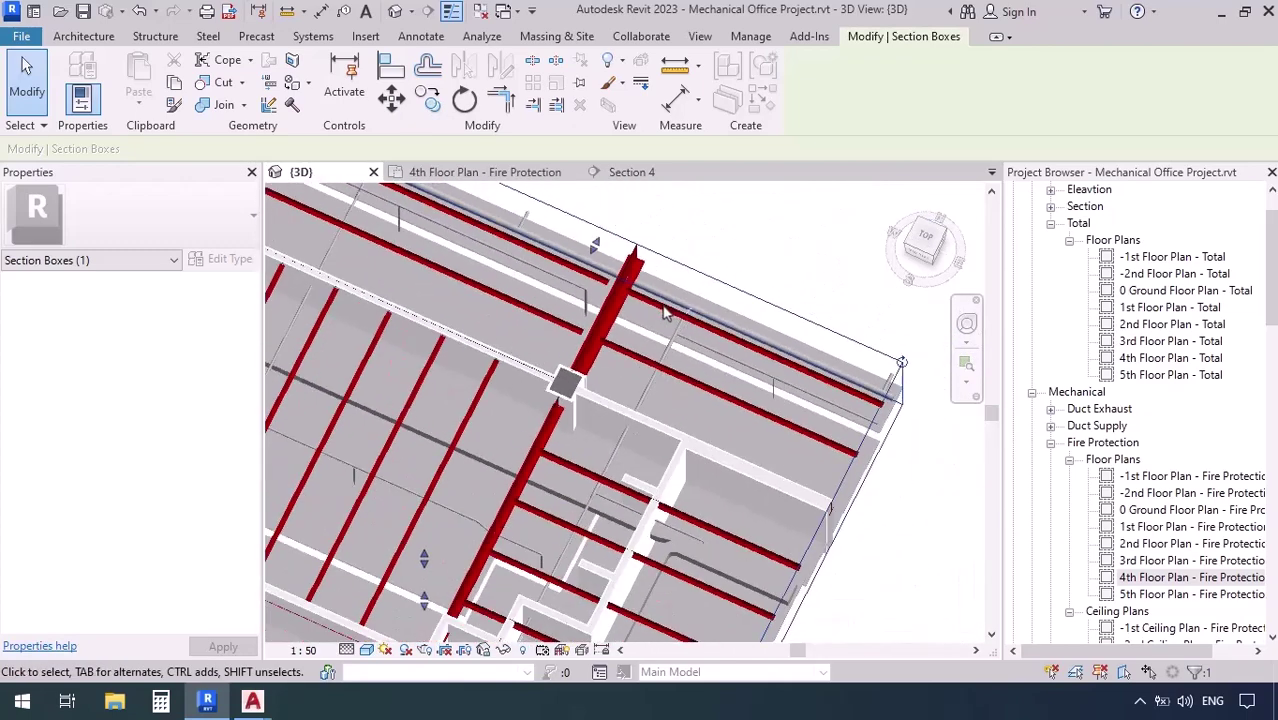
scroll(665, 313, up, 2)
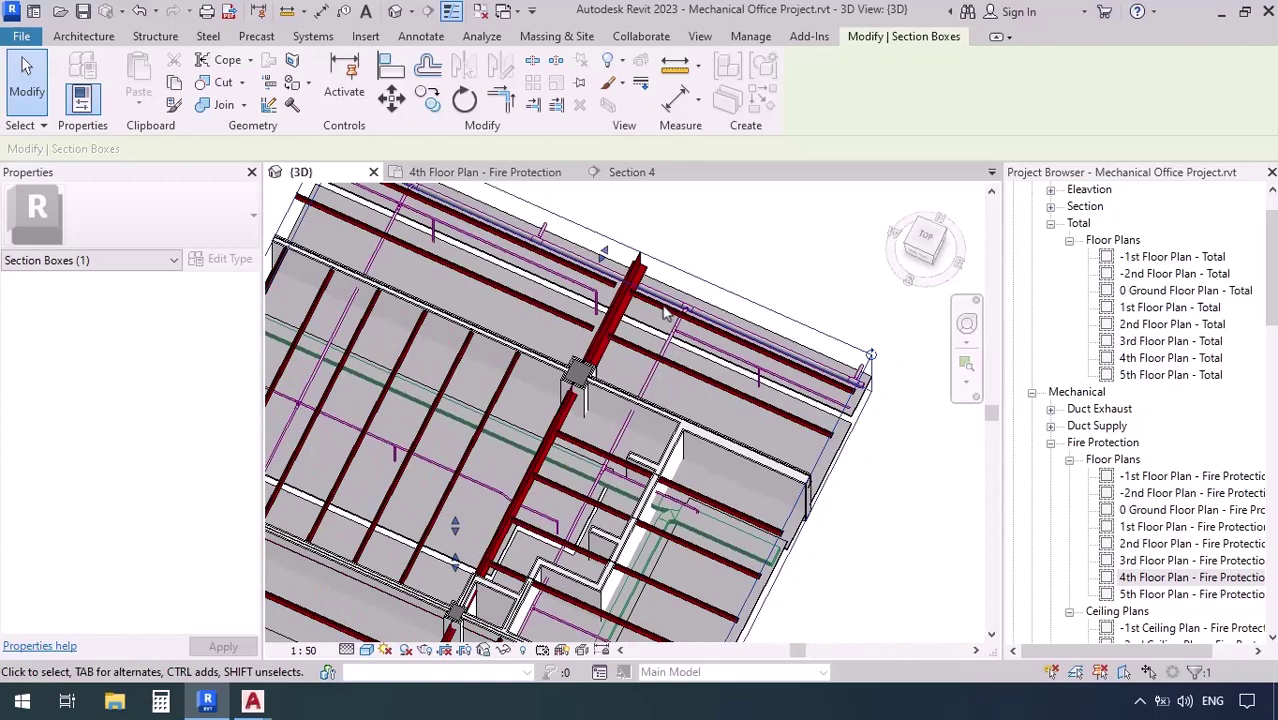
scroll(665, 313, up, 5)
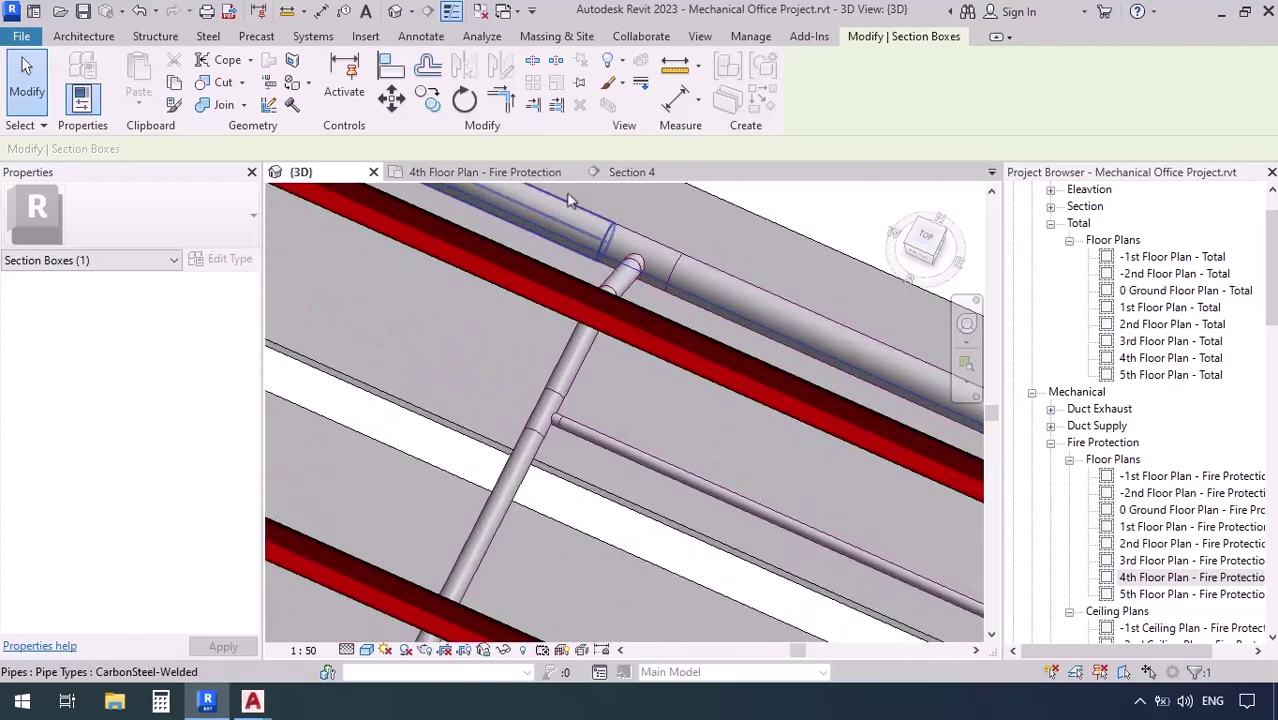
click(655, 174)
middle_drag(824, 359, 445, 322)
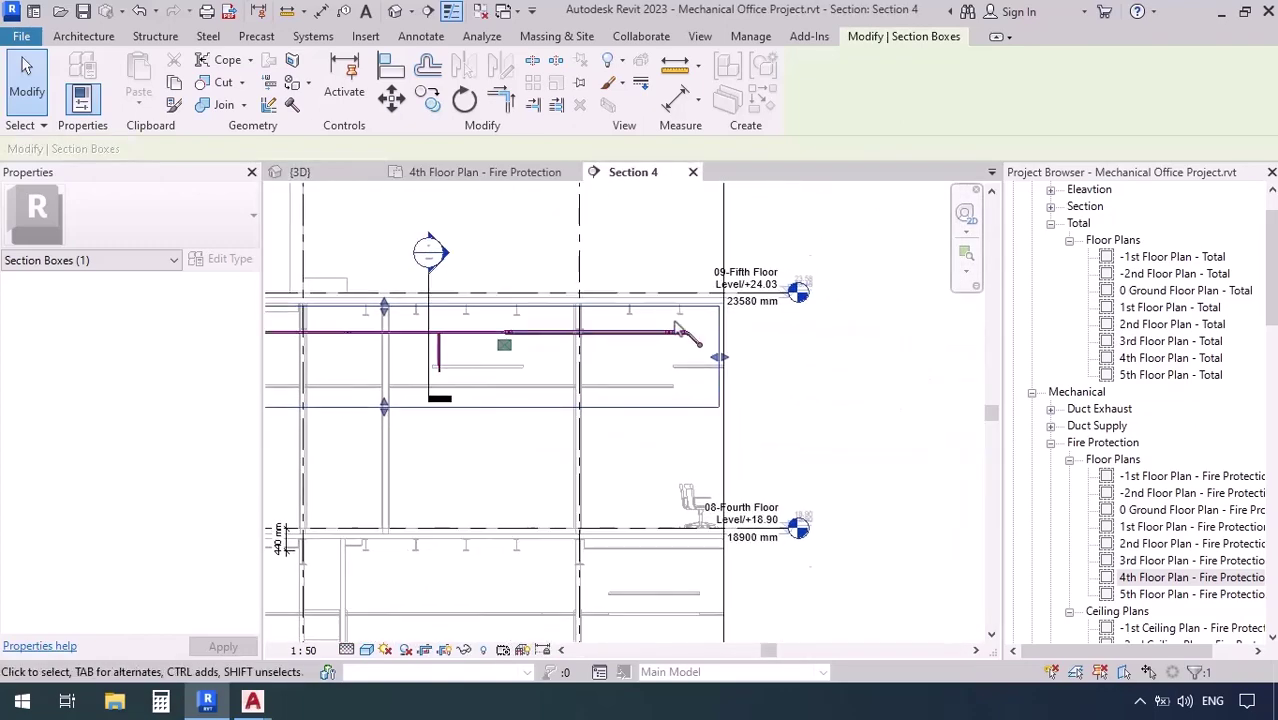
scroll(676, 325, up, 5)
click(645, 328)
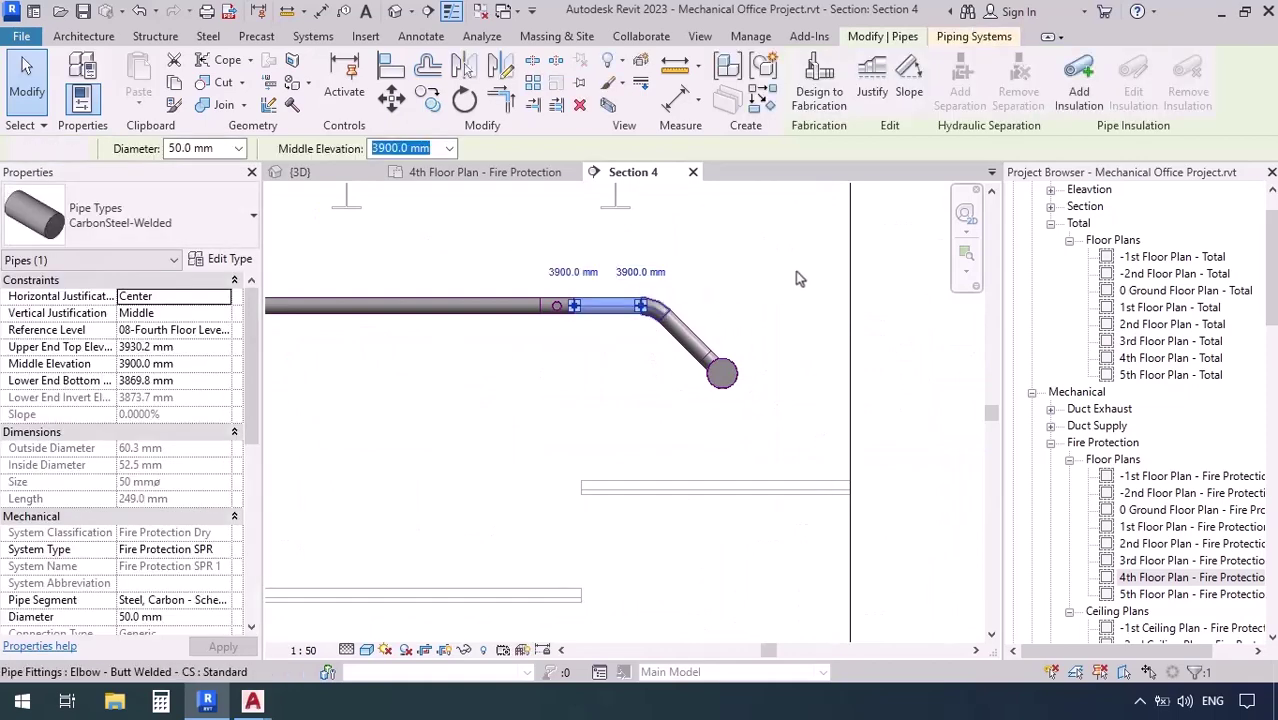
click(657, 313)
click(795, 271)
In Section 4, select the 25 mm end pipe and its two raised sprinkler pipes together and nudge them down three increments.
scroll(795, 271, down, 5)
middle_drag(410, 335, 866, 476)
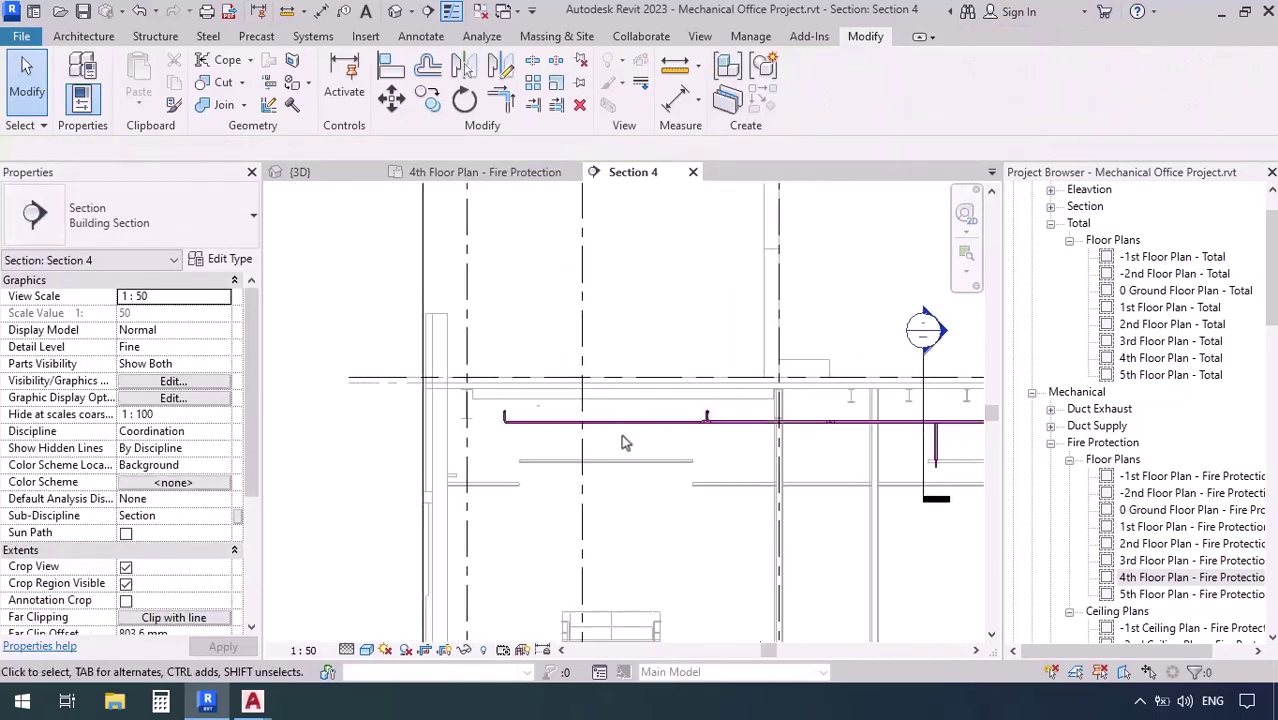
scroll(507, 390, up, 7)
scroll(520, 364, up, 2)
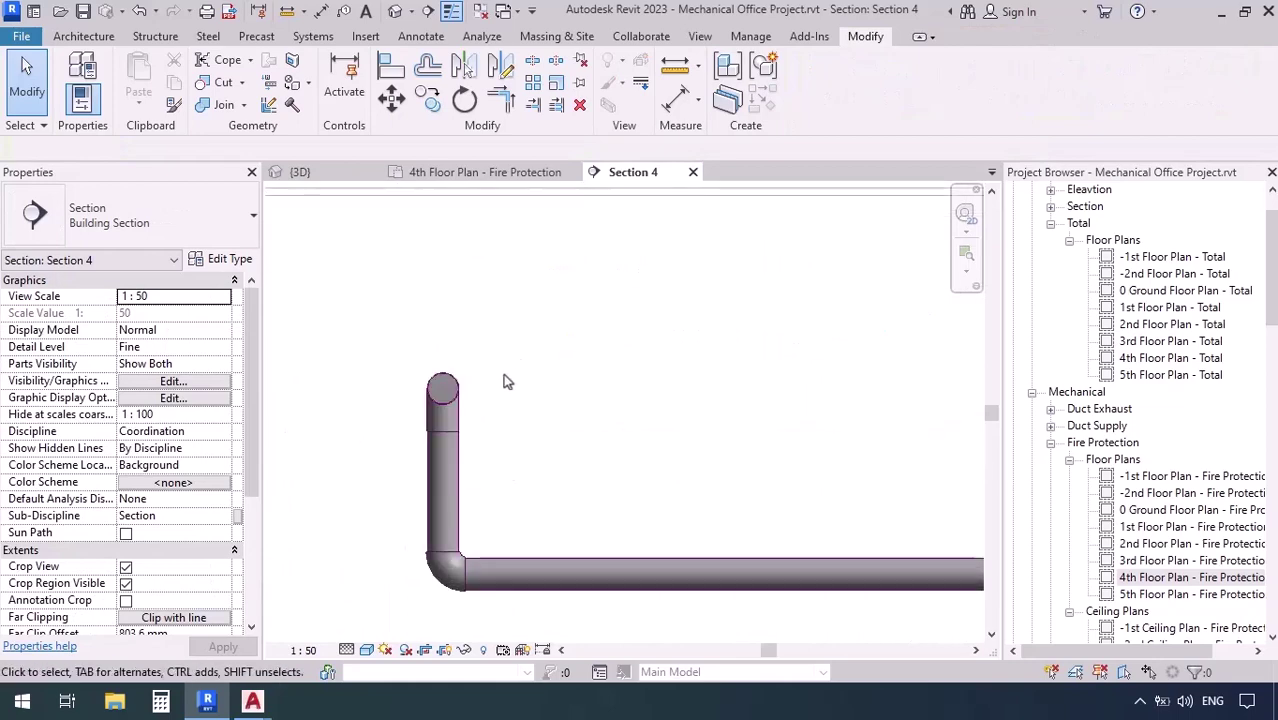
click(461, 403)
ctrl+click(565, 557)
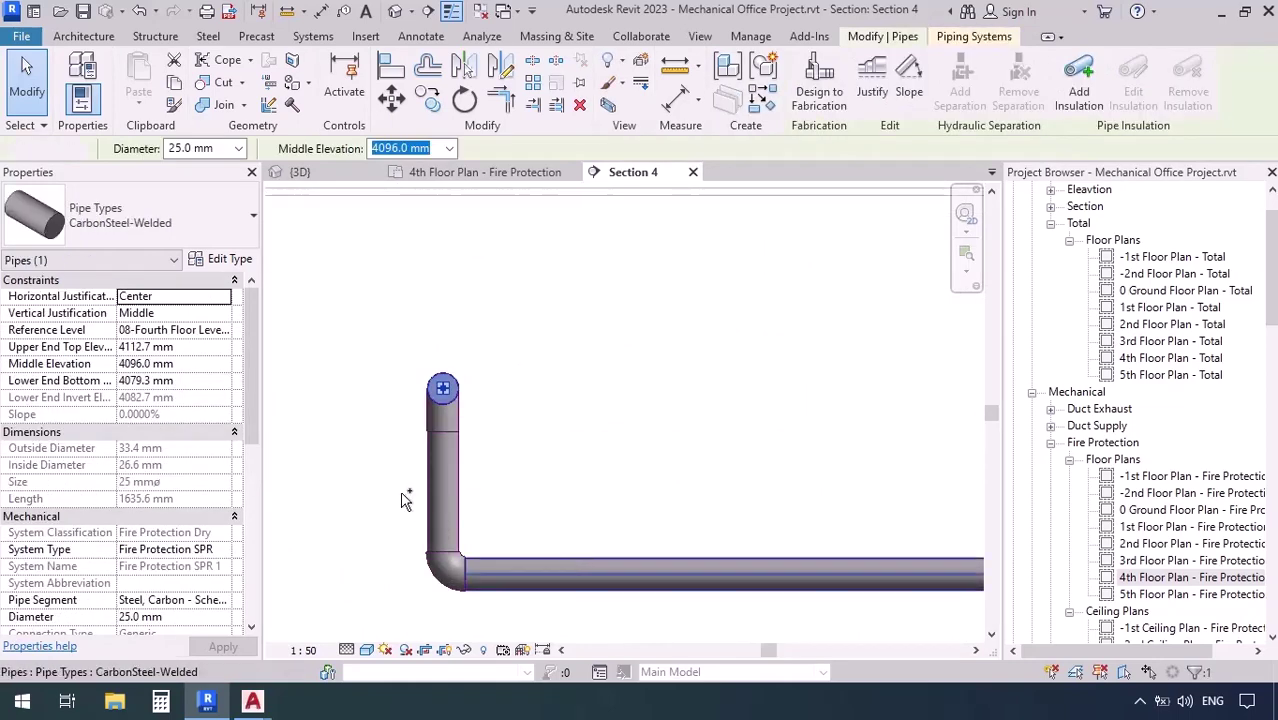
scroll(401, 495, down, 2)
scroll(400, 501, down, 3)
scroll(740, 483, up, 3)
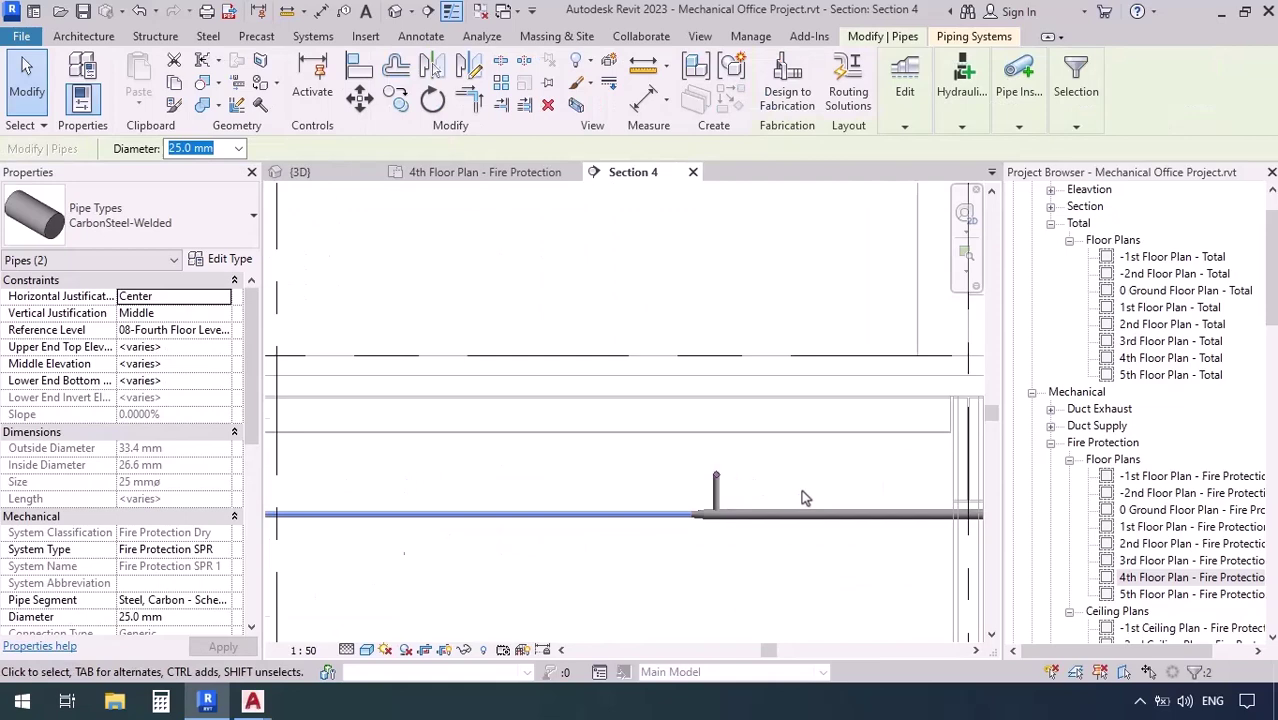
ctrl+click(664, 500)
scroll(502, 457, down, 3)
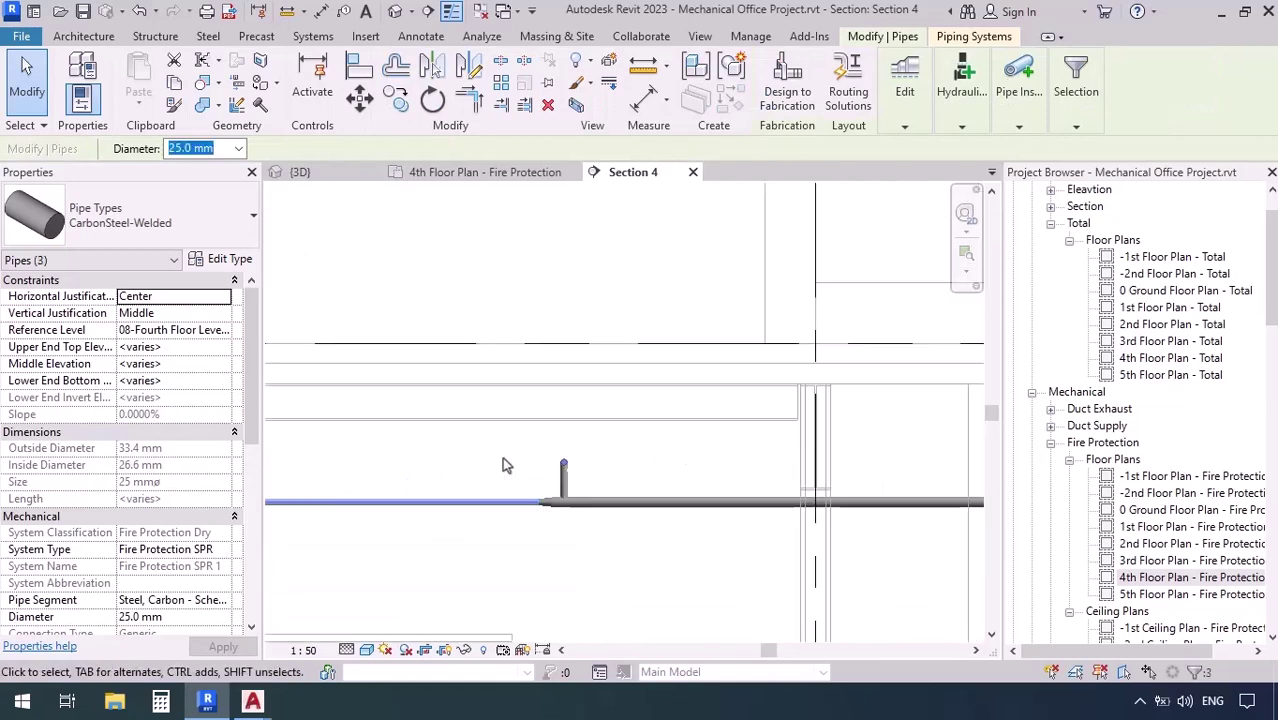
scroll(843, 459, down, 3)
scroll(643, 499, up, 3)
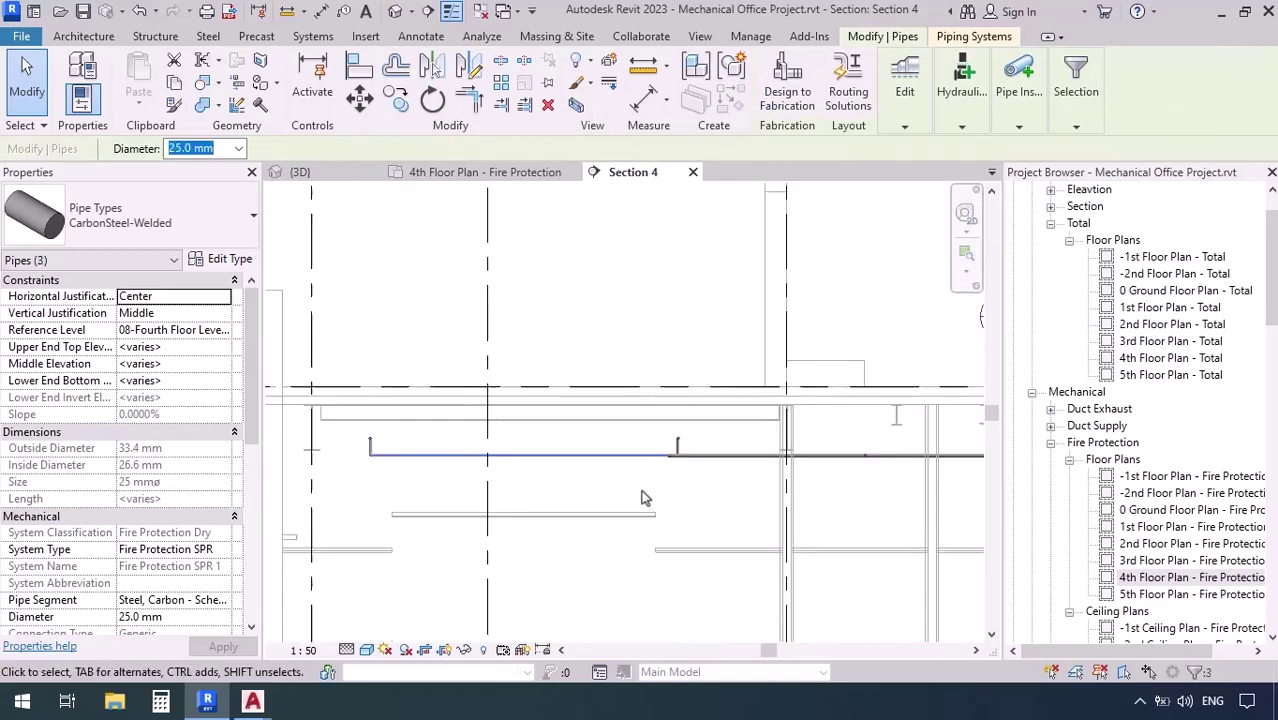
scroll(643, 499, down, 2)
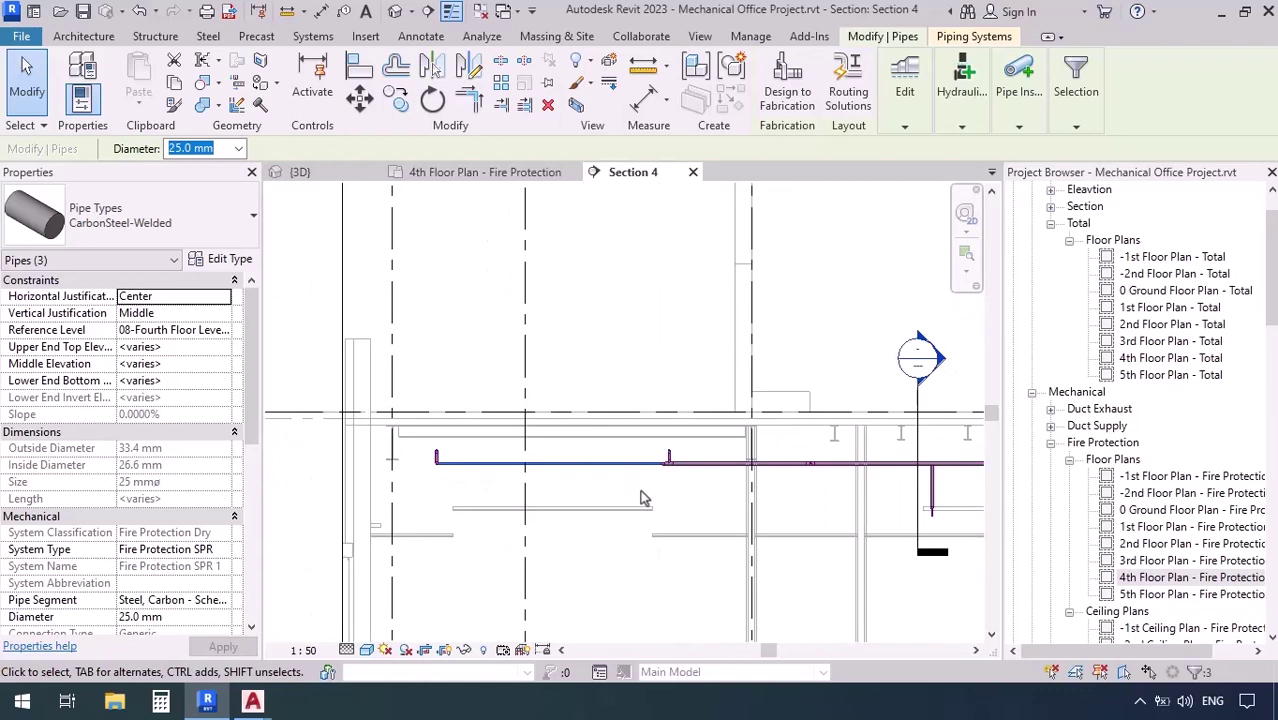
key(Down)
key(Down)
key(Down)
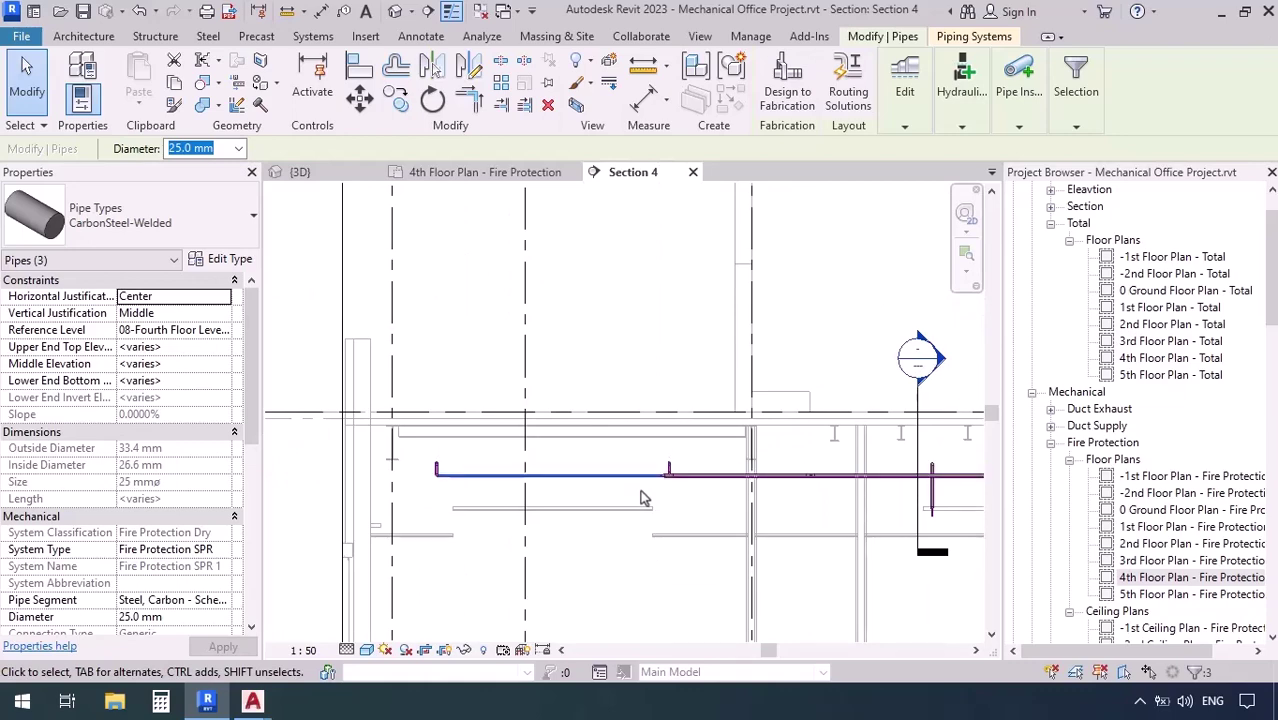
Lower the three selected 25 mm pipes two more increments, checking the clearance at the end riser.
scroll(430, 466, up, 4)
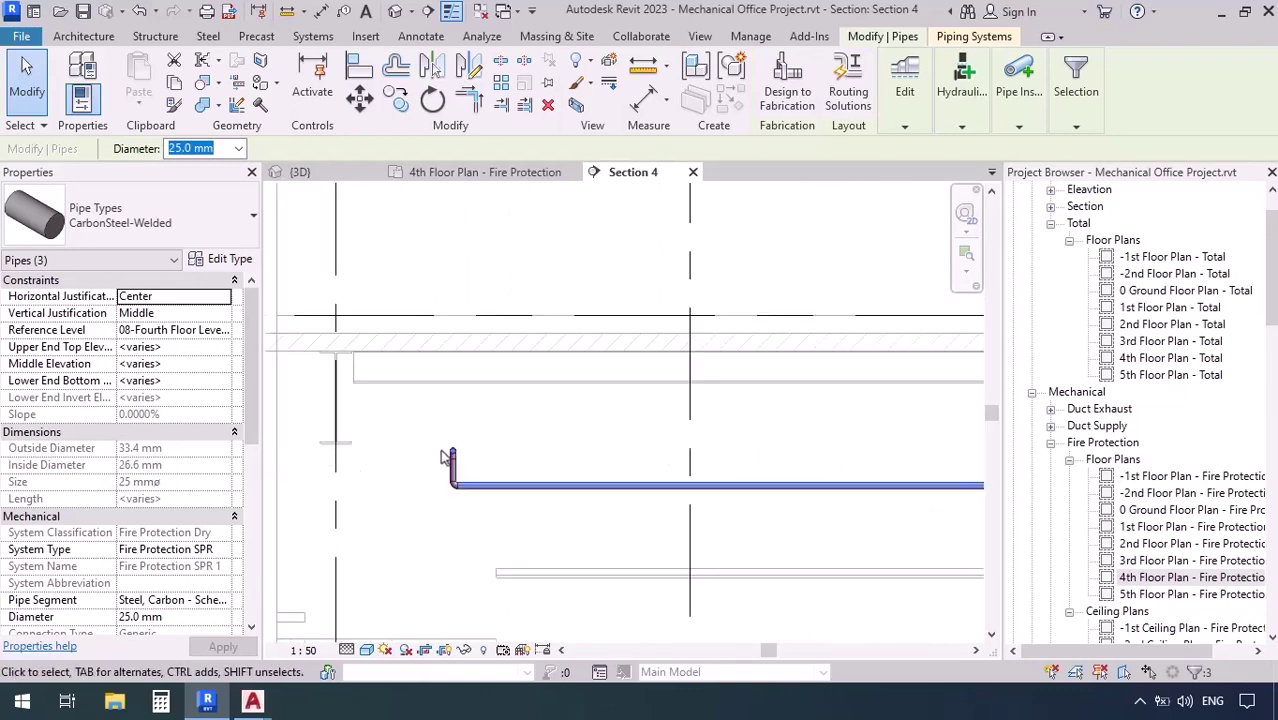
key(Down)
key(Down)
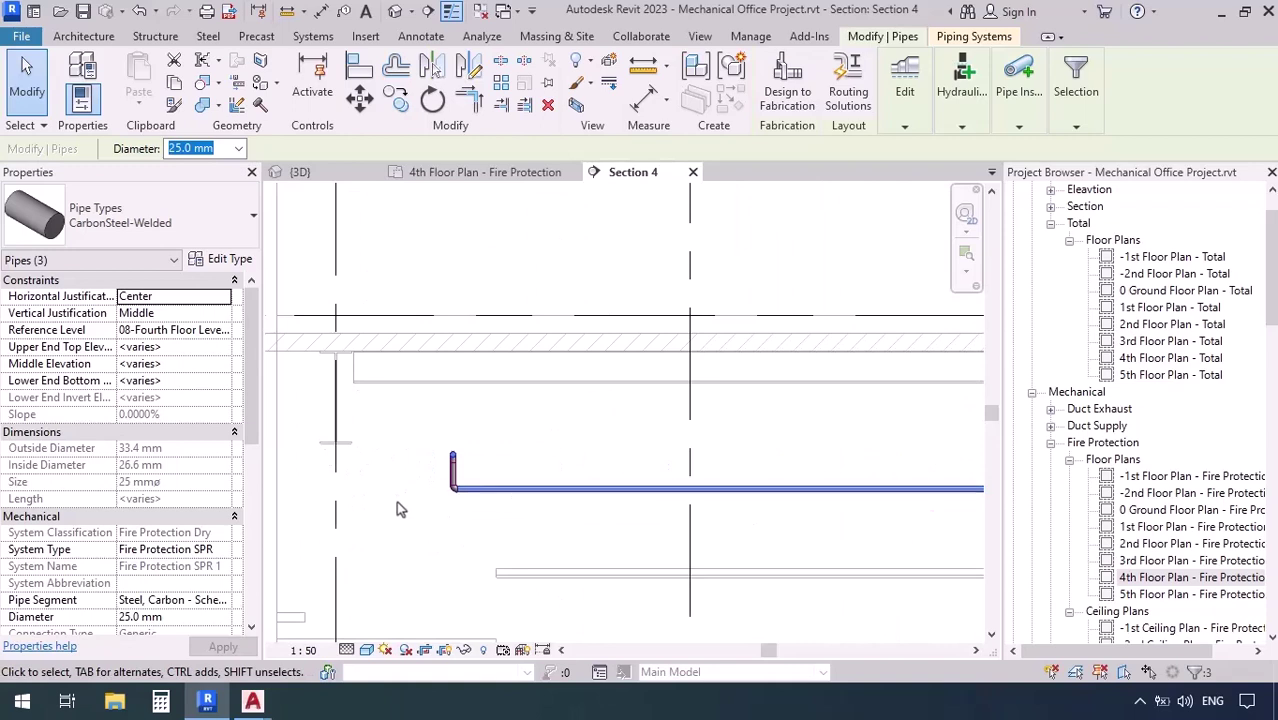
scroll(408, 444, down, 3)
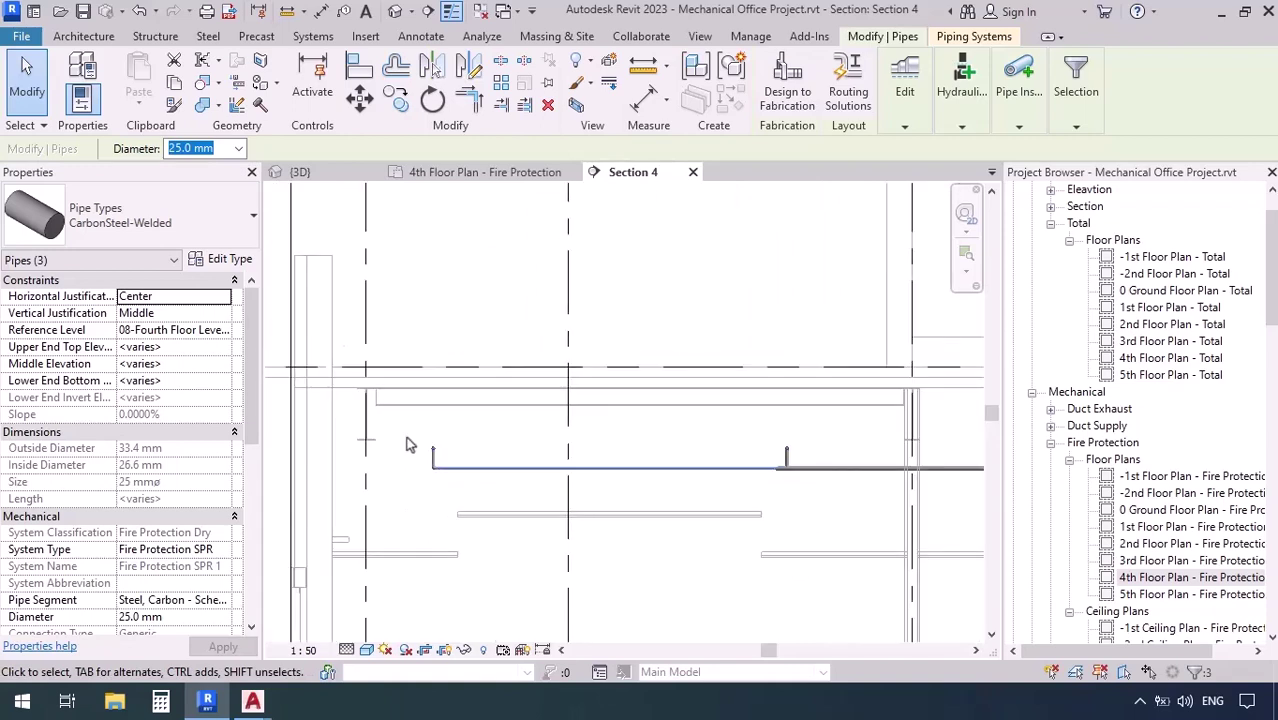
In the front 3D view, raise the three selected pipes two increments so they sit just beneath the beam.
key(ctrl+Tab)
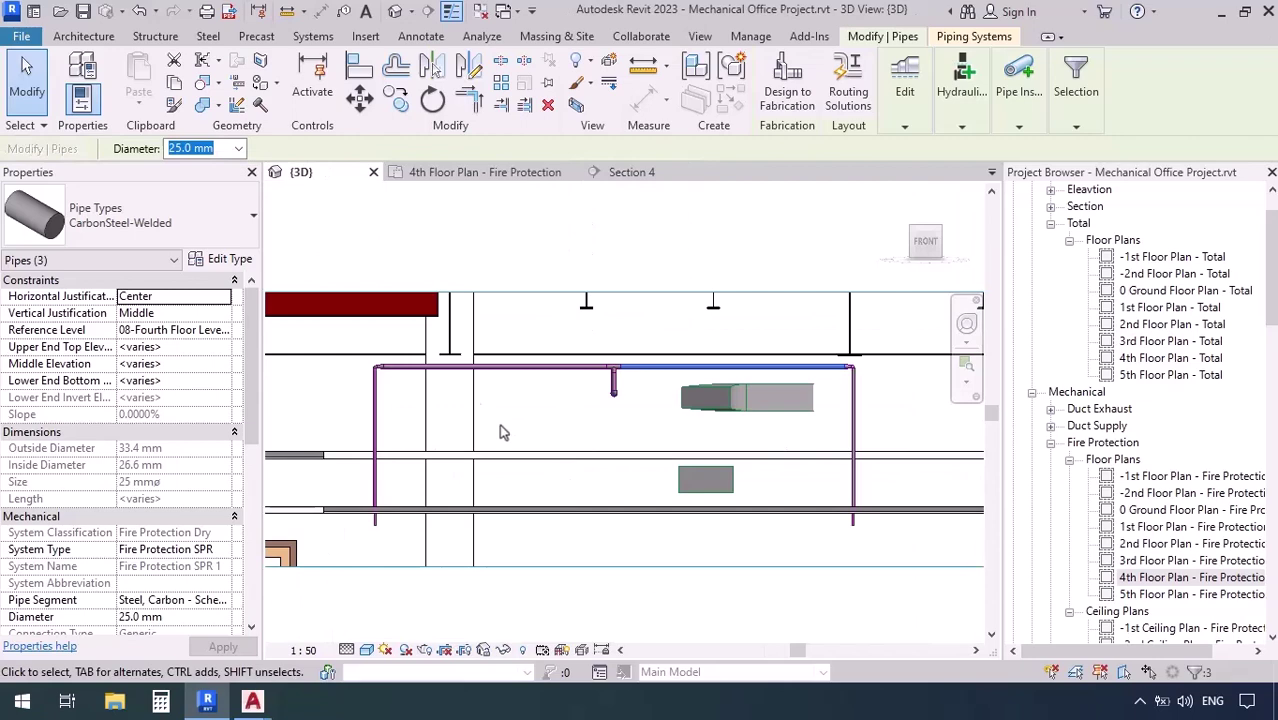
scroll(499, 424, down, 2)
scroll(600, 500, up, 2)
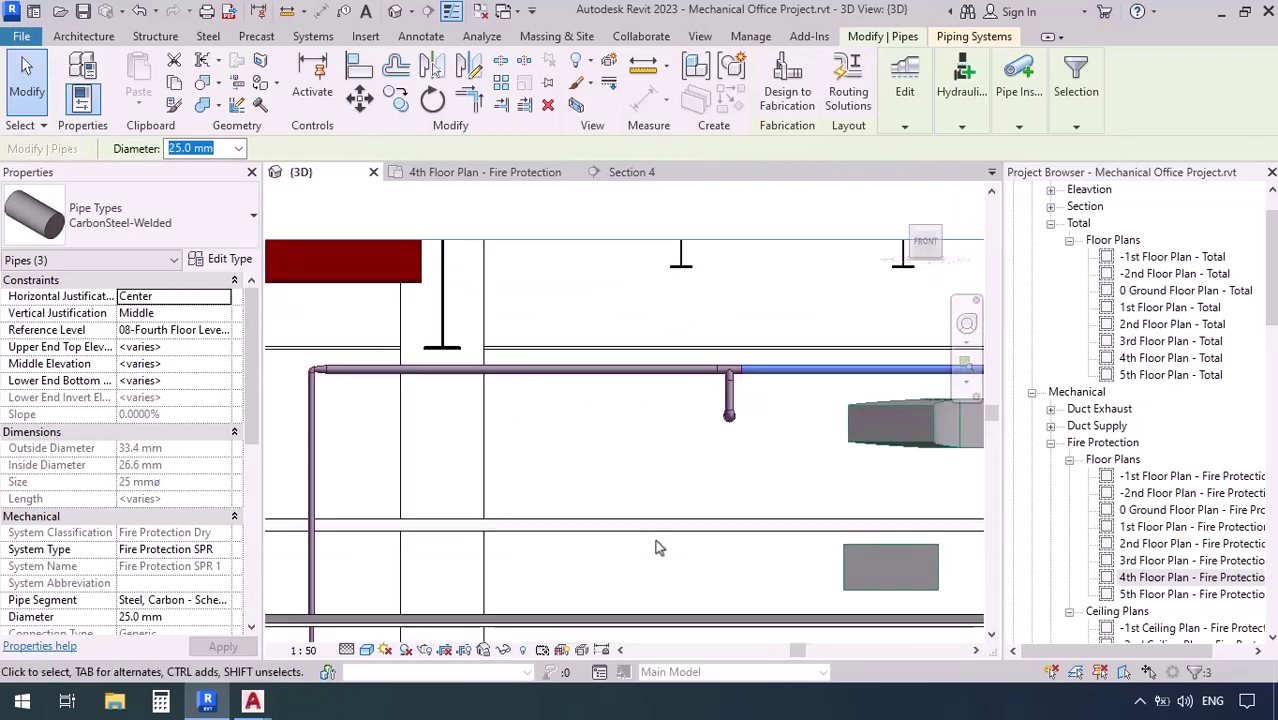
key(Up)
key(Up)
scroll(659, 548, down, 2)
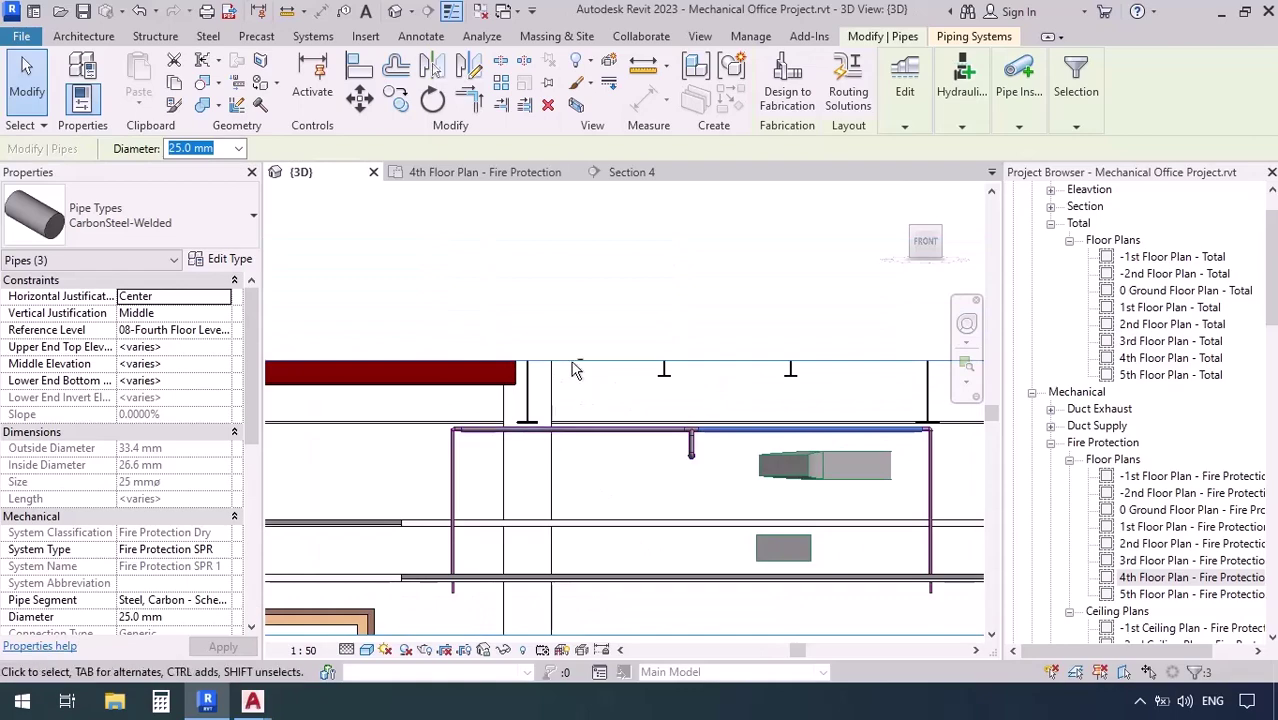
Check the selected pipes against the fourth-floor fire protection plan and against the surrounding beams in 3D.
key(ctrl+Tab)
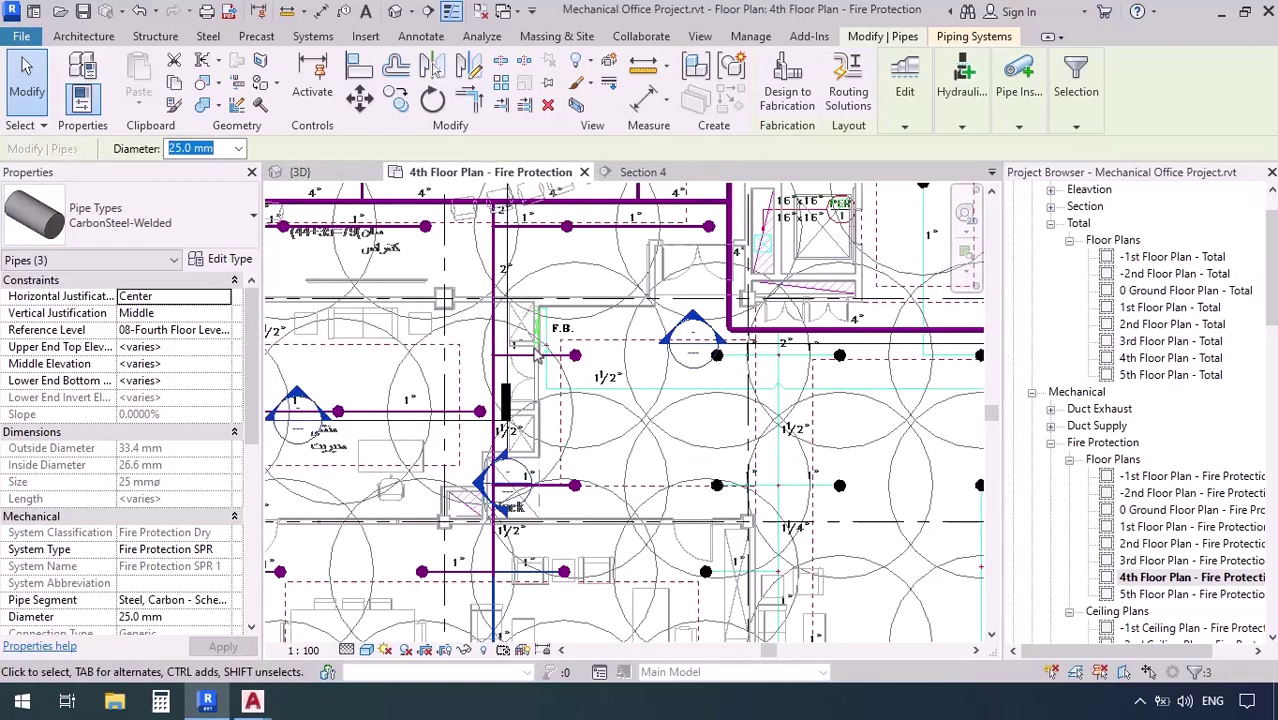
middle_drag(543, 637, 623, 487)
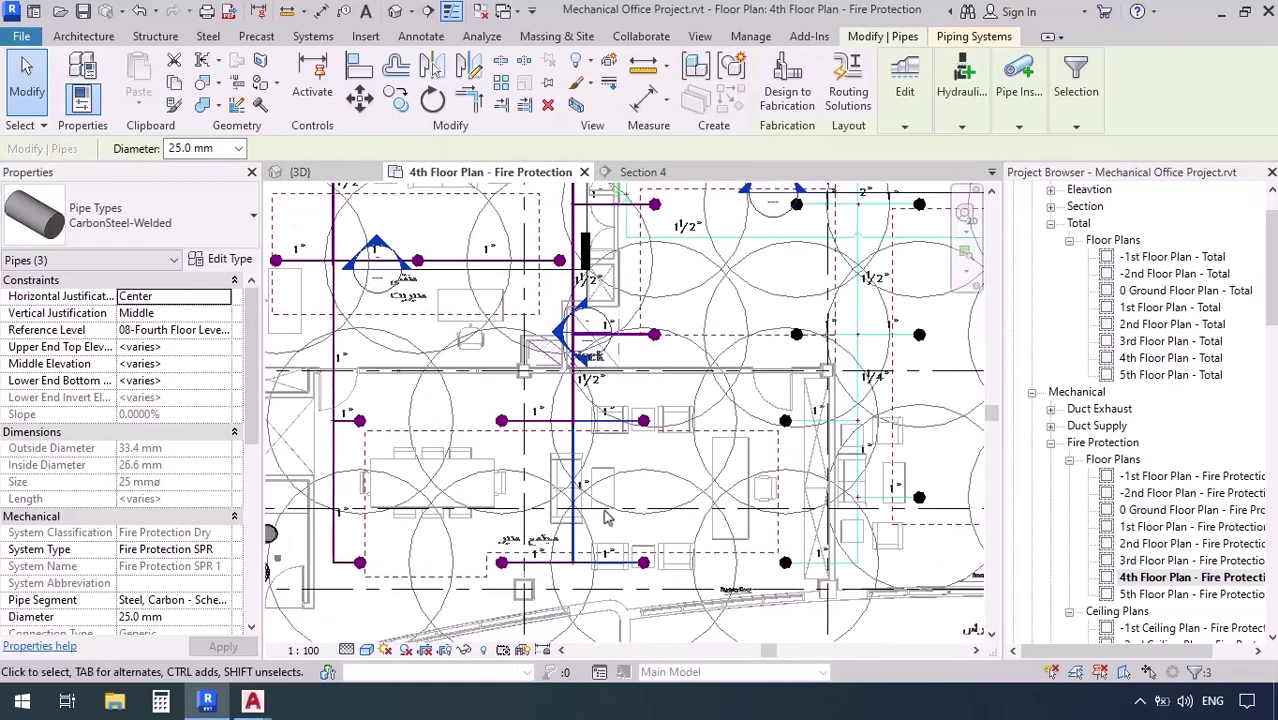
key(ctrl+shift+Tab)
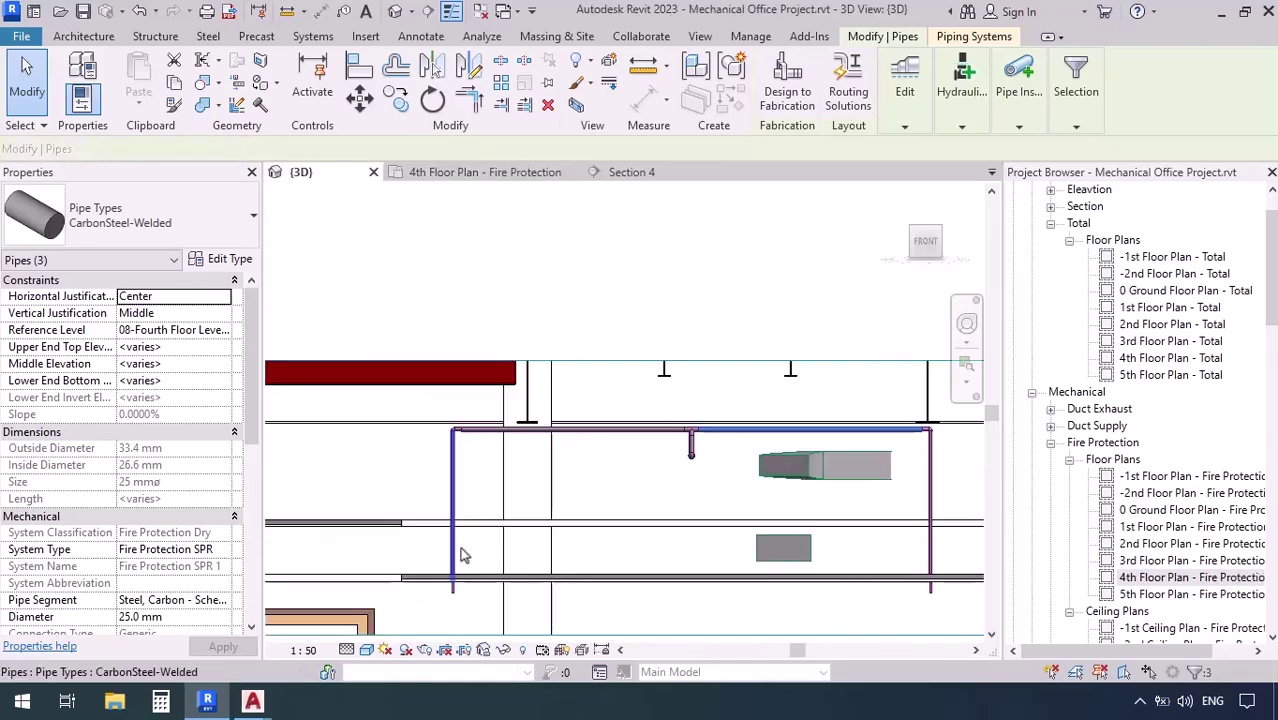
scroll(462, 553, down, 3)
shift+middle_drag(580, 482, 500, 450)
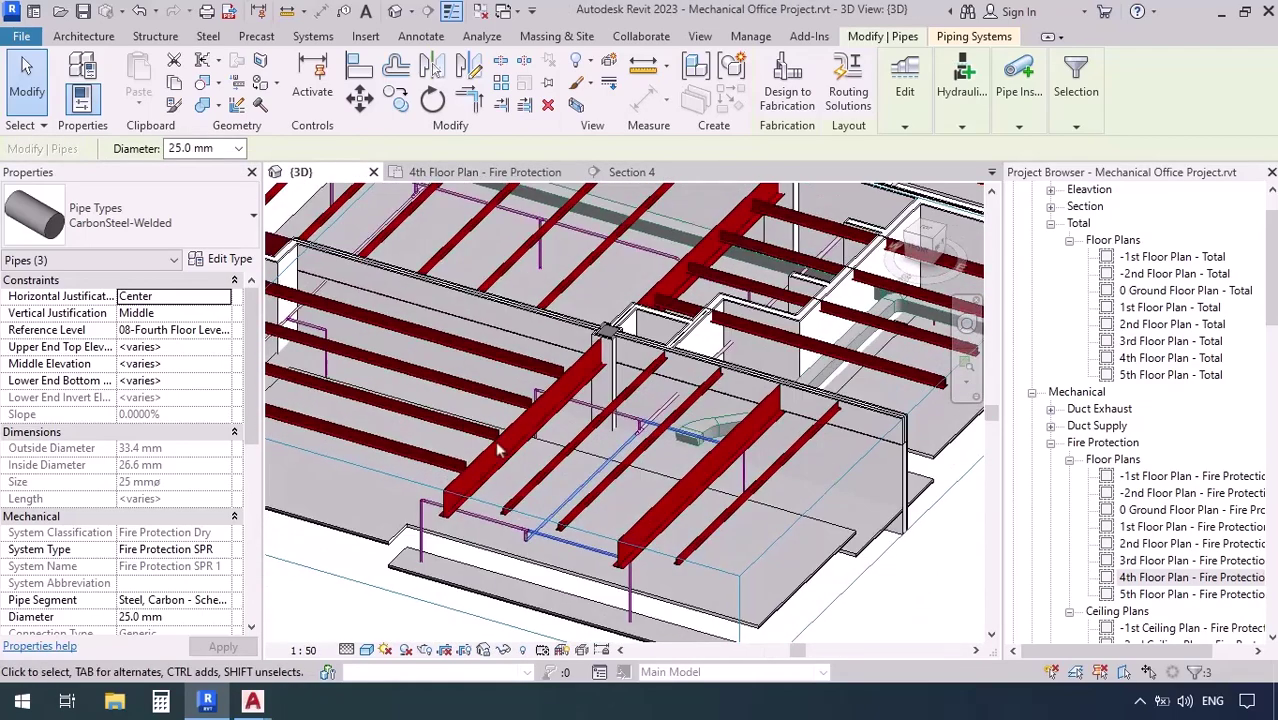
shift+middle_drag(652, 382, 658, 462)
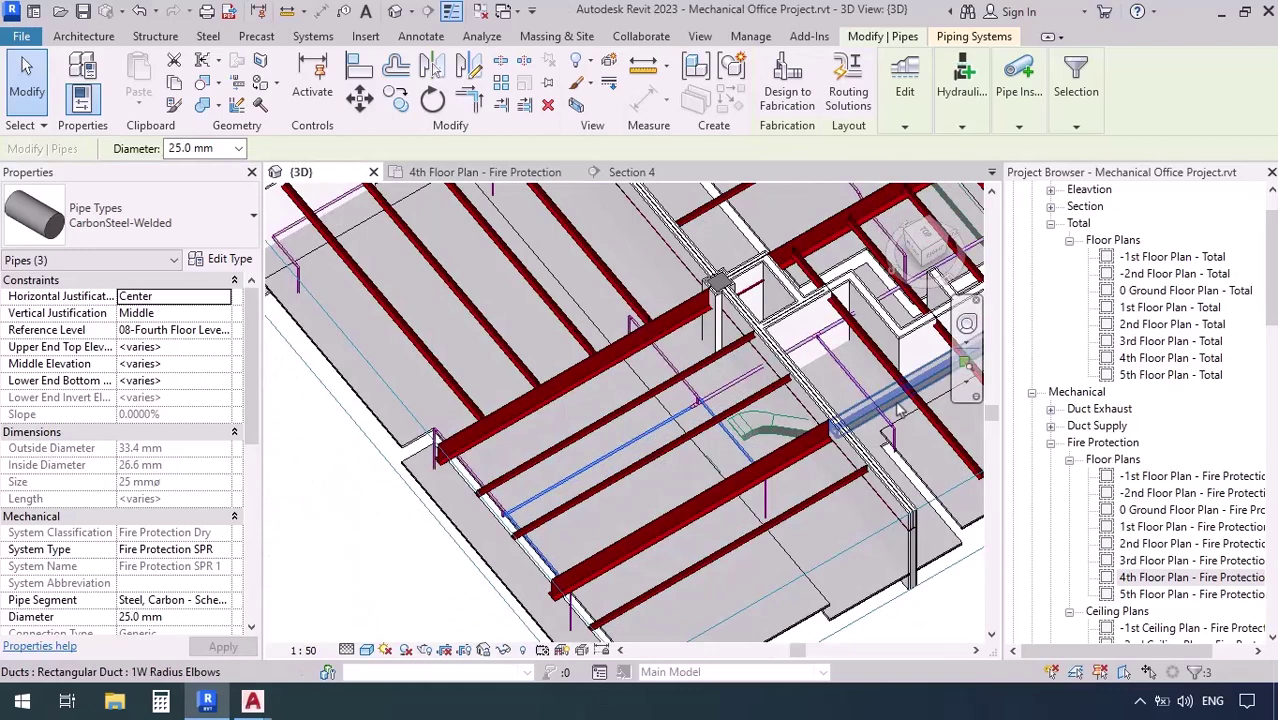
Trace the adjusted branch in 3D past the walls, beams and duct up to the main pipe.
middle_drag(904, 414, 790, 539)
scroll(646, 514, up, 3)
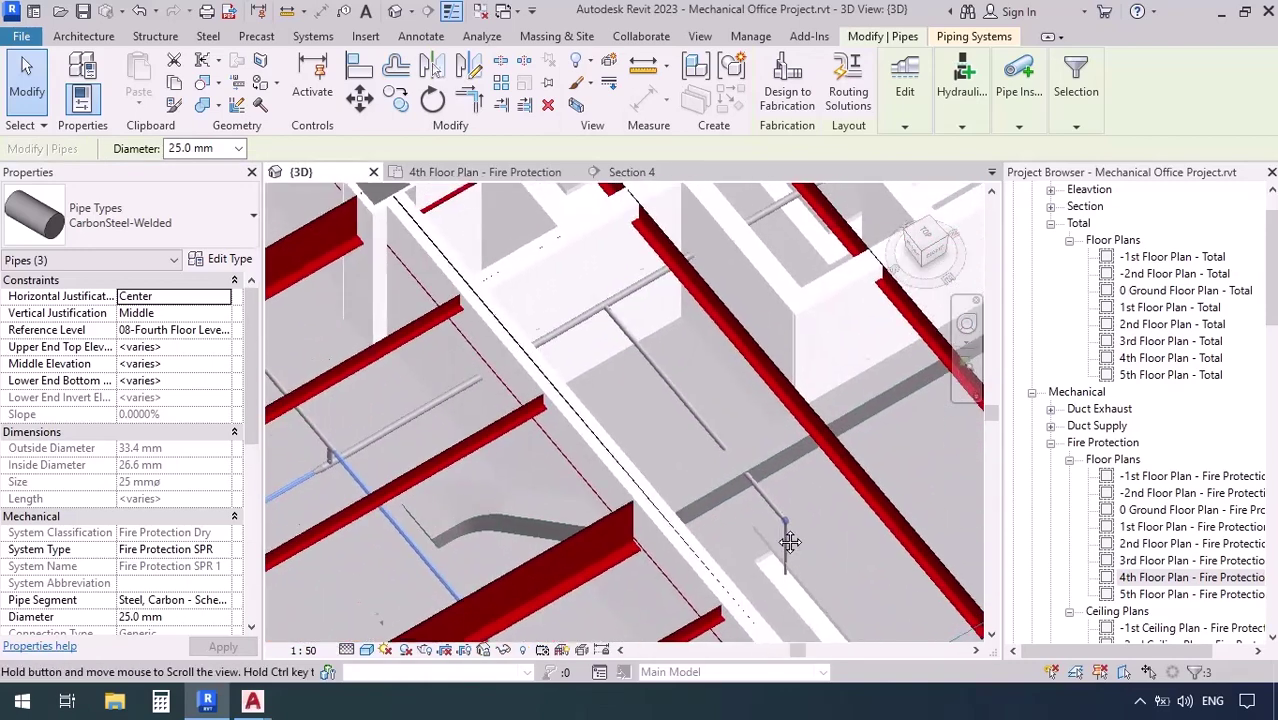
scroll(584, 466, down, 2)
middle_drag(827, 373, 607, 428)
scroll(628, 252, up, 3)
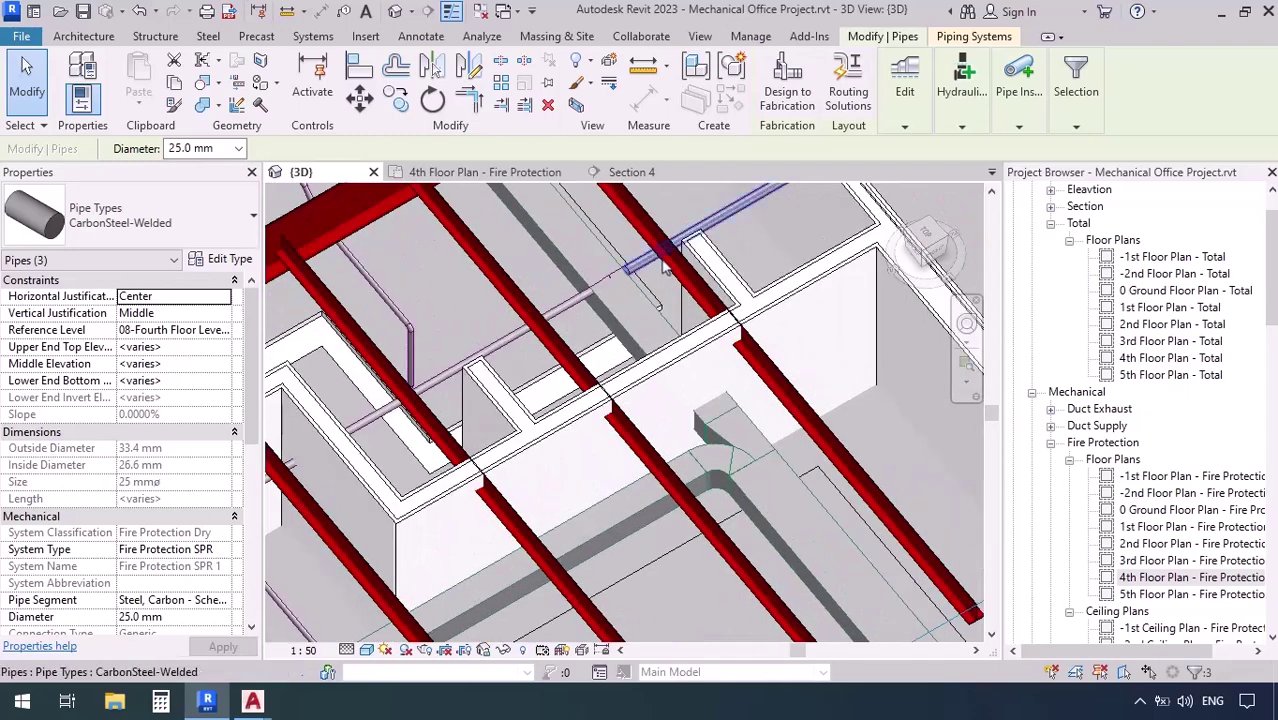
scroll(630, 278, down, 4)
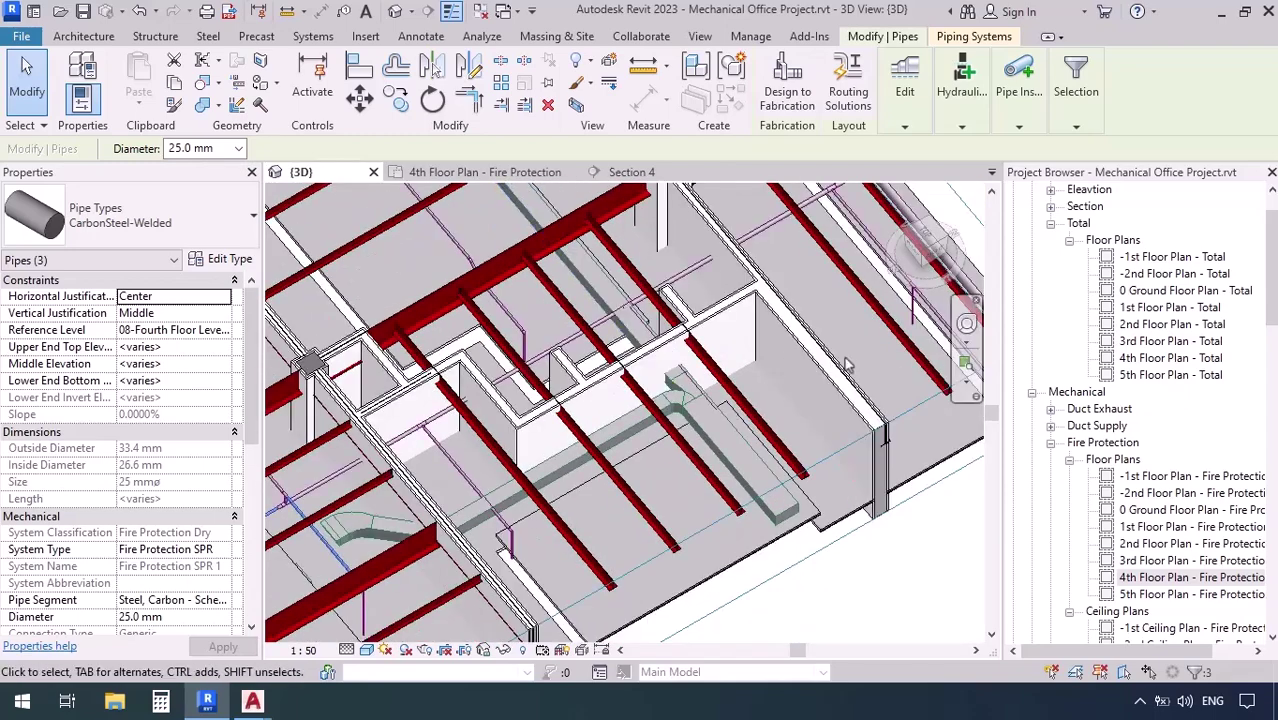
middle_drag(785, 297, 696, 363)
scroll(705, 352, up, 3)
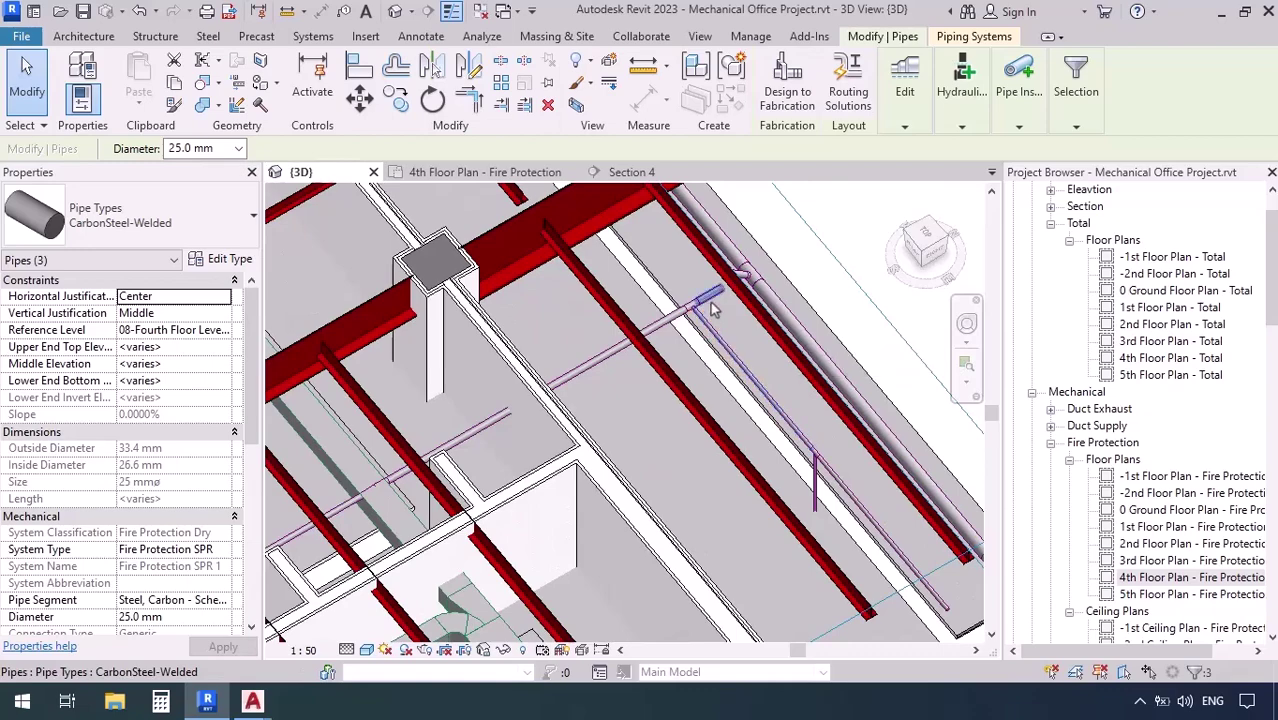
Select the short 50 mm pipe beside the main pipe to check its elevation, and review the branch's far end.
click(714, 310)
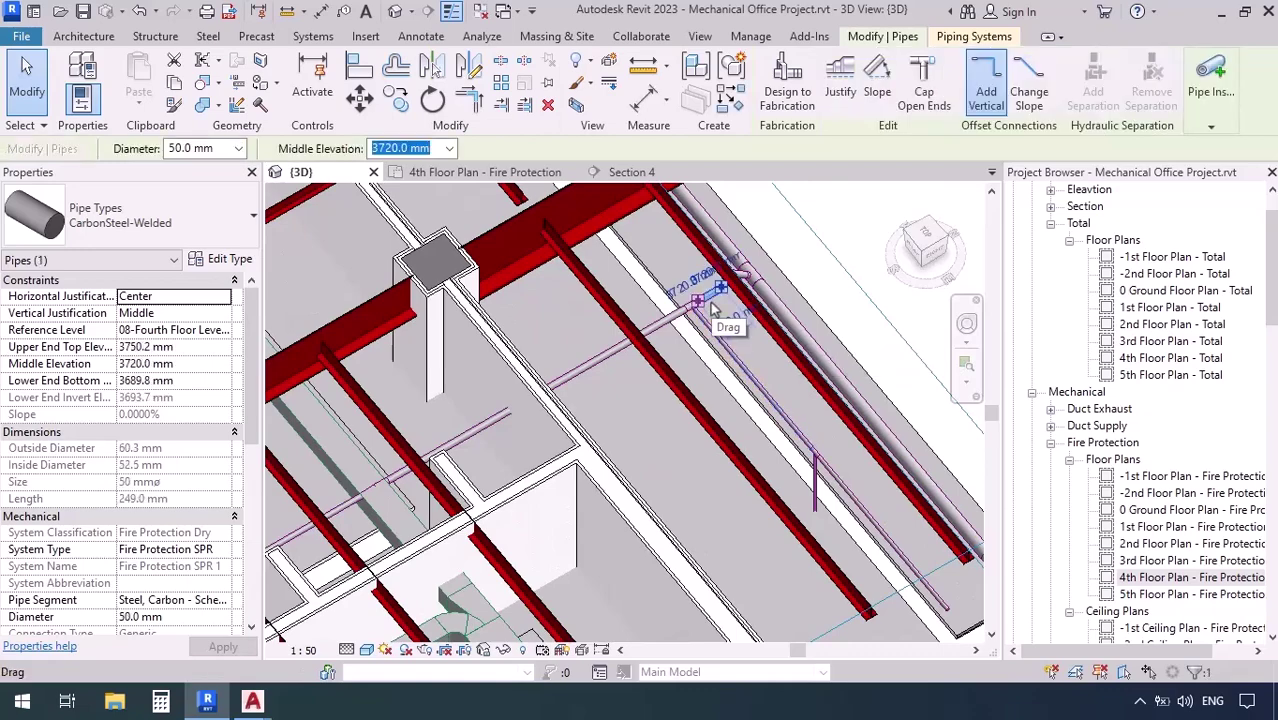
scroll(779, 280, down, 5)
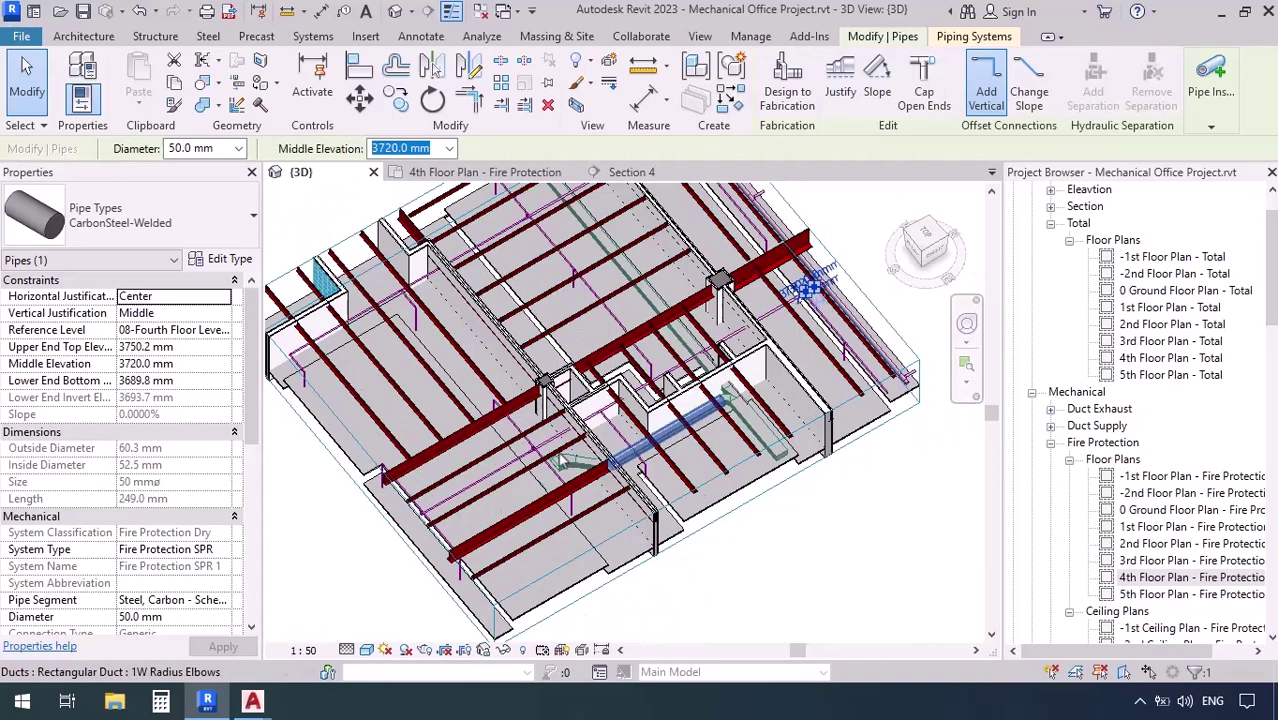
scroll(512, 449, up, 5)
scroll(511, 442, up, 1)
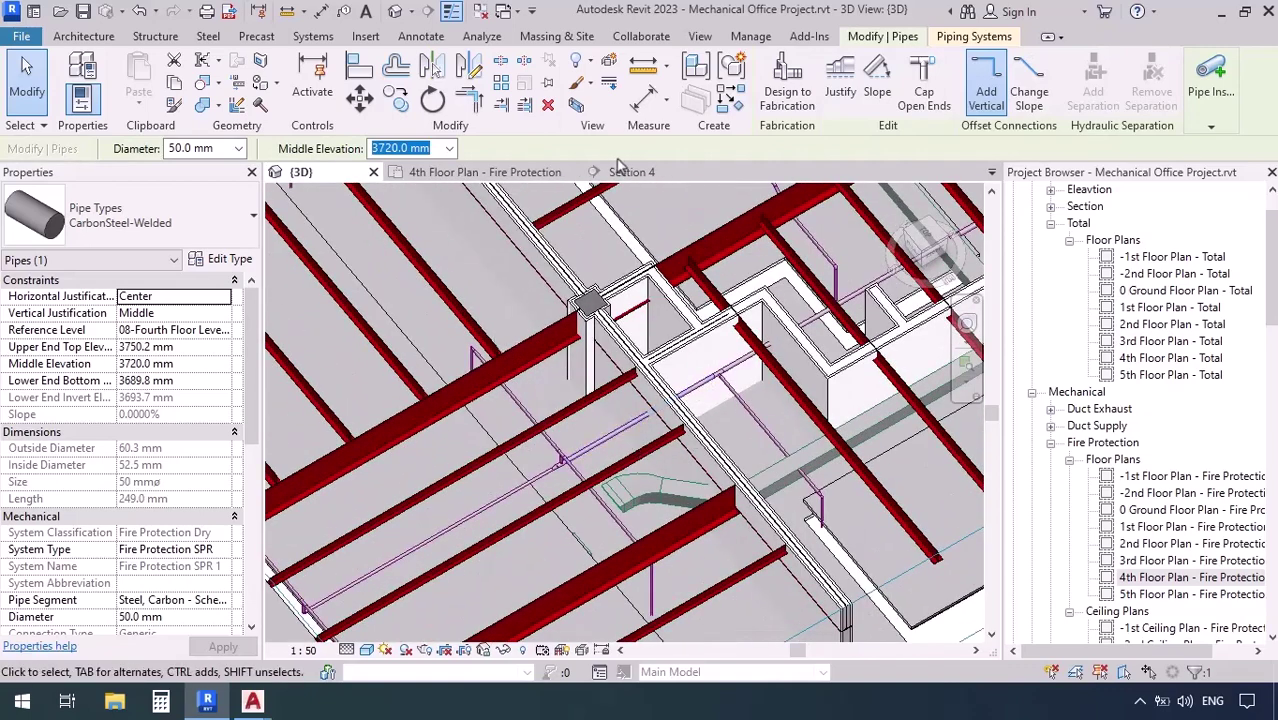
Return to Section 4 and inspect the lowered branch and its sprinkler risers relative to the beams above.
scroll(681, 447, down, 2)
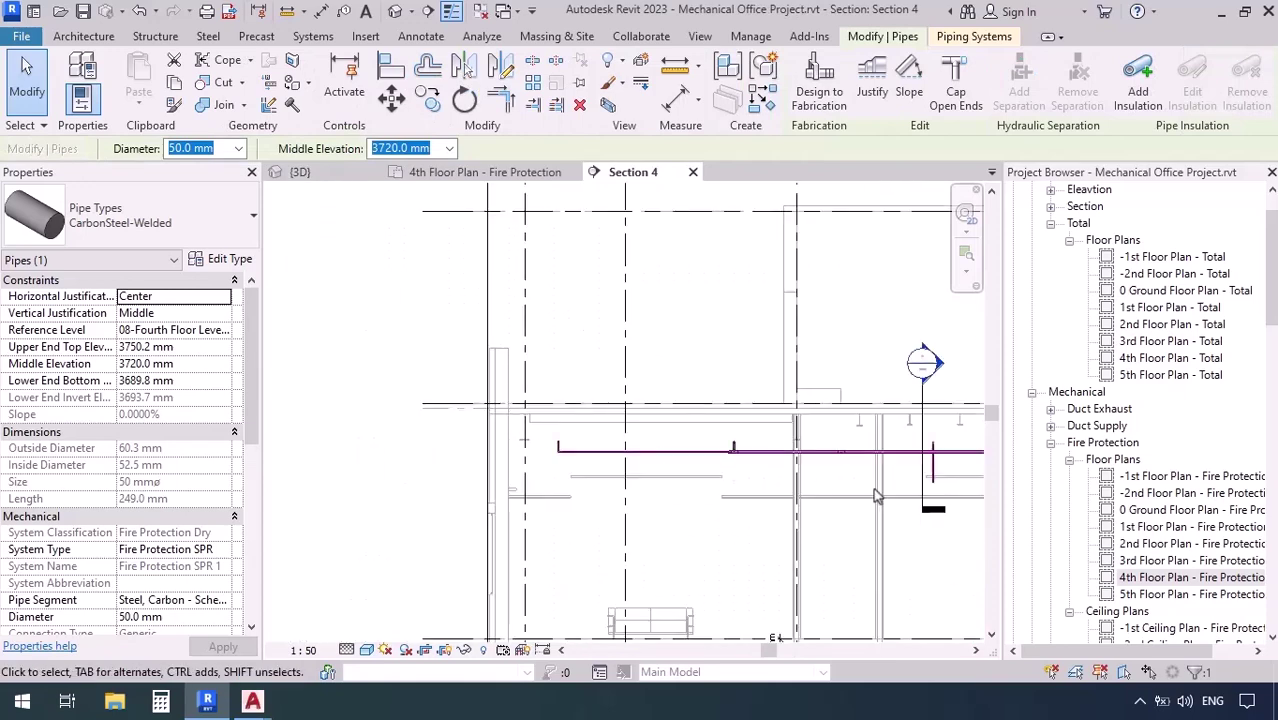
middle_drag(862, 477, 719, 488)
scroll(717, 485, up, 2)
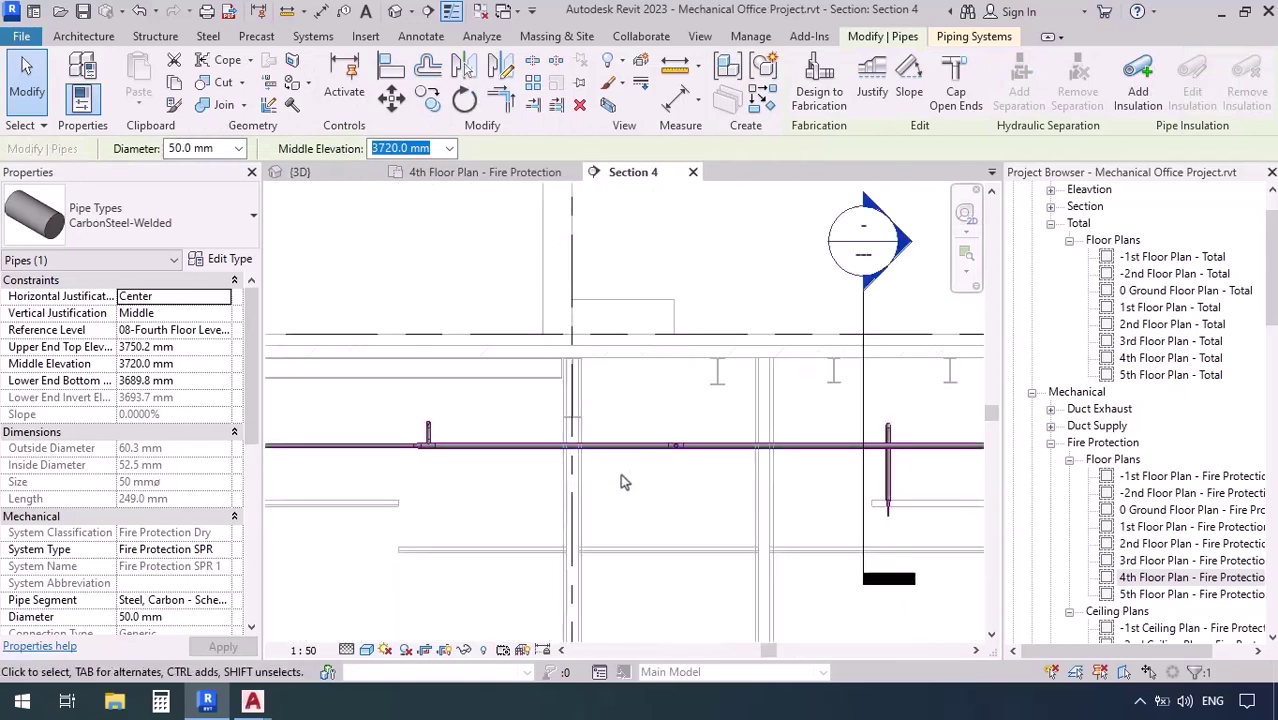
scroll(620, 473, down, 3)
scroll(620, 482, down, 1)
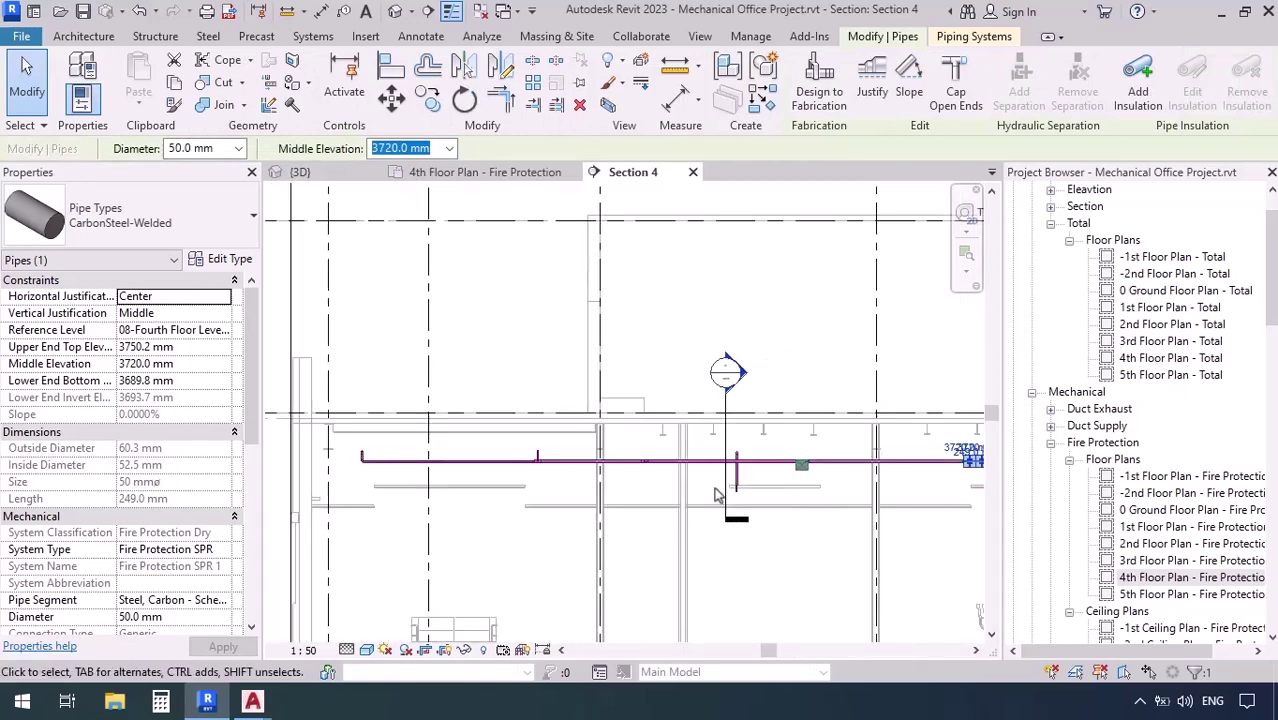
scroll(620, 478, up, 4)
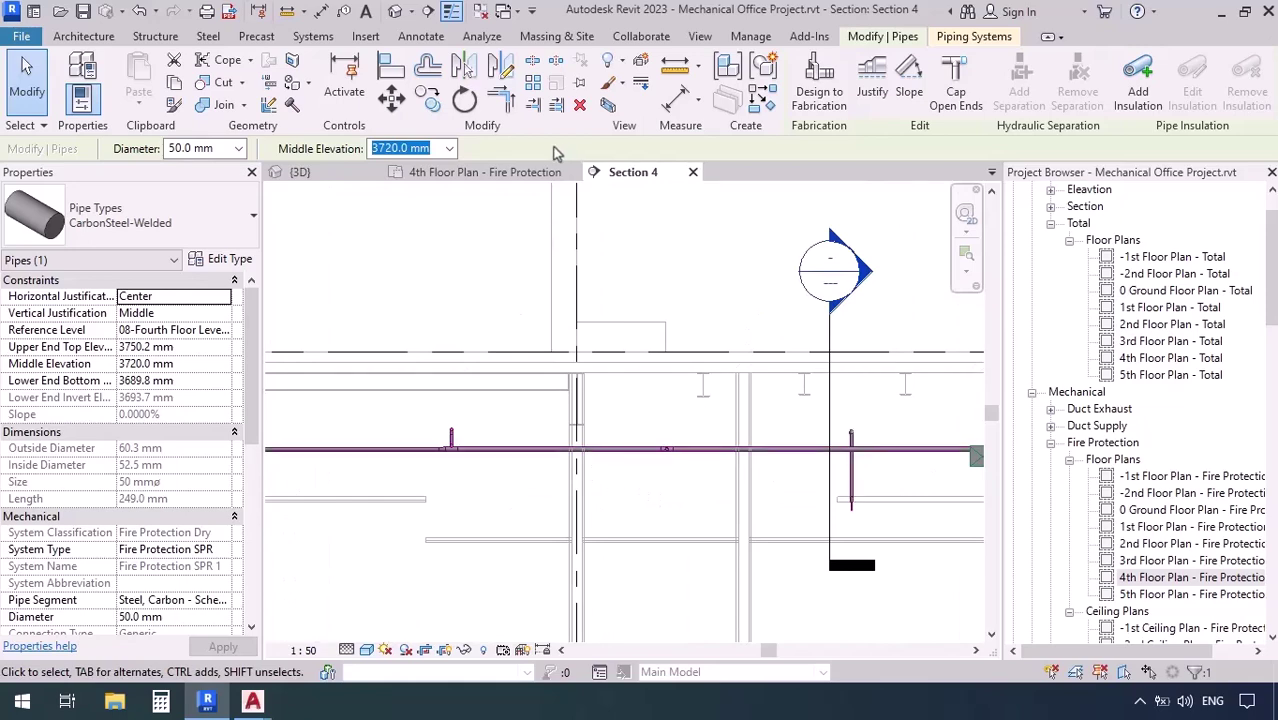
Split the branch pipe in Section 4 beside the grid line with its inner segment deleted, and remove the leftover fitting in the gap.
click(535, 64)
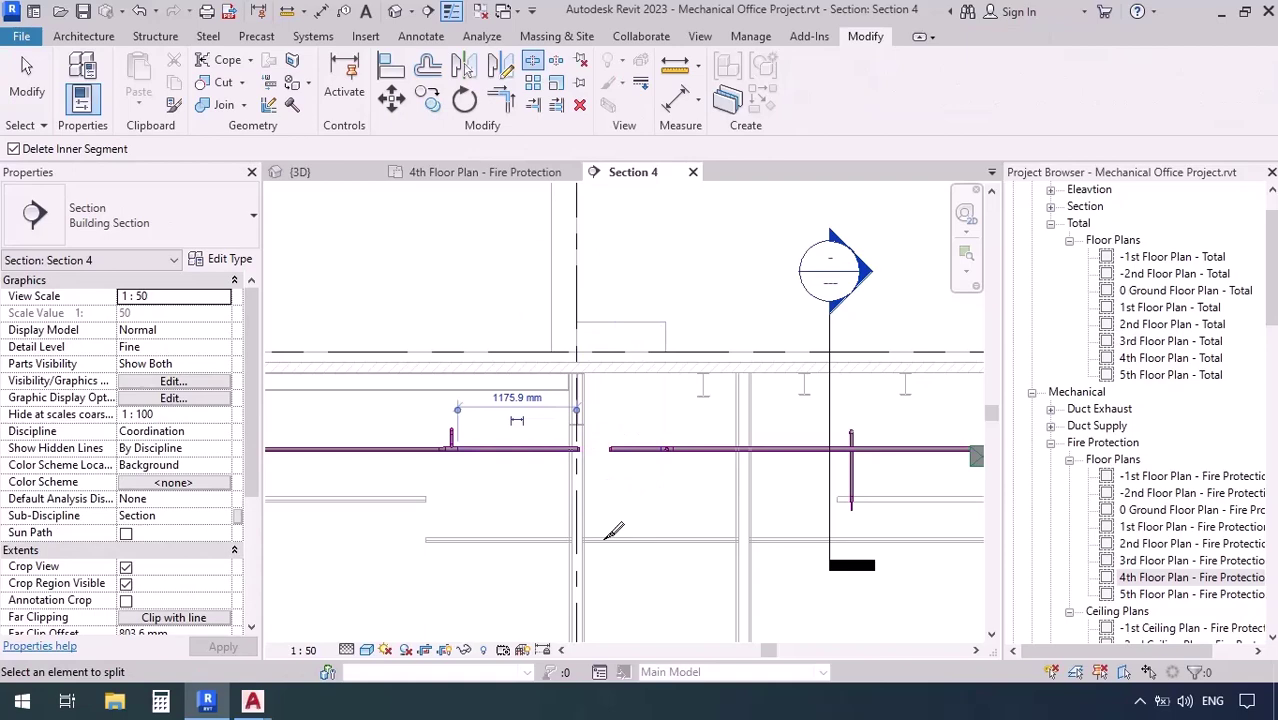
click(590, 450)
key(Escape)
scroll(557, 430, up, 3)
drag(453, 472, 676, 356)
key(Delete)
Set the middle elevation of the 40 mm pipe beyond the gap to 3900 mm and check the raised run along the section.
click(661, 399)
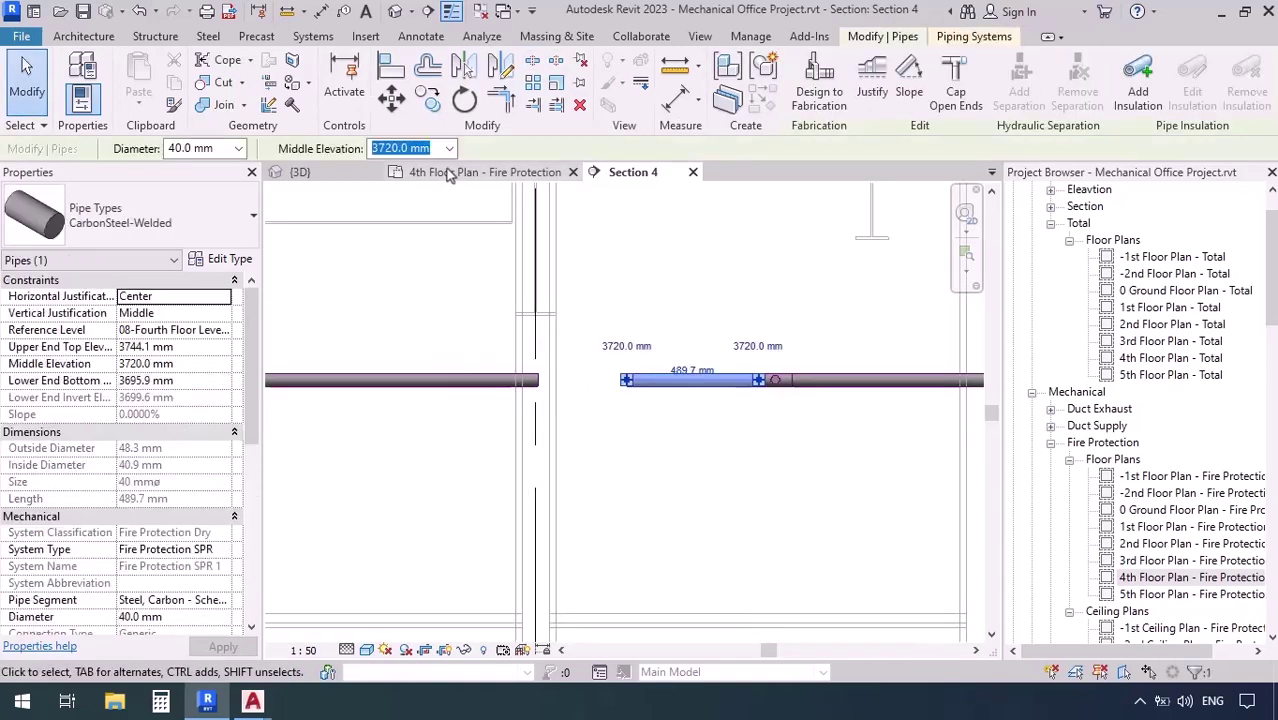
click(415, 148)
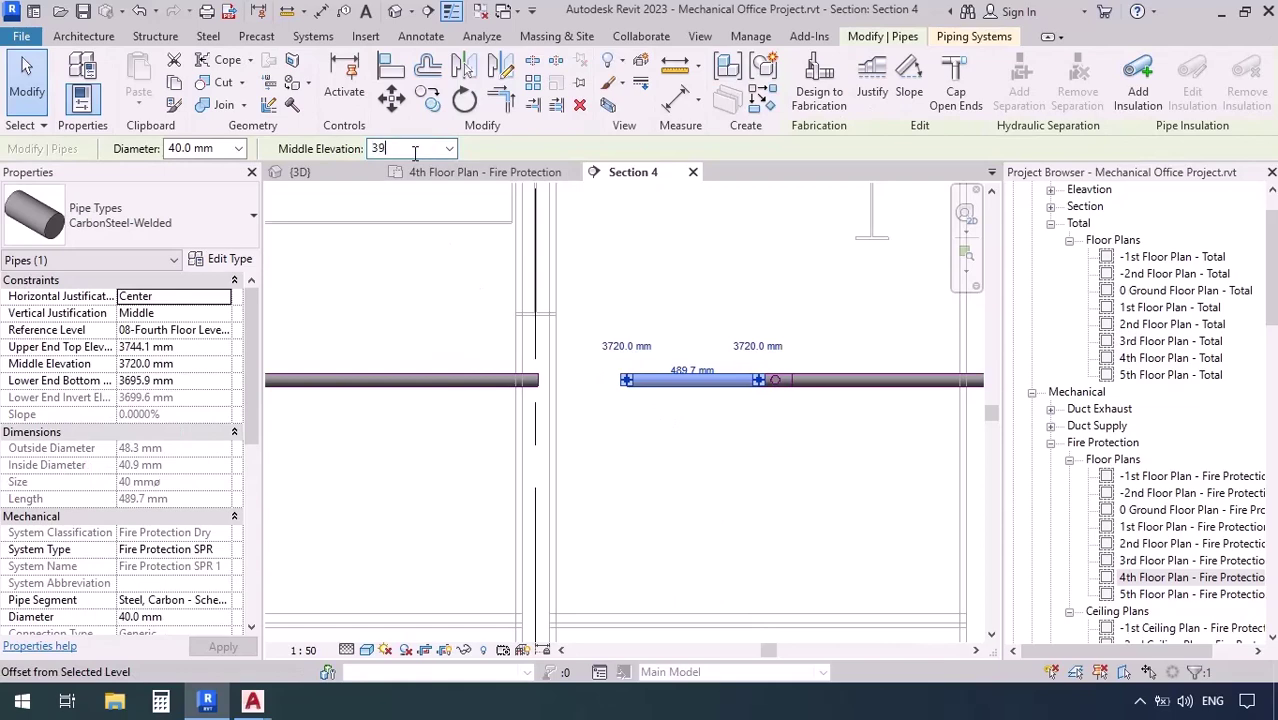
text(3900.0 mm)
key(Return)
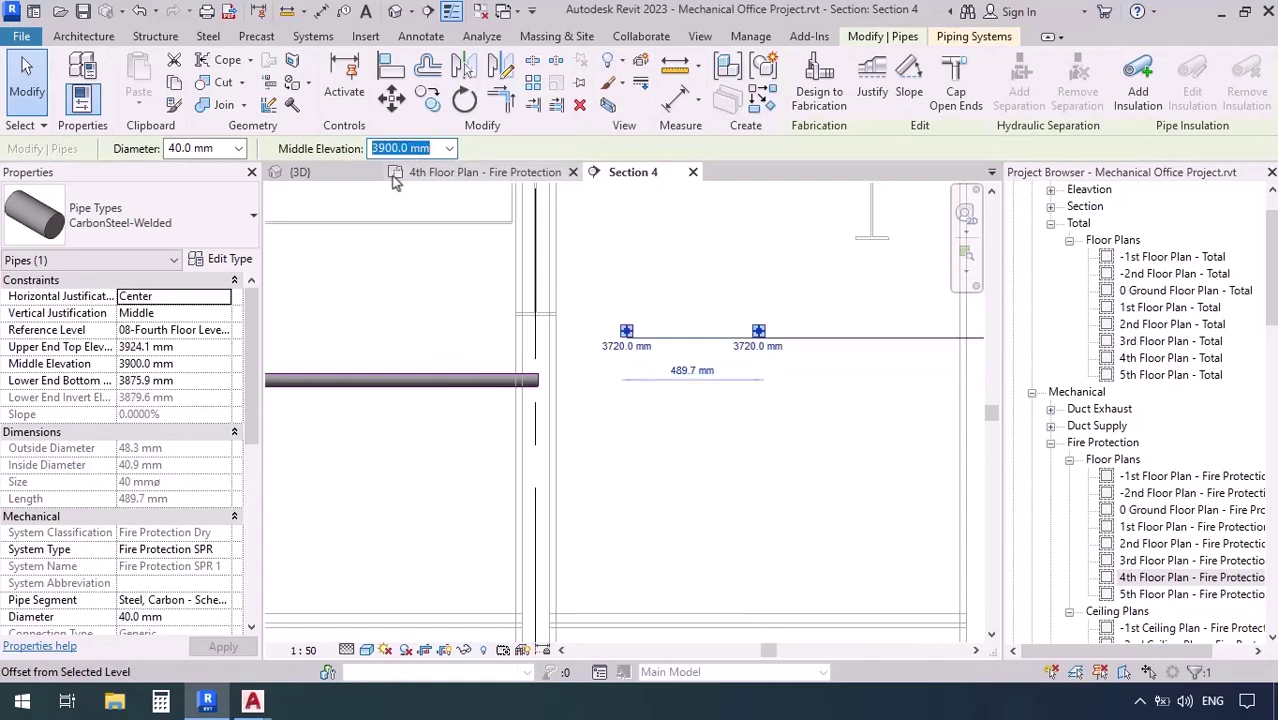
scroll(782, 370, down, 5)
middle_drag(778, 365, 513, 357)
middle_drag(412, 393, 877, 393)
scroll(640, 340, up, 5)
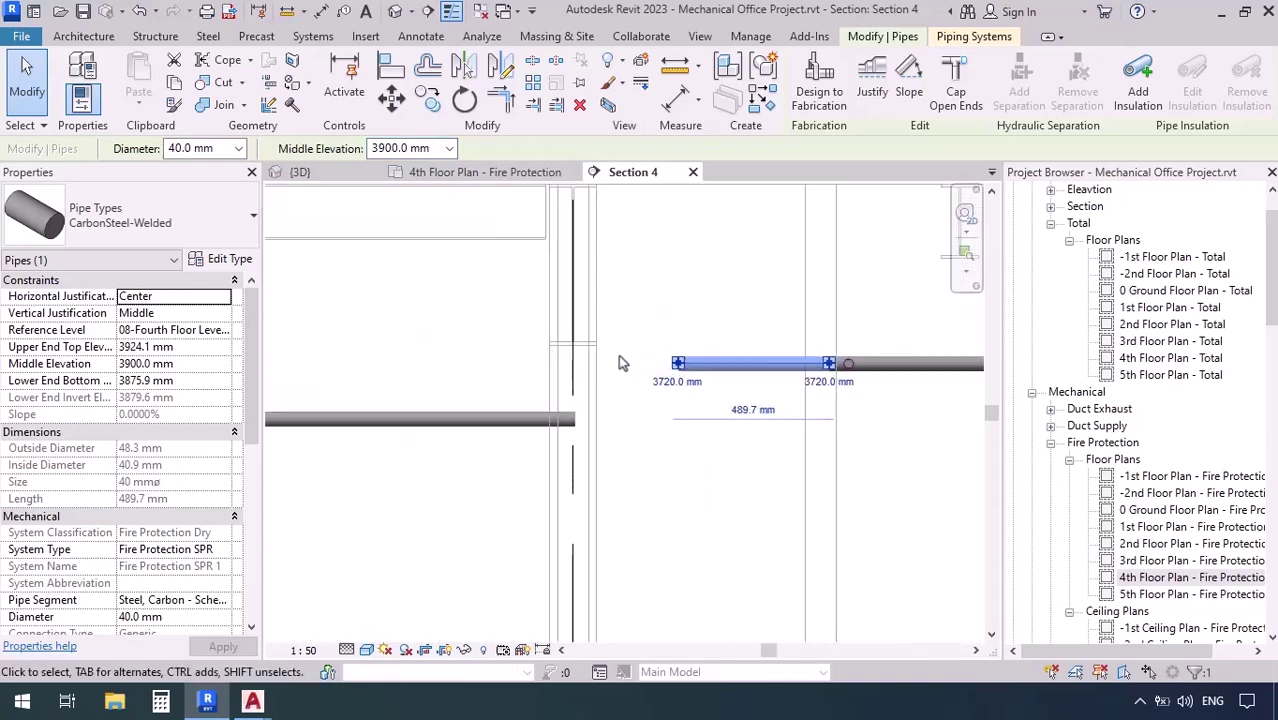
Draw a diagonal 40 mm pipe from the raised pipe's open end down to 3720 mm and join it to the lower pipe.
click(710, 407)
click(740, 392)
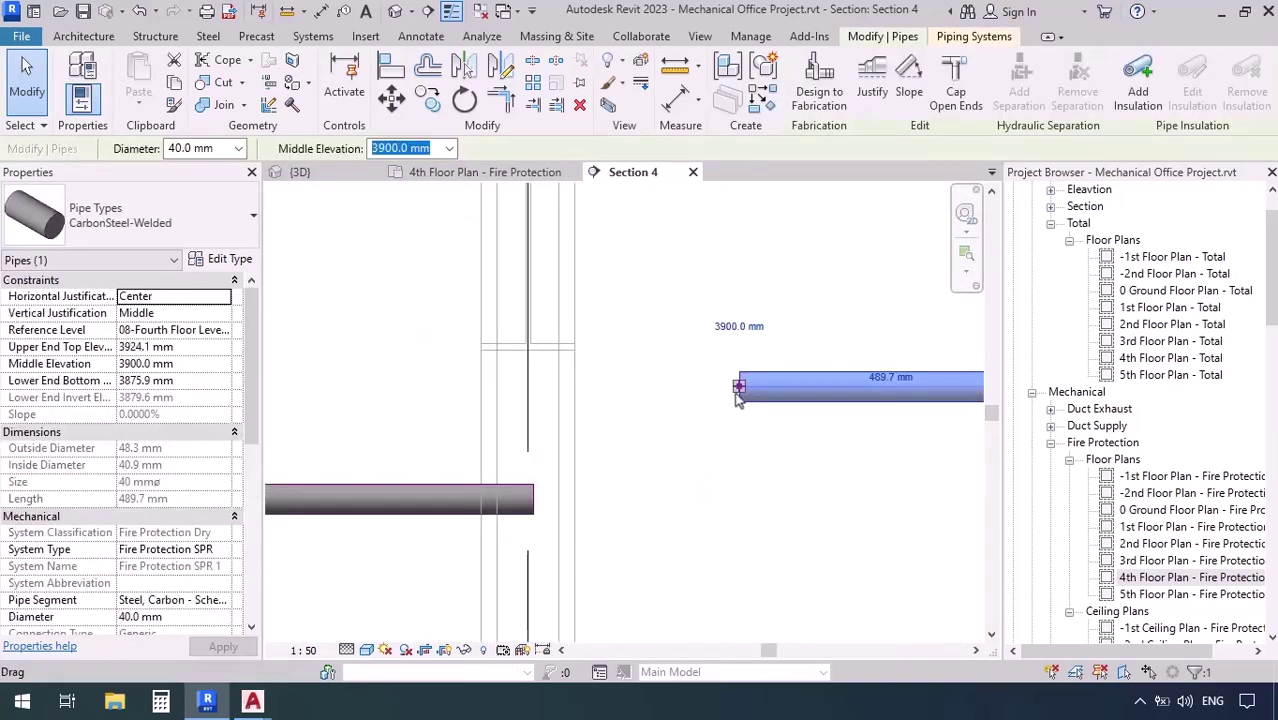
right_click(738, 390)
key(Escape)
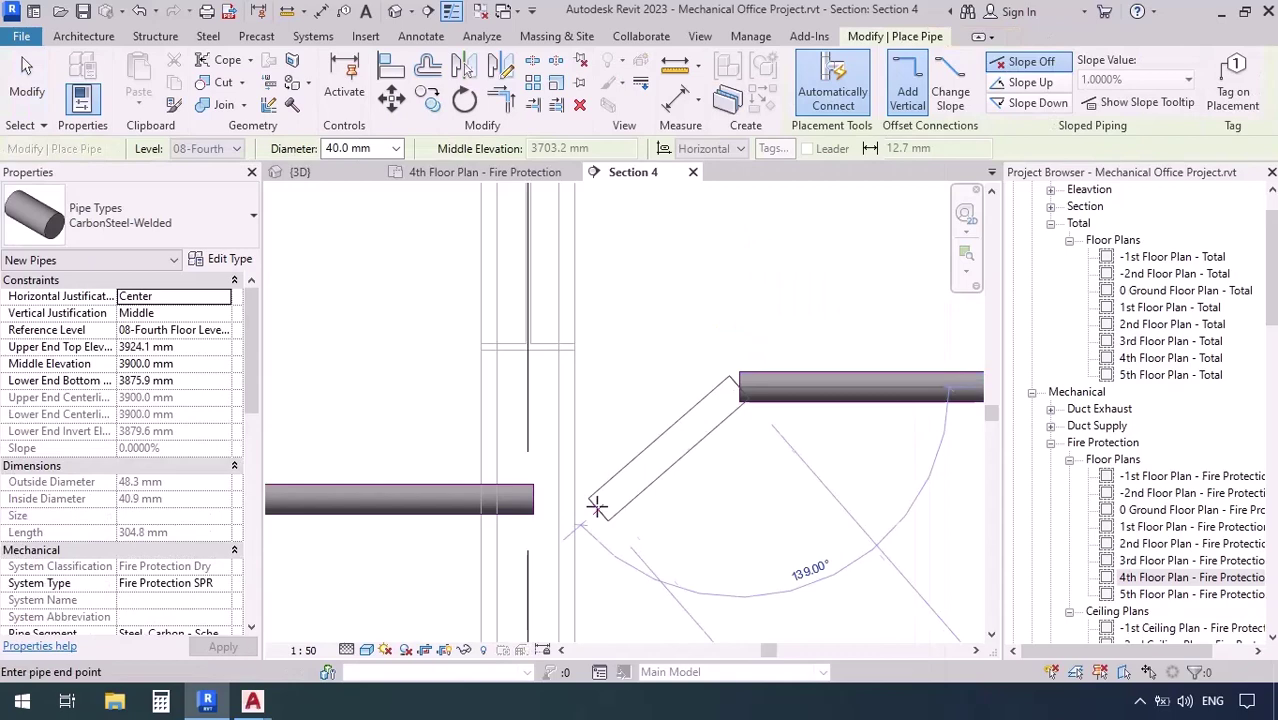
click(627, 500)
click(626, 503)
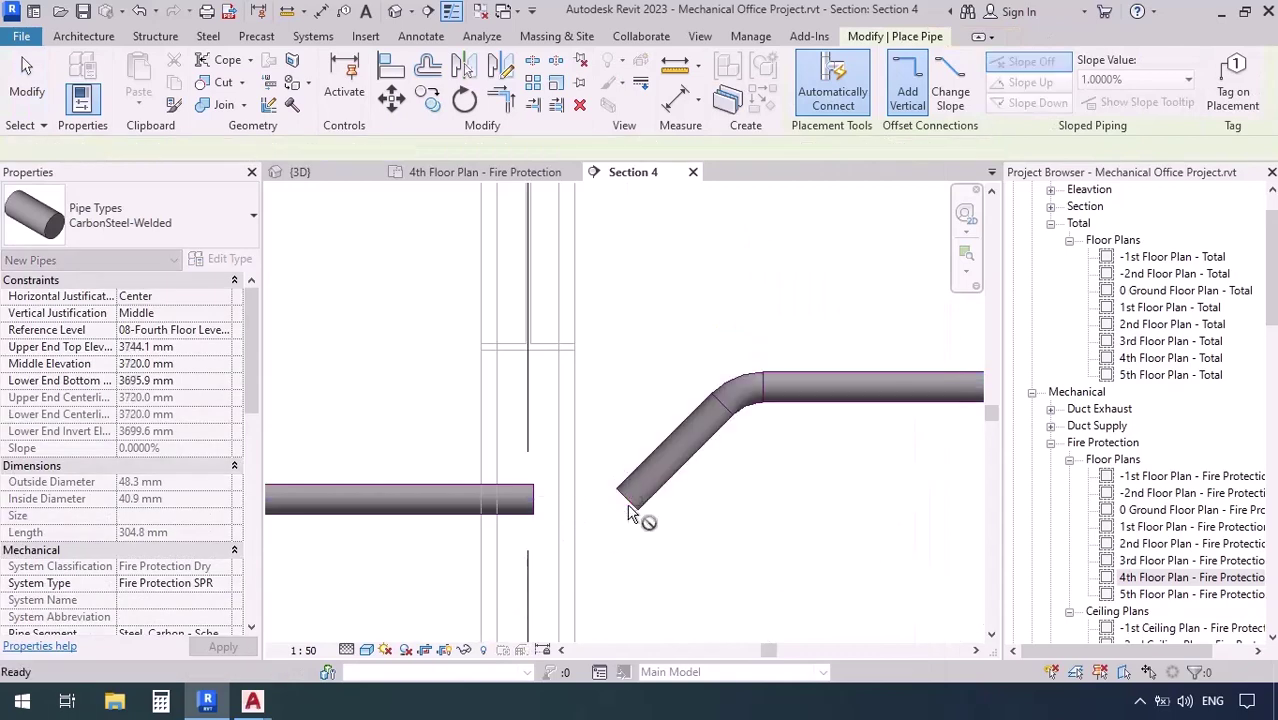
key(Escape)
key(Escape)
scroll(348, 414, down, 5)
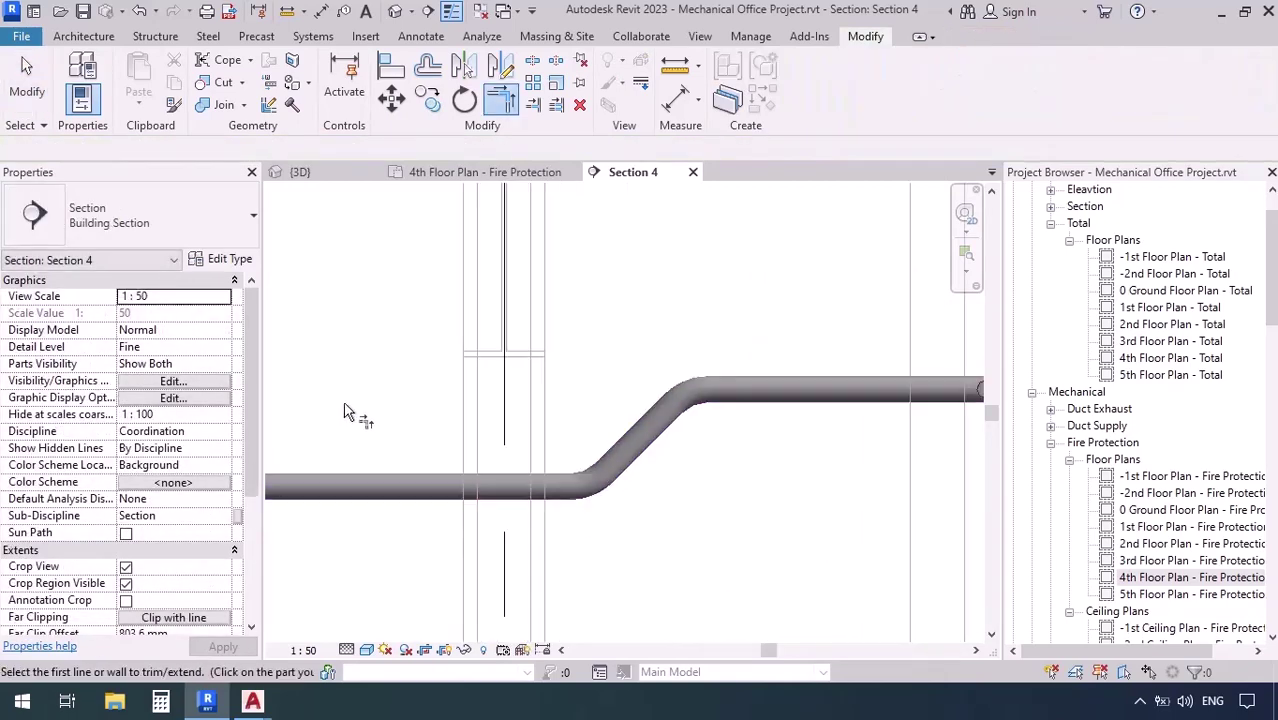
Trim the raised branch's far end to the short angled pipe so they meet at a corner.
scroll(716, 441, up, 3)
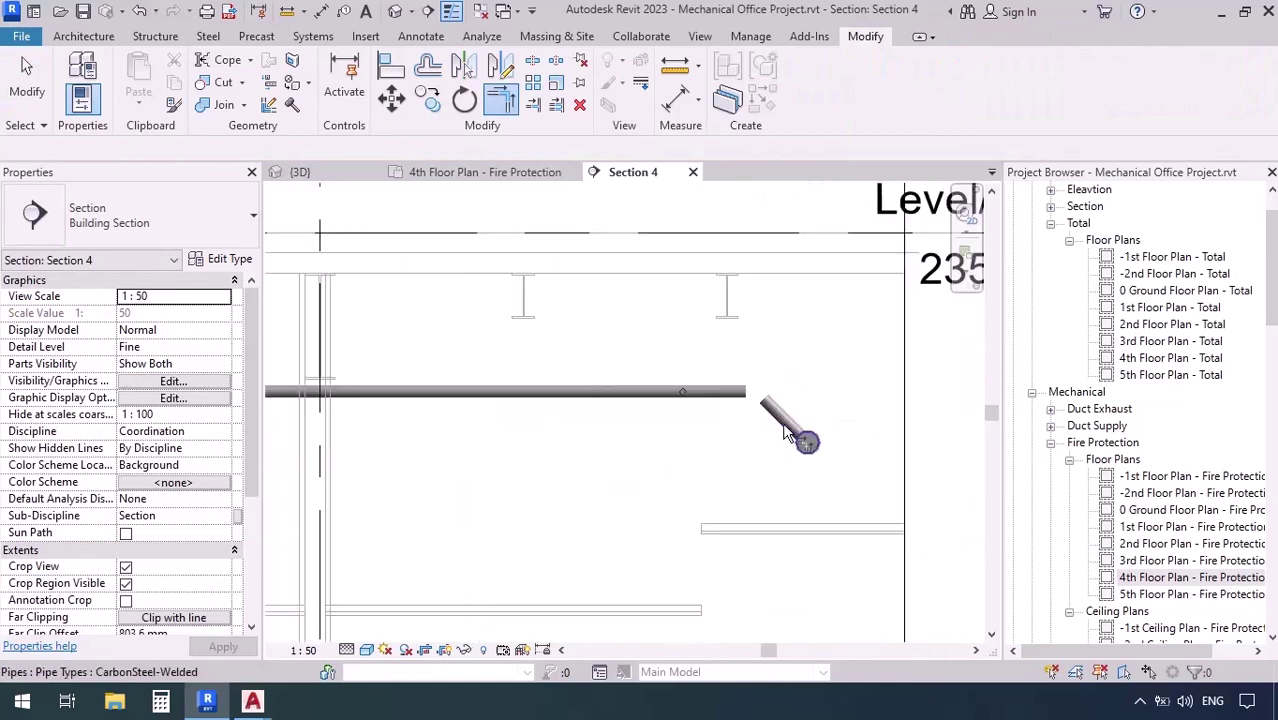
key(t)
key(r)
scroll(812, 388, down, 4)
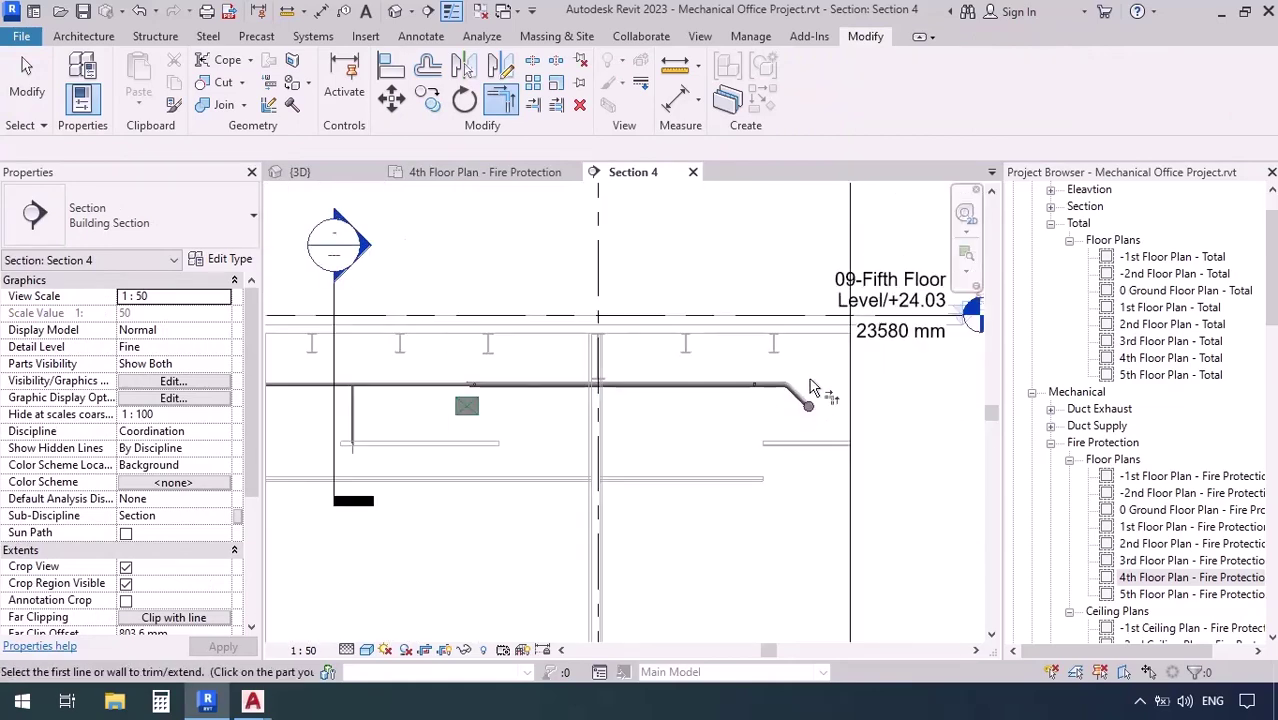
key(Escape)
key(Escape)
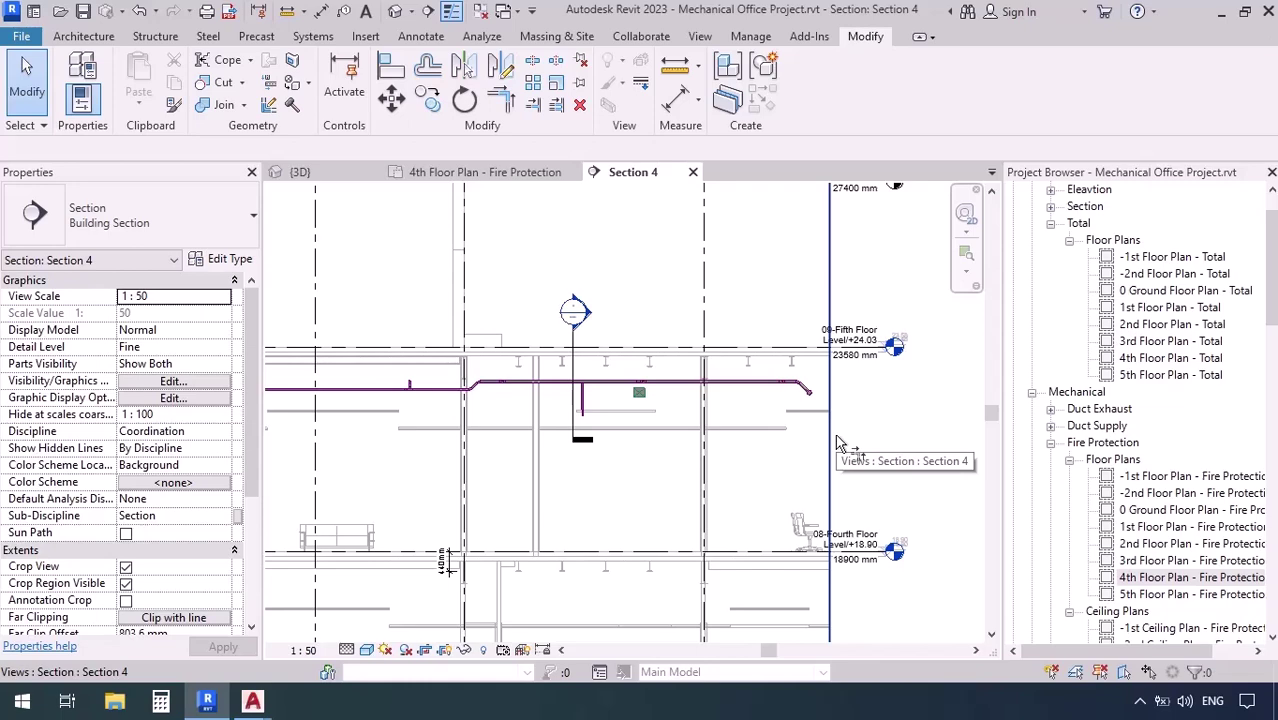
Move the Section 8 marker beside the 1" sprinkler branch below the 4" main, and inspect that branch in the section view.
click(485, 175)
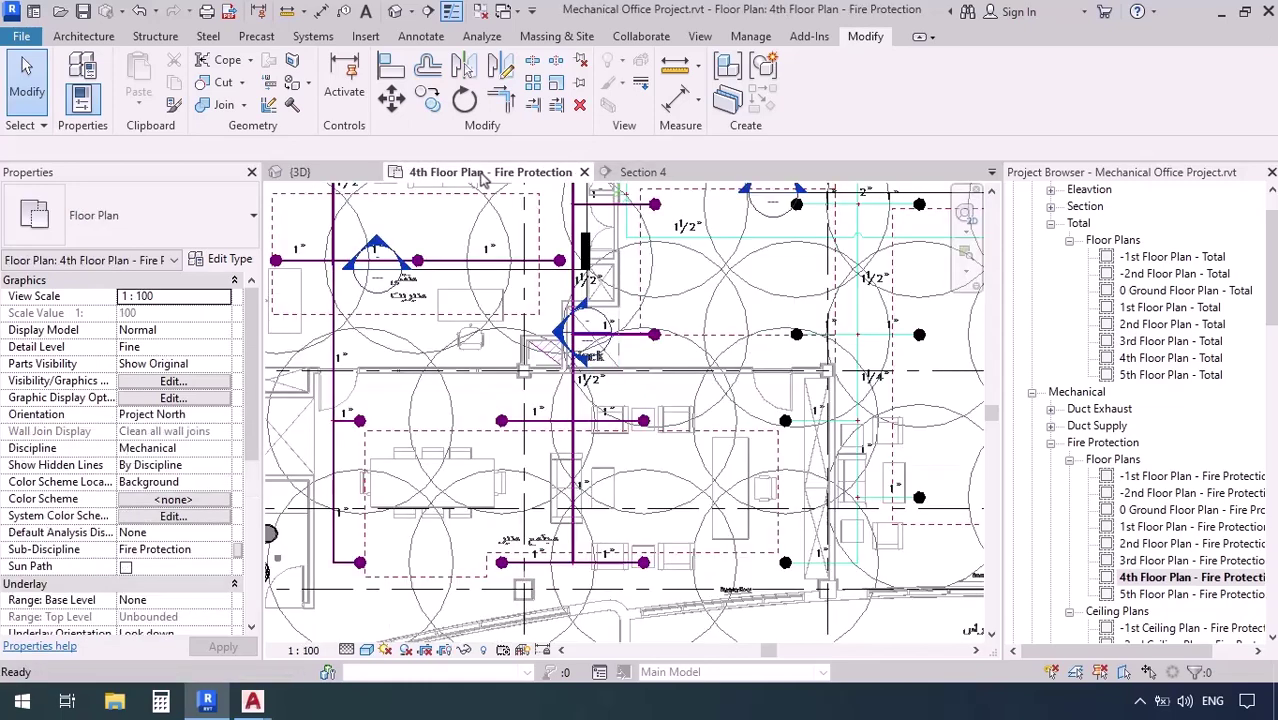
middle_drag(604, 352, 627, 512)
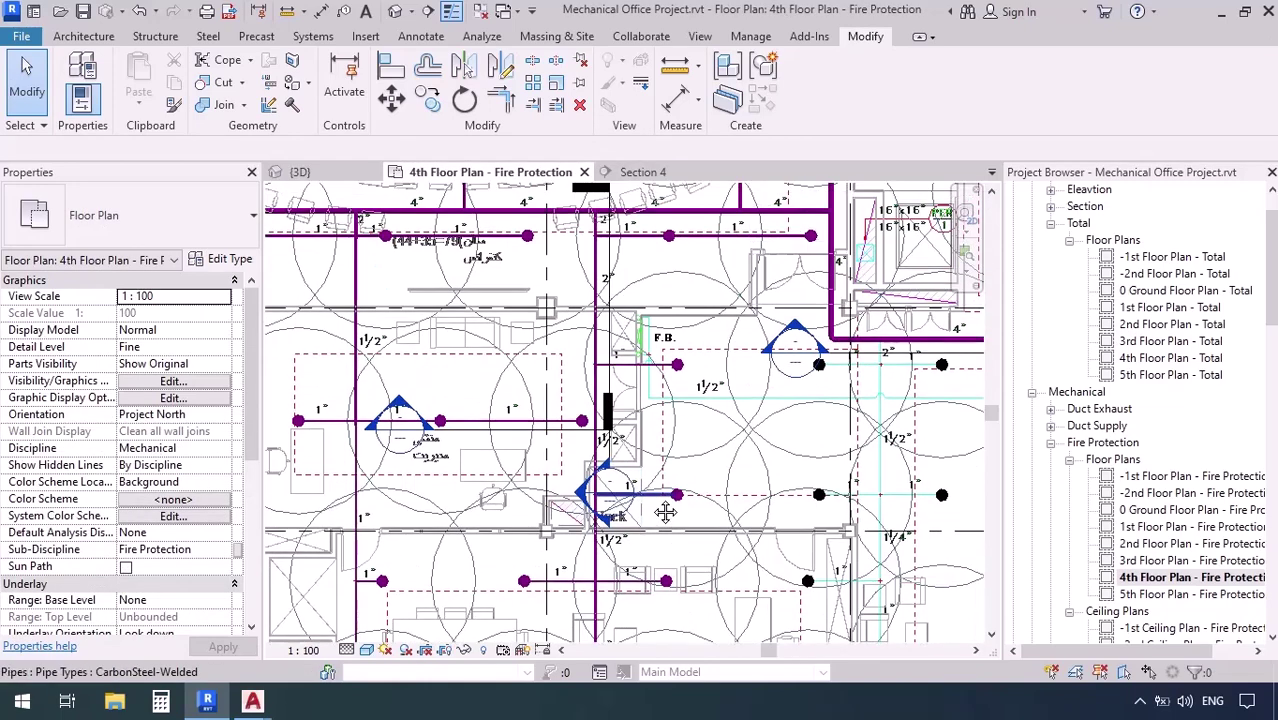
click(768, 280)
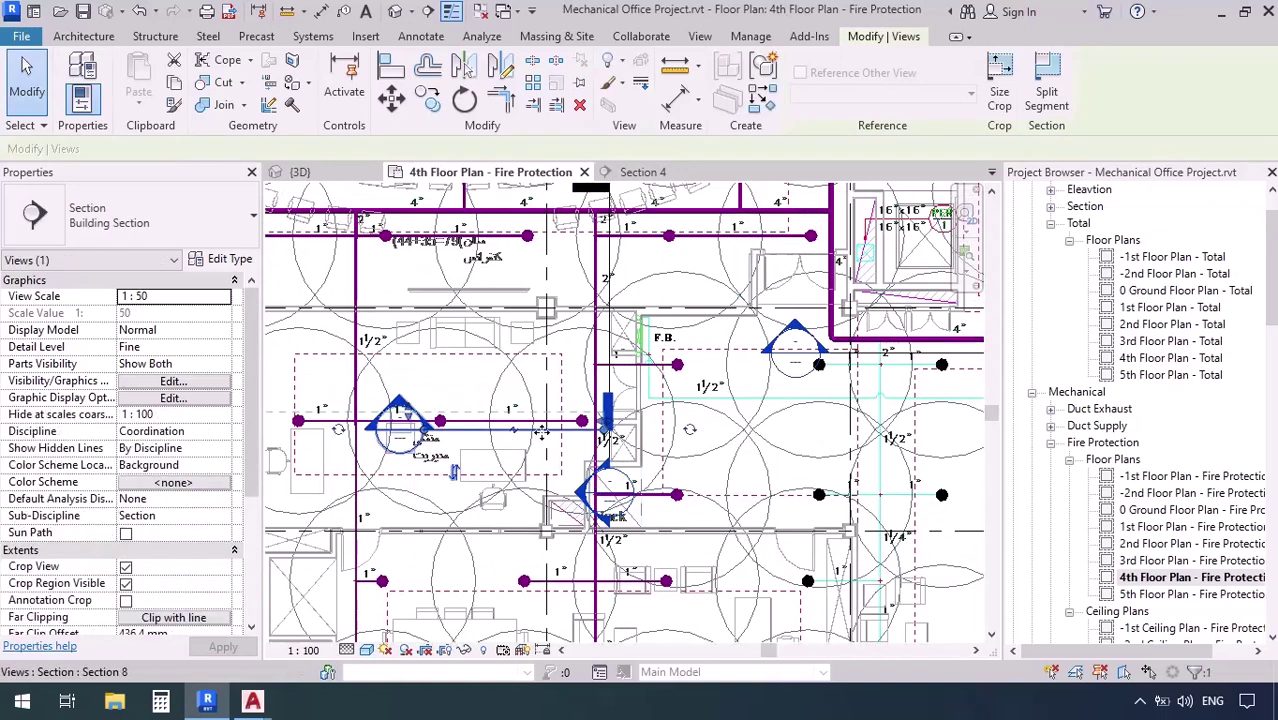
drag(768, 280, 577, 243)
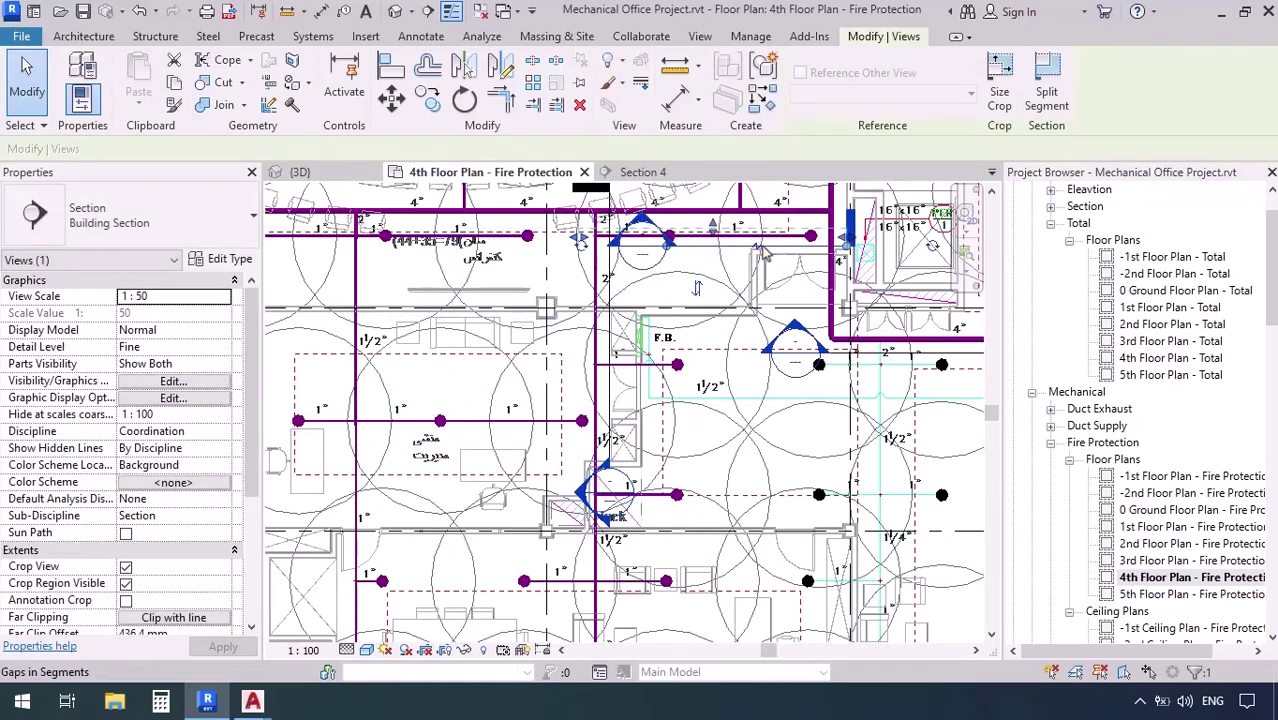
right_click(781, 244)
click(823, 268)
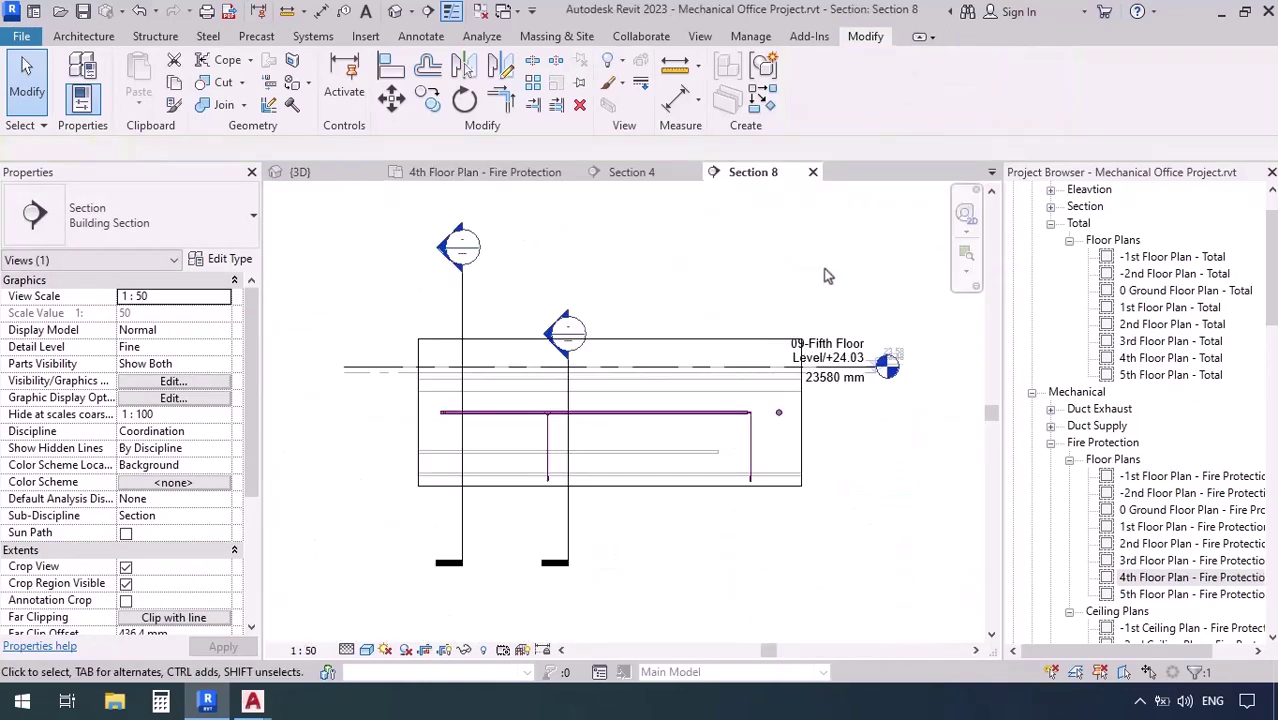
scroll(508, 494, up, 5)
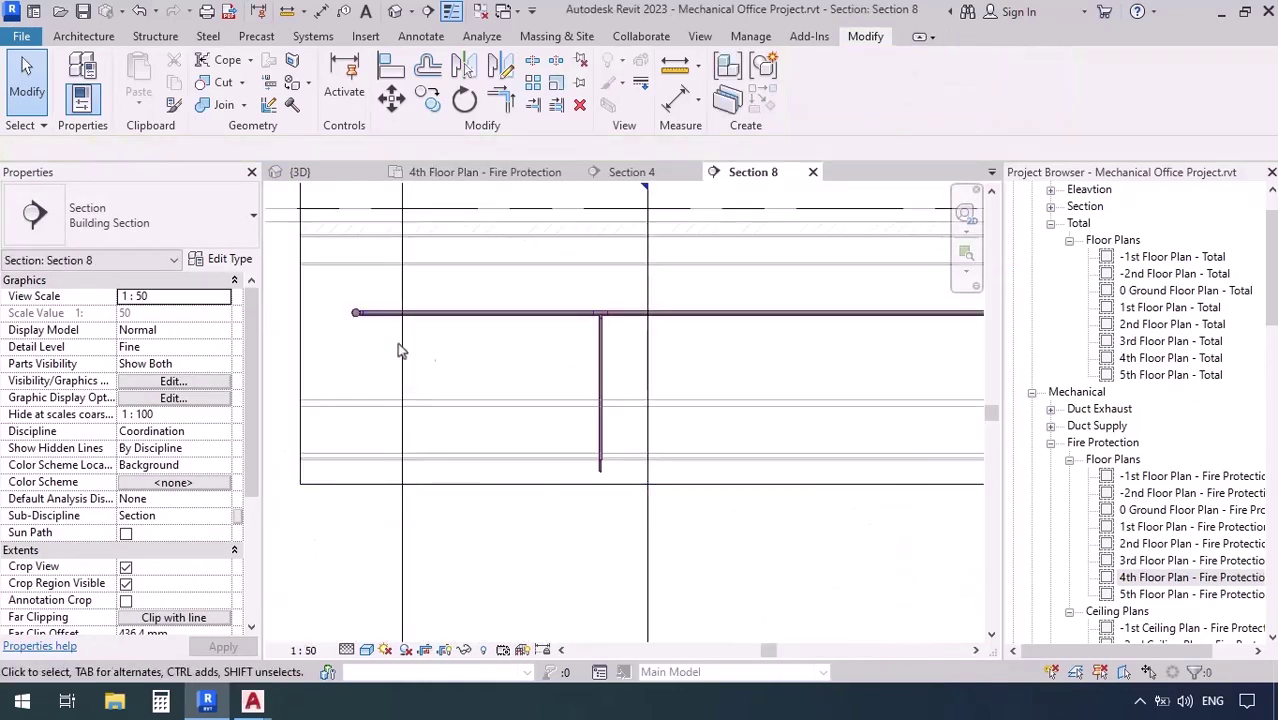
scroll(399, 346, down, 5)
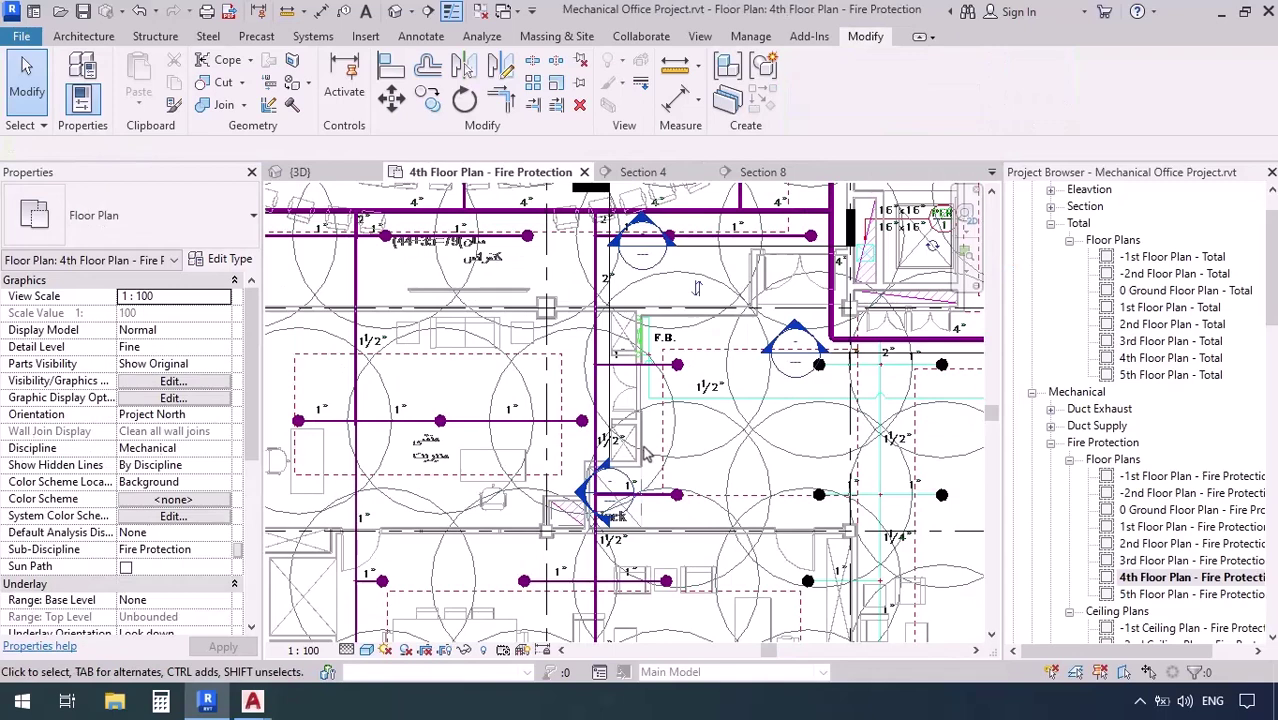
Move the Section 8 marker down to the sprinkler branch beside the F.B. label, and check that branch against the duct in section.
click(712, 258)
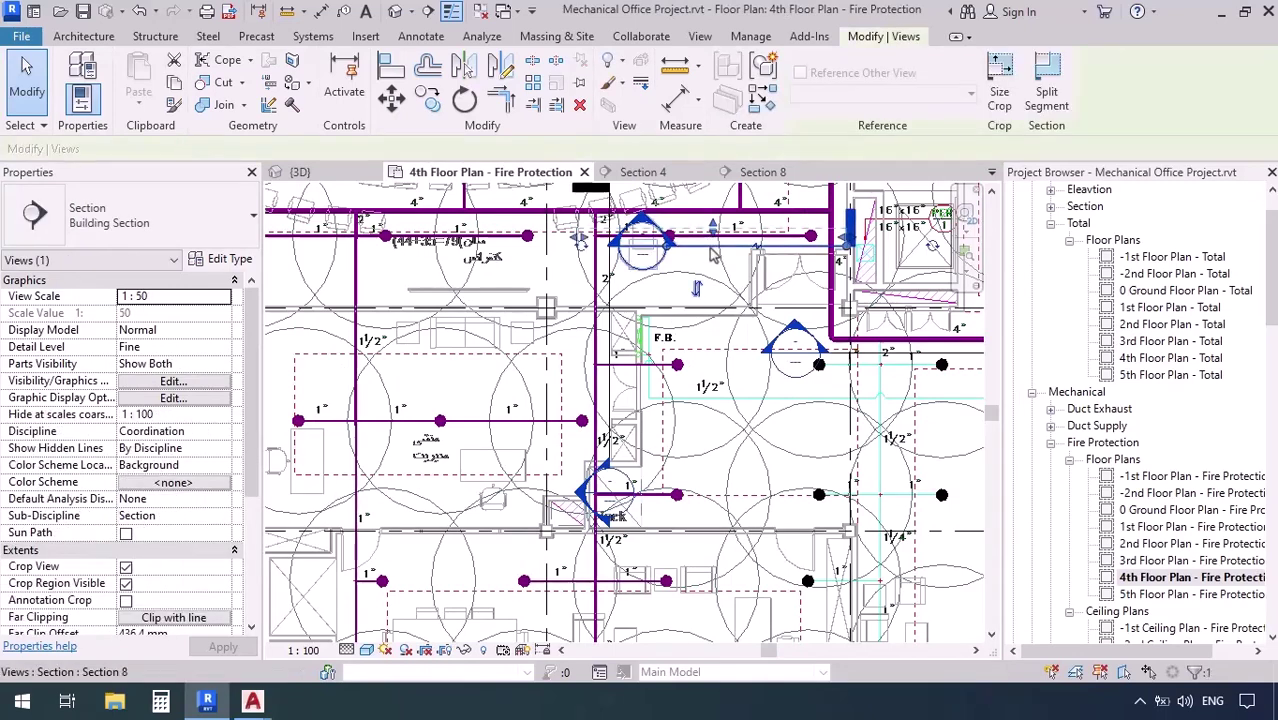
drag(711, 247, 624, 373)
right_click(624, 373)
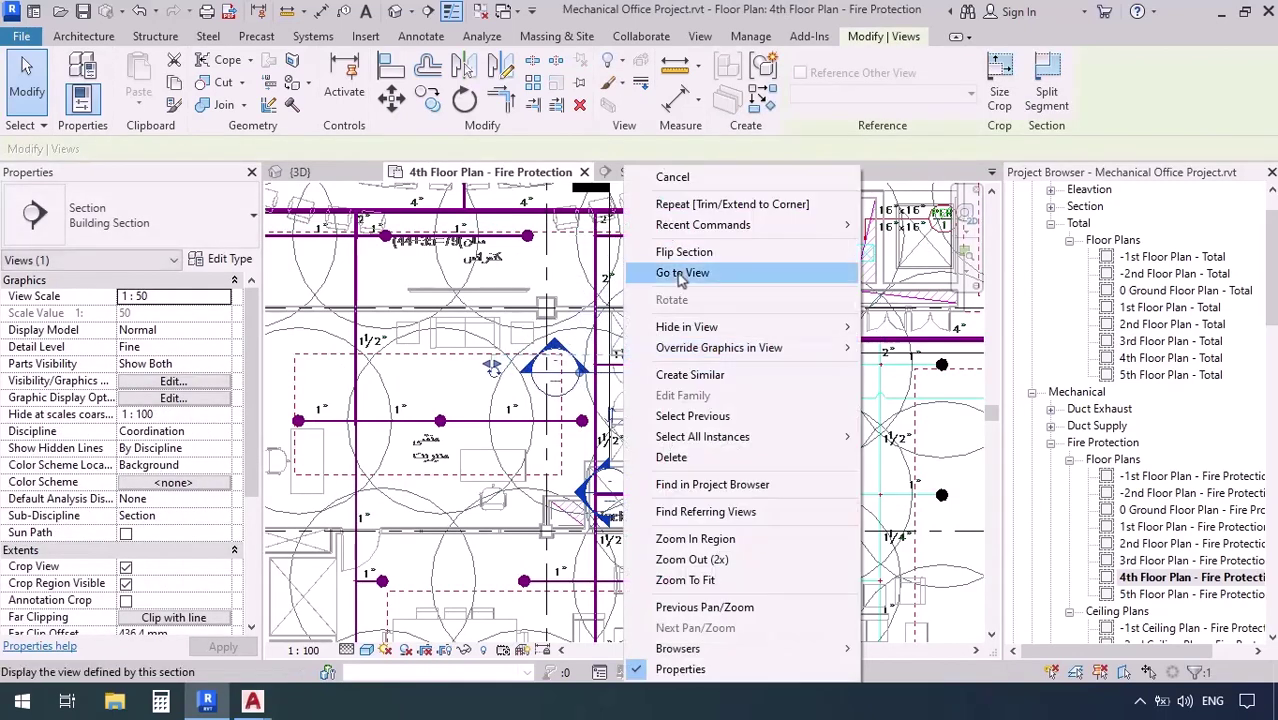
click(682, 275)
scroll(573, 340, up, 3)
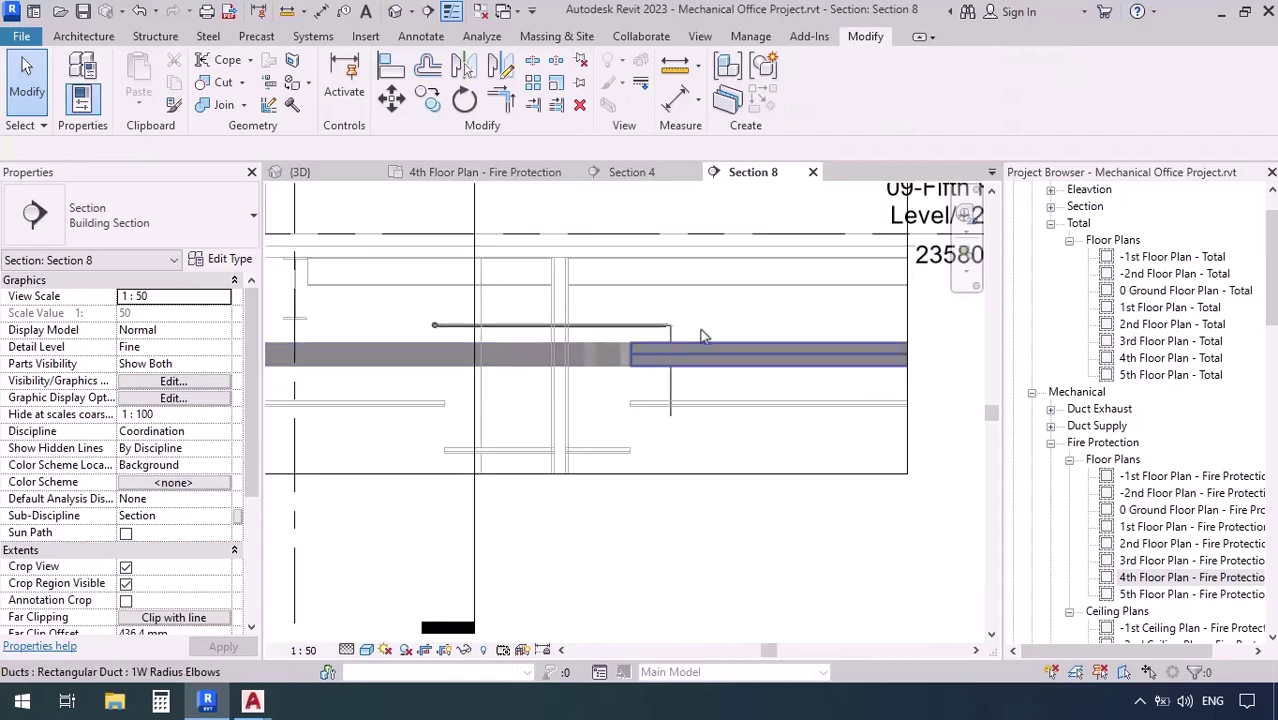
click(485, 172)
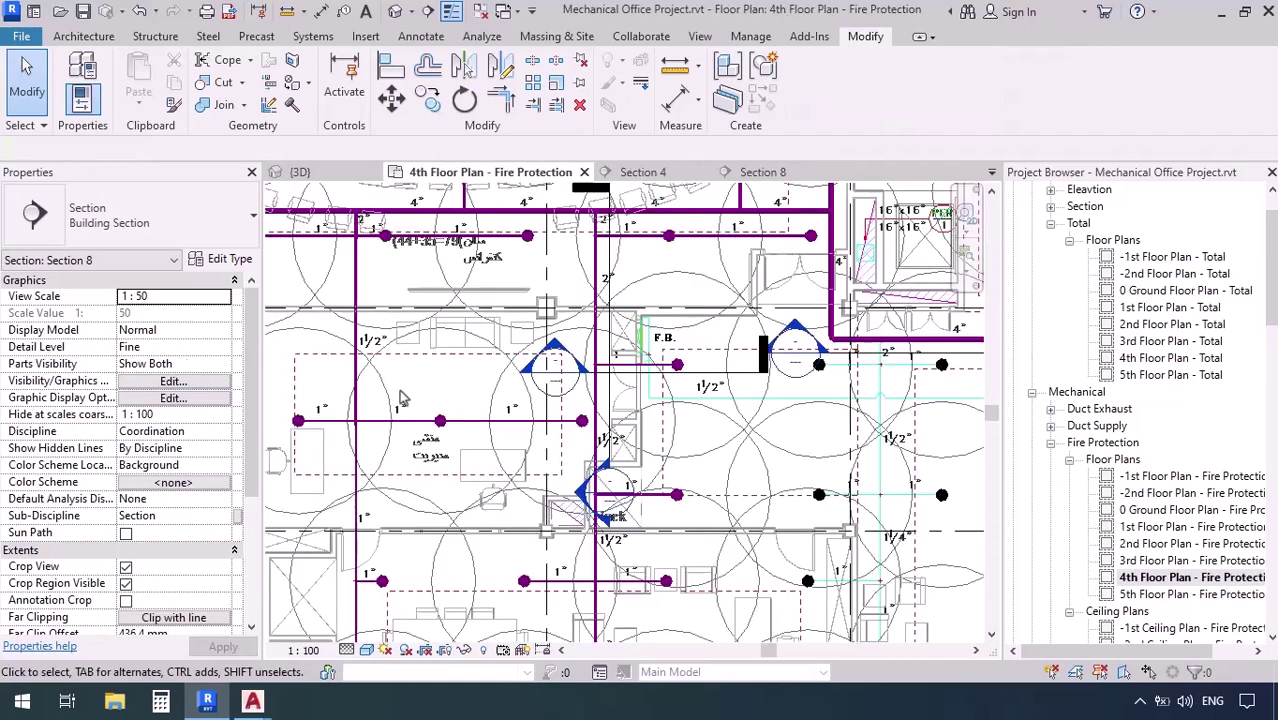
Open the 4th Floor Plan - Total view and examine where the rectangular duct runs over the row of sprinklers.
click(1166, 358)
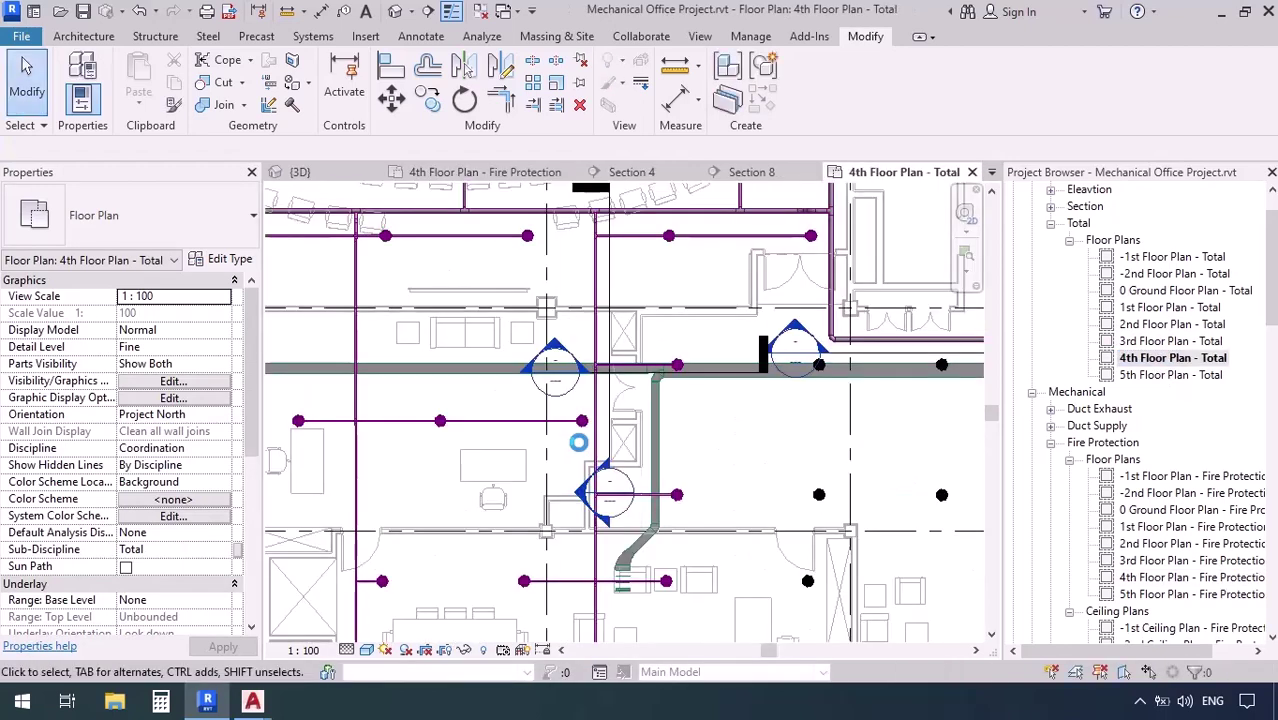
scroll(605, 390, up, 5)
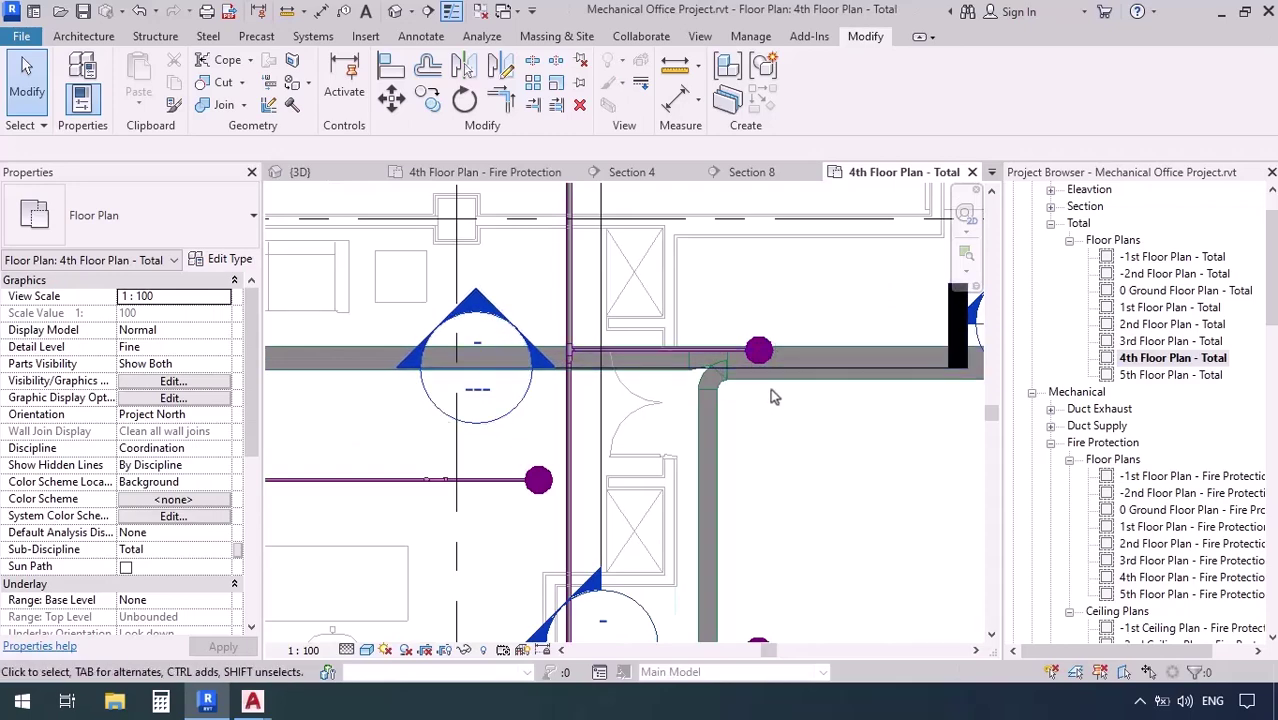
middle_drag(676, 405, 588, 328)
scroll(548, 343, down, 5)
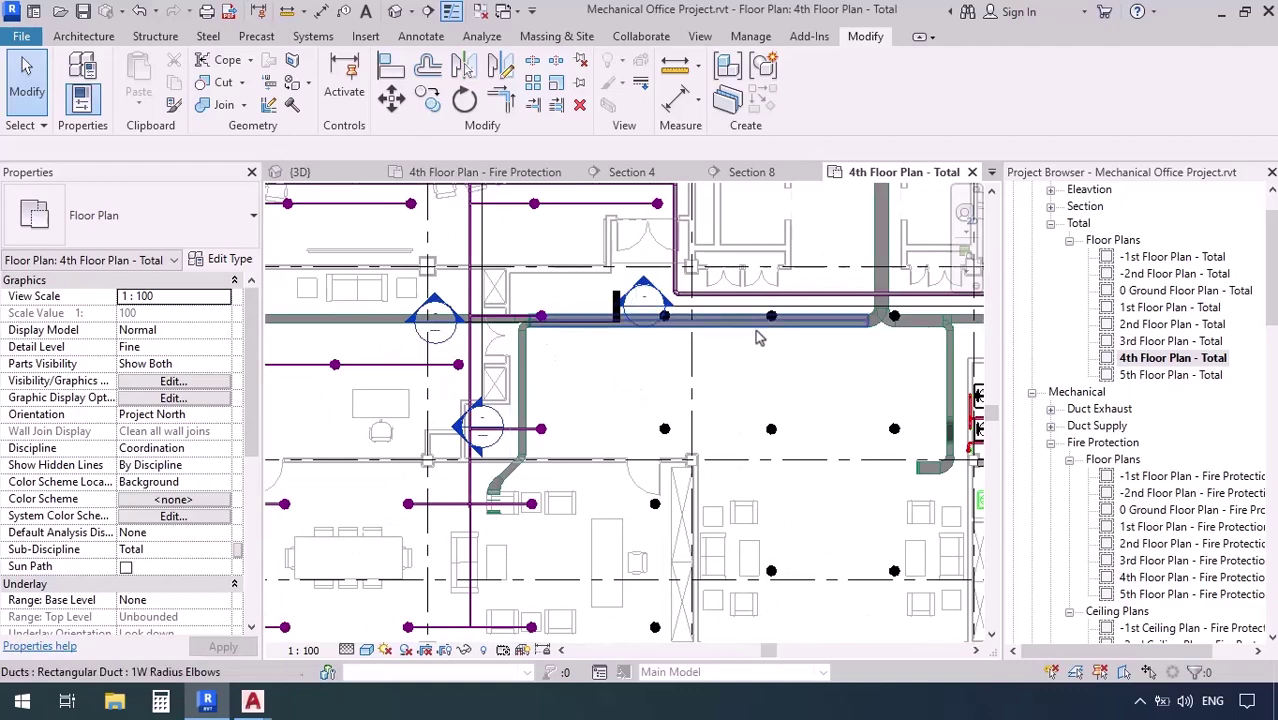
scroll(621, 388, down, 2)
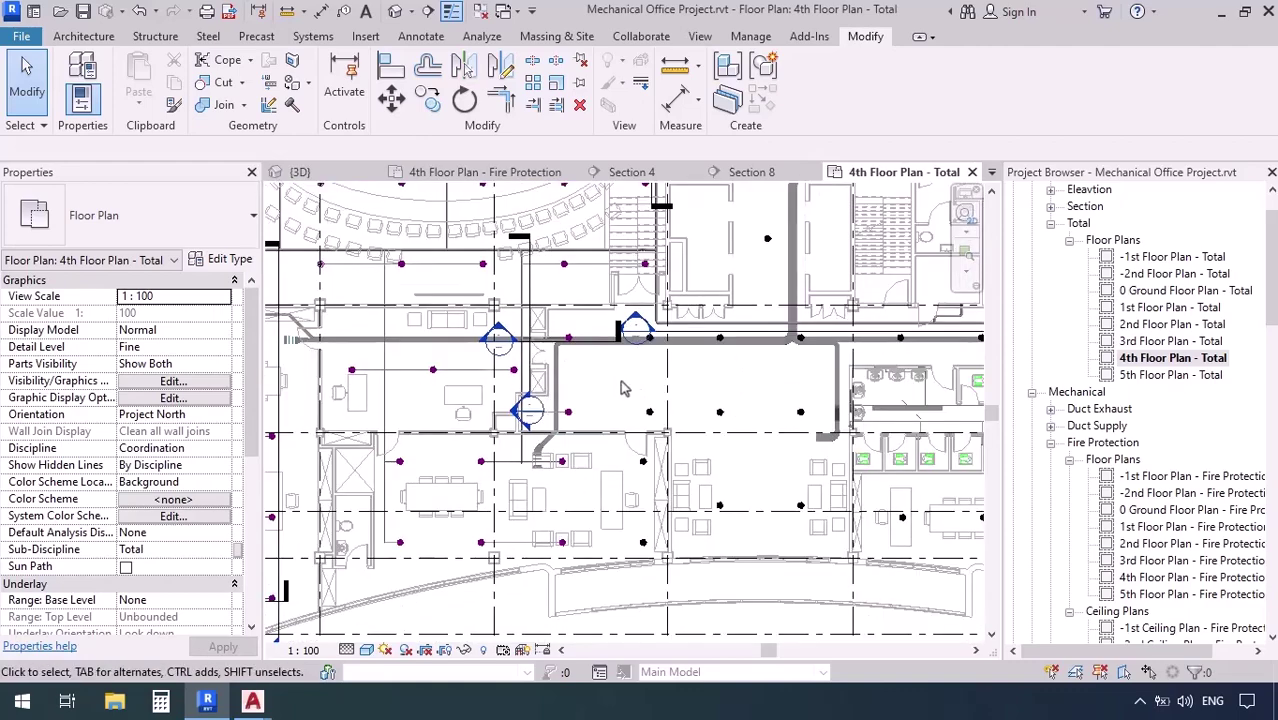
scroll(757, 355, up, 3)
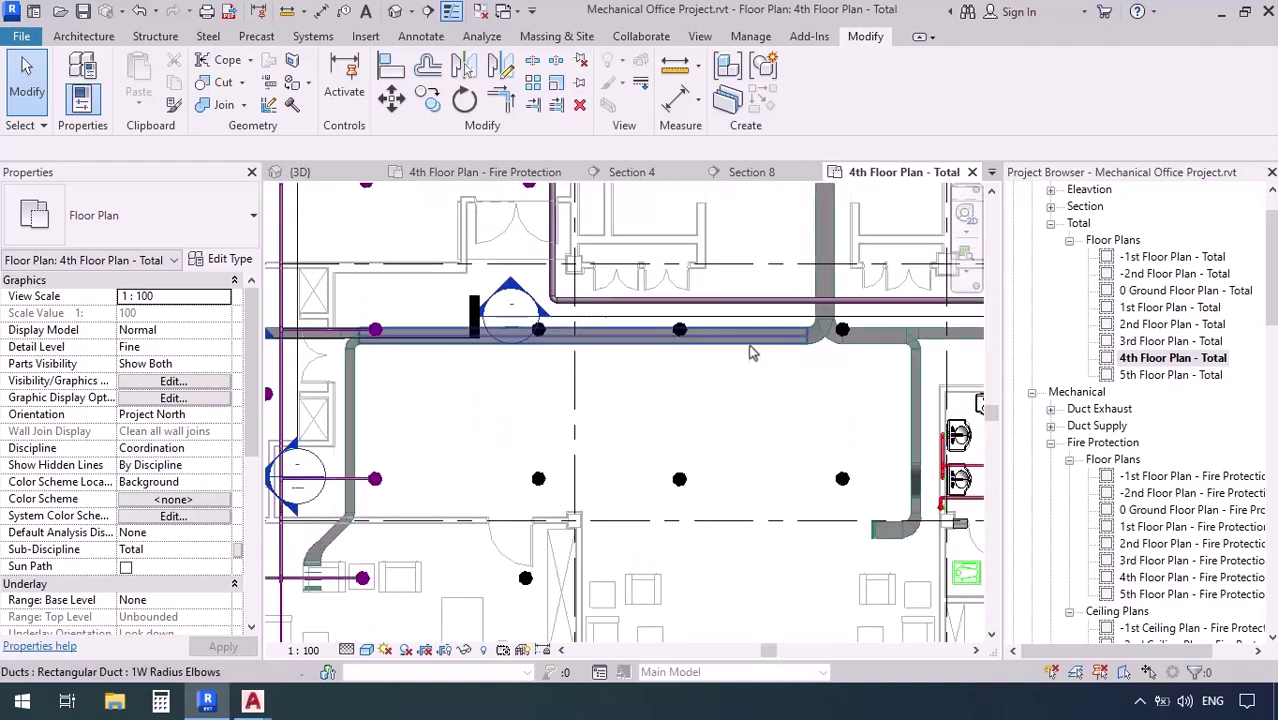
Shift the 14"x8" rectangular duct run slightly down in plan, away from the row of sprinklers it overlaps.
click(621, 428)
scroll(614, 418, down, 3)
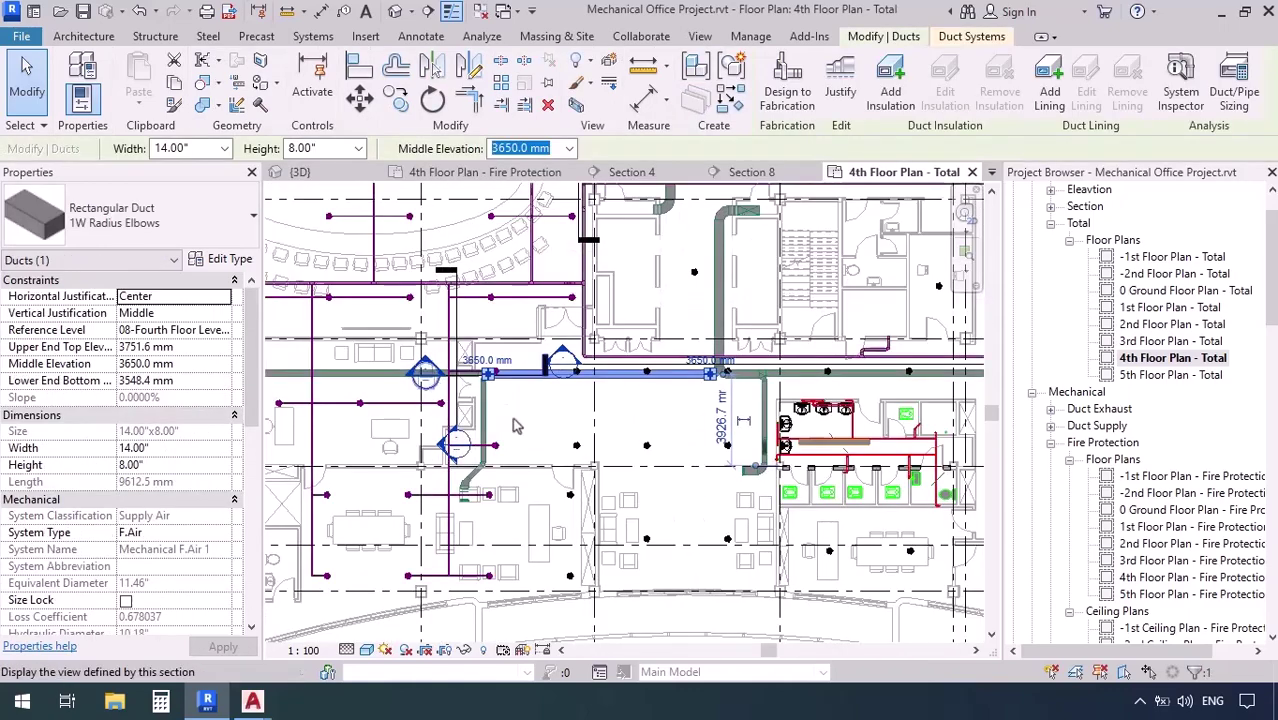
middle_drag(926, 409, 602, 416)
scroll(682, 383, up, 6)
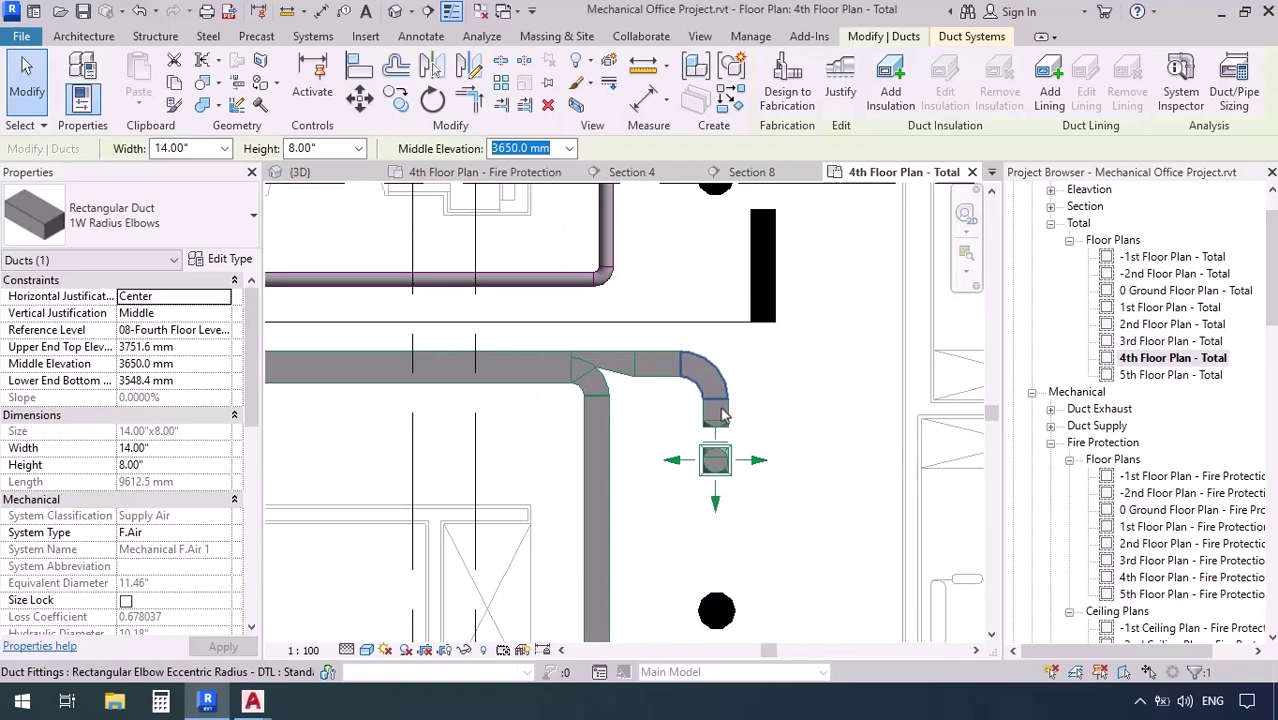
scroll(795, 425, down, 5)
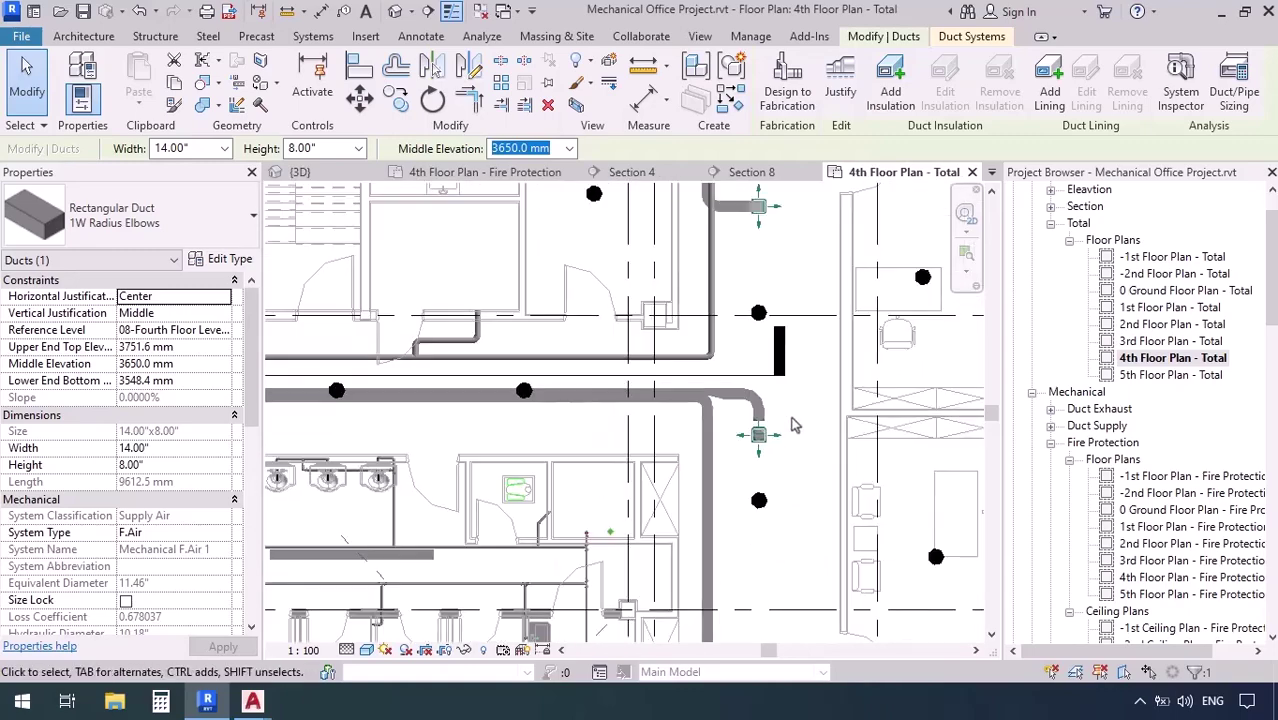
middle_drag(453, 470, 991, 500)
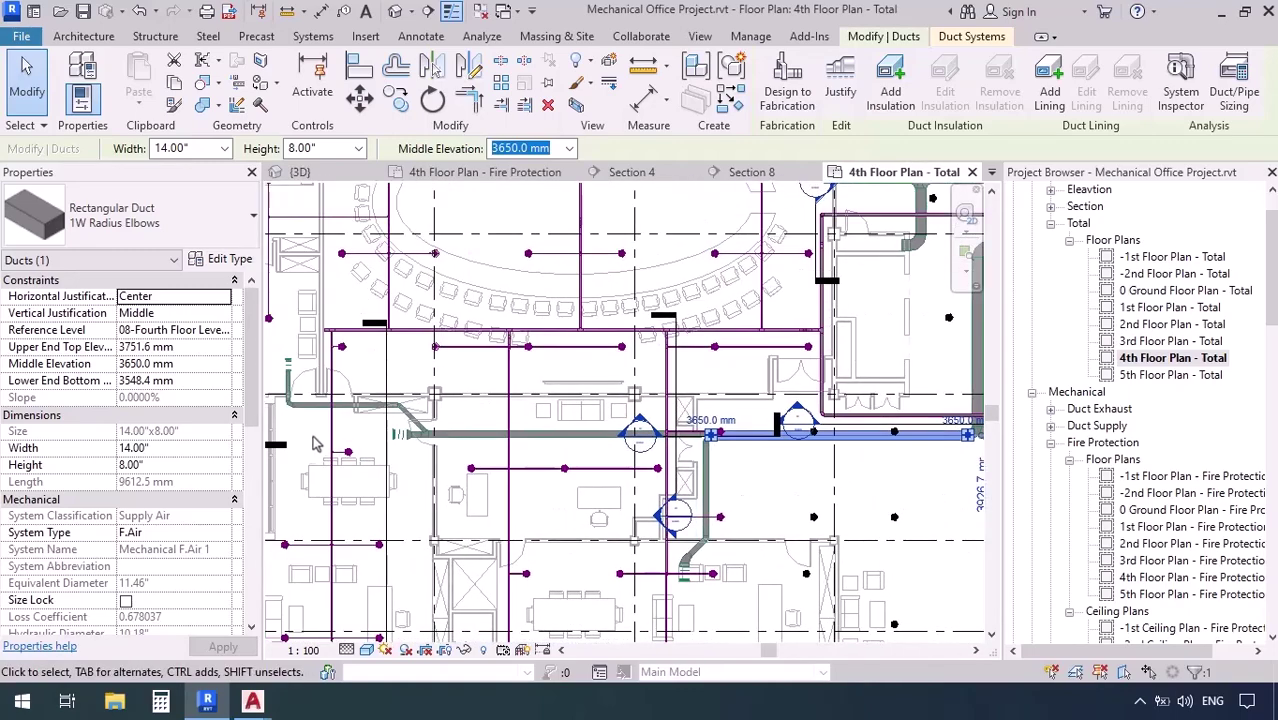
scroll(404, 446, up, 4)
scroll(328, 447, down, 3)
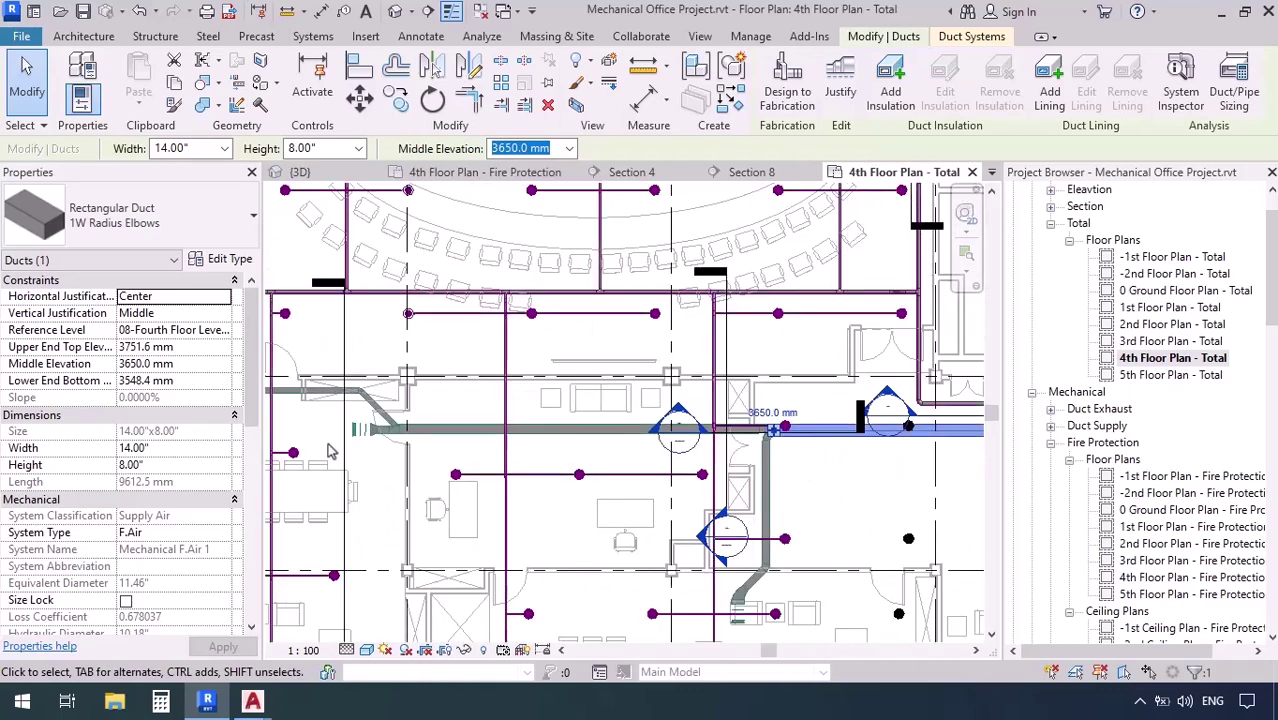
key(Down)
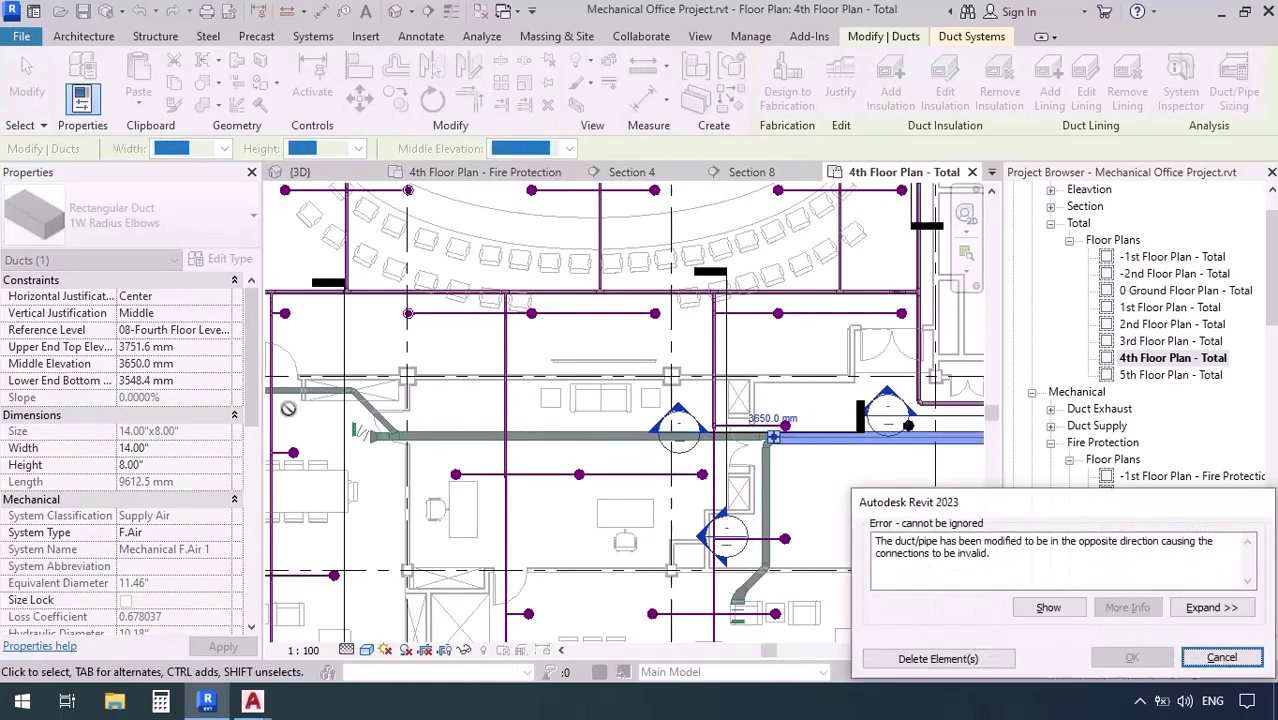
scroll(288, 408, down, 5)
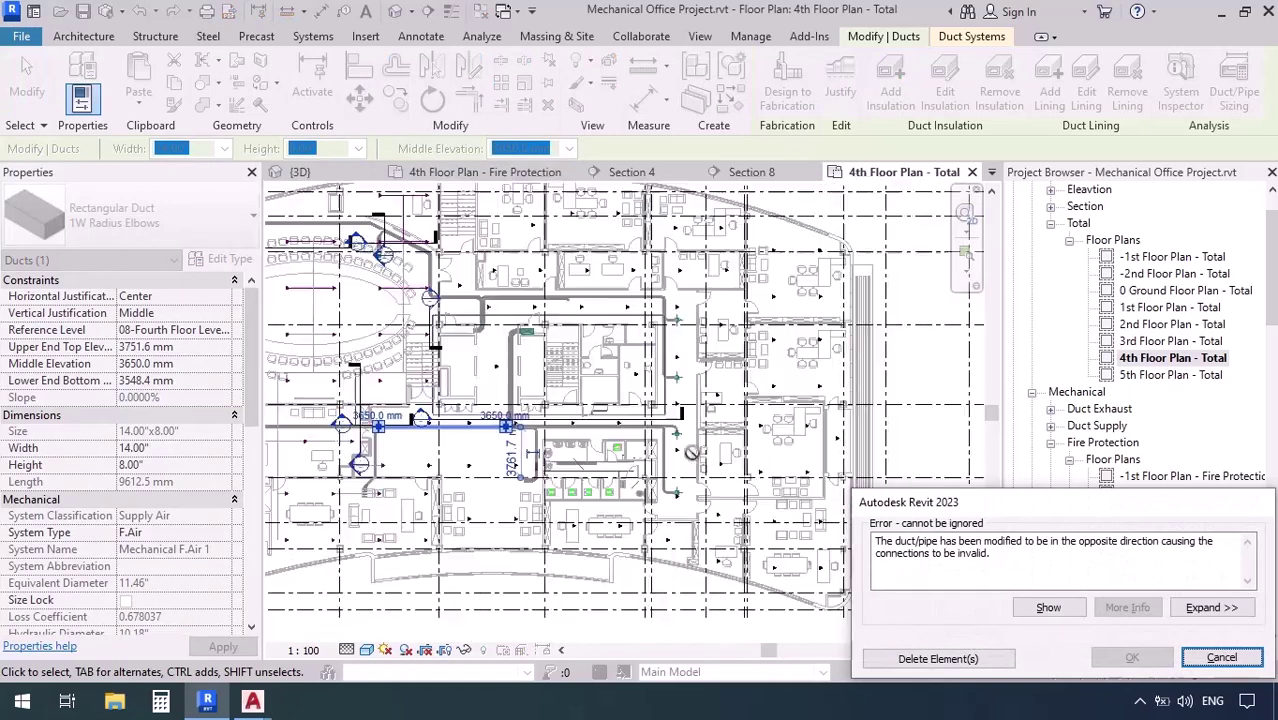
scroll(690, 452, up, 5)
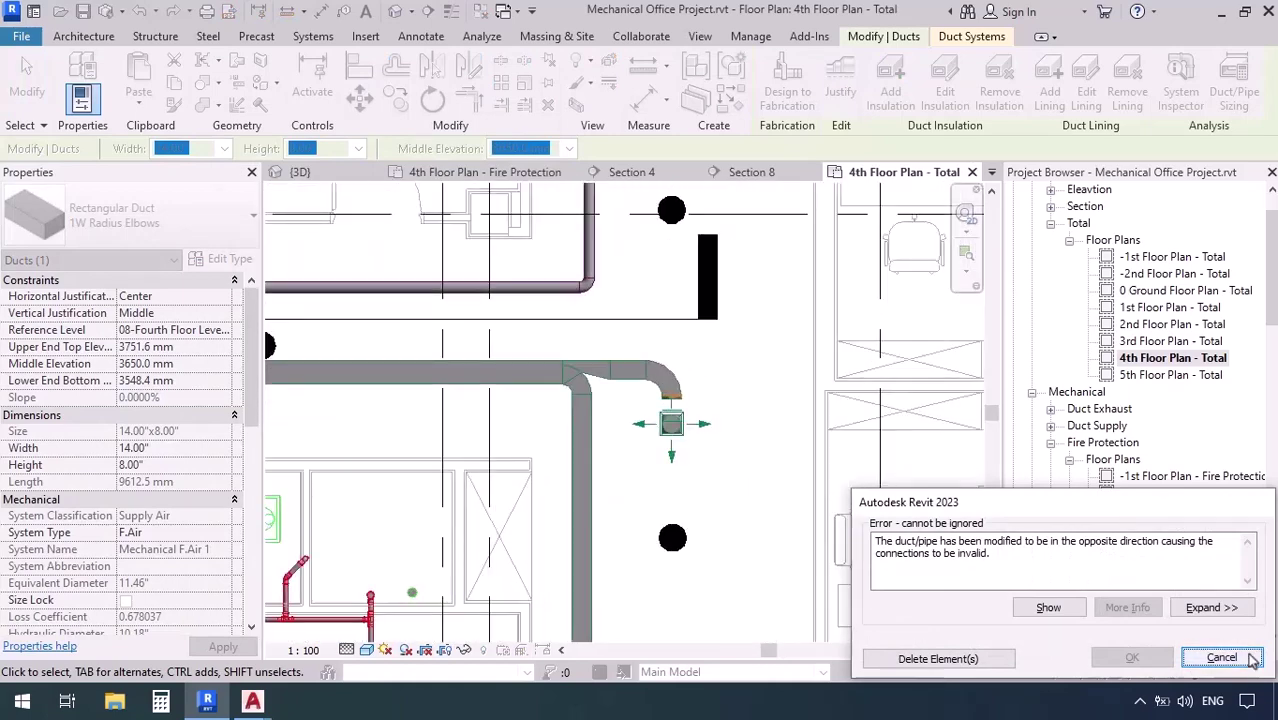
click(1221, 658)
Shift the duct run further down by moving the elbow, short duct and round transition at its far east end together.
scroll(577, 458, down, 3)
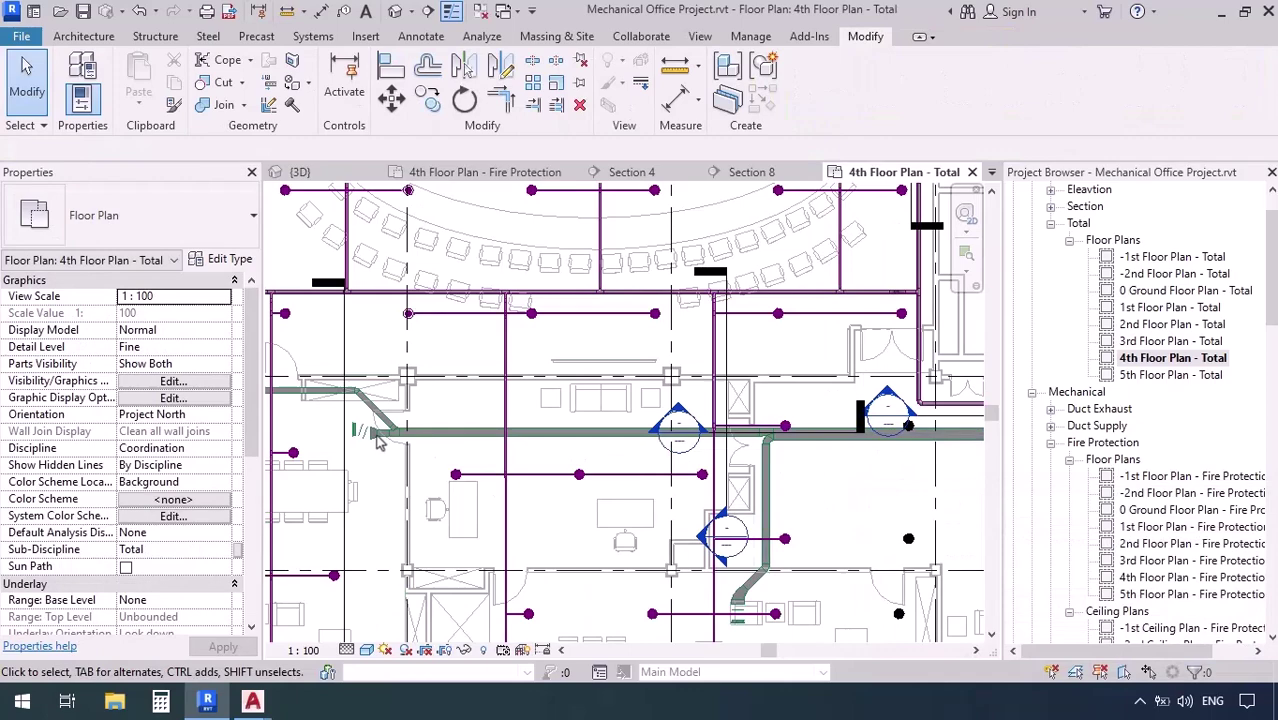
scroll(778, 444, up, 3)
scroll(541, 420, down, 6)
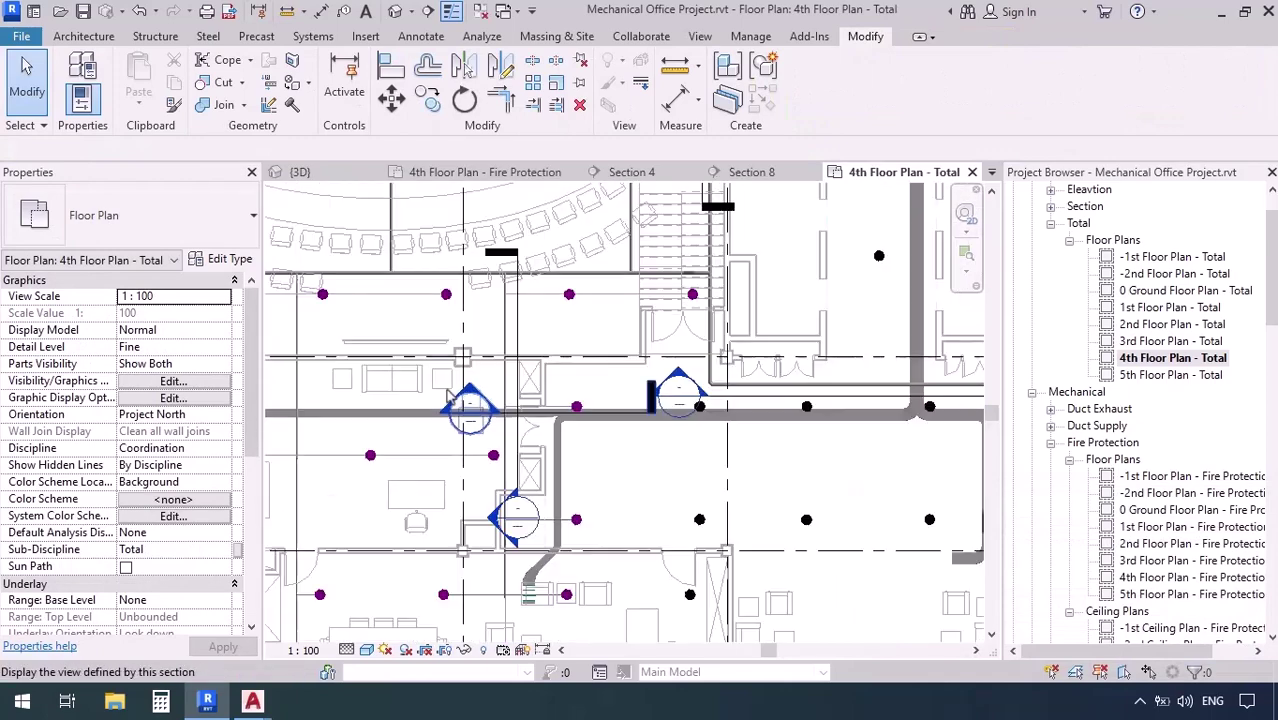
scroll(781, 510, up, 8)
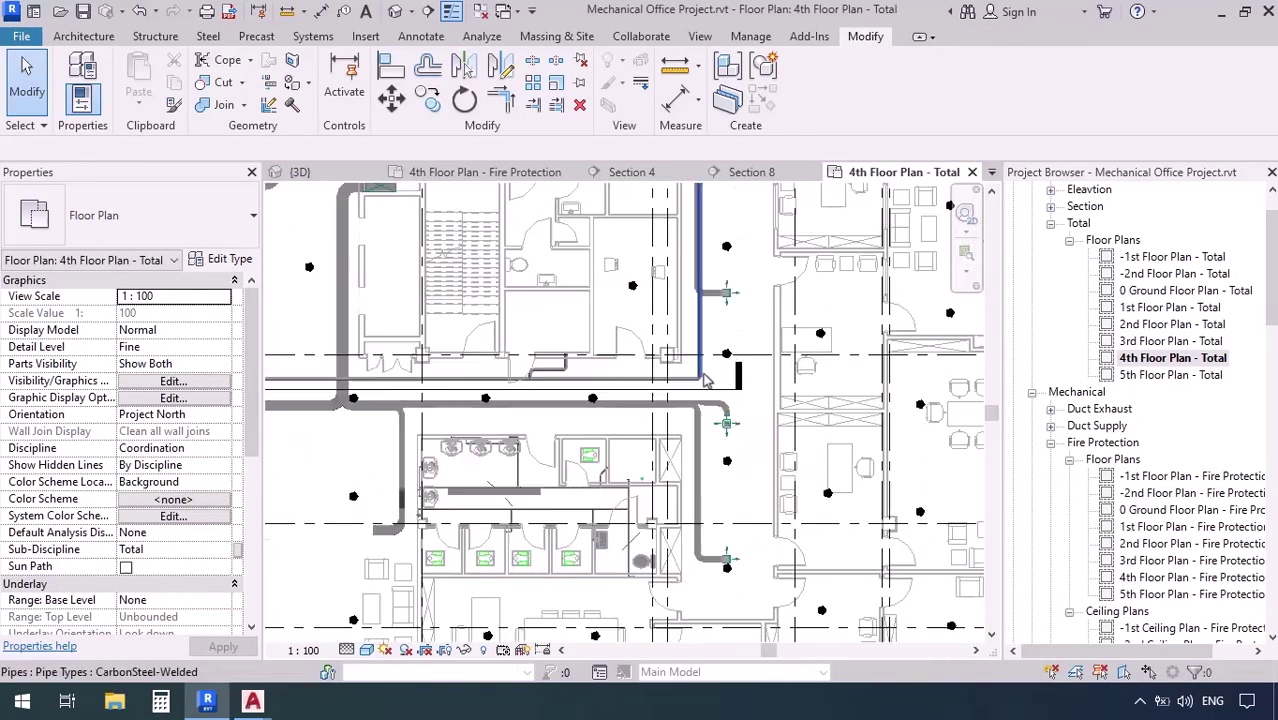
scroll(779, 506, up, 1)
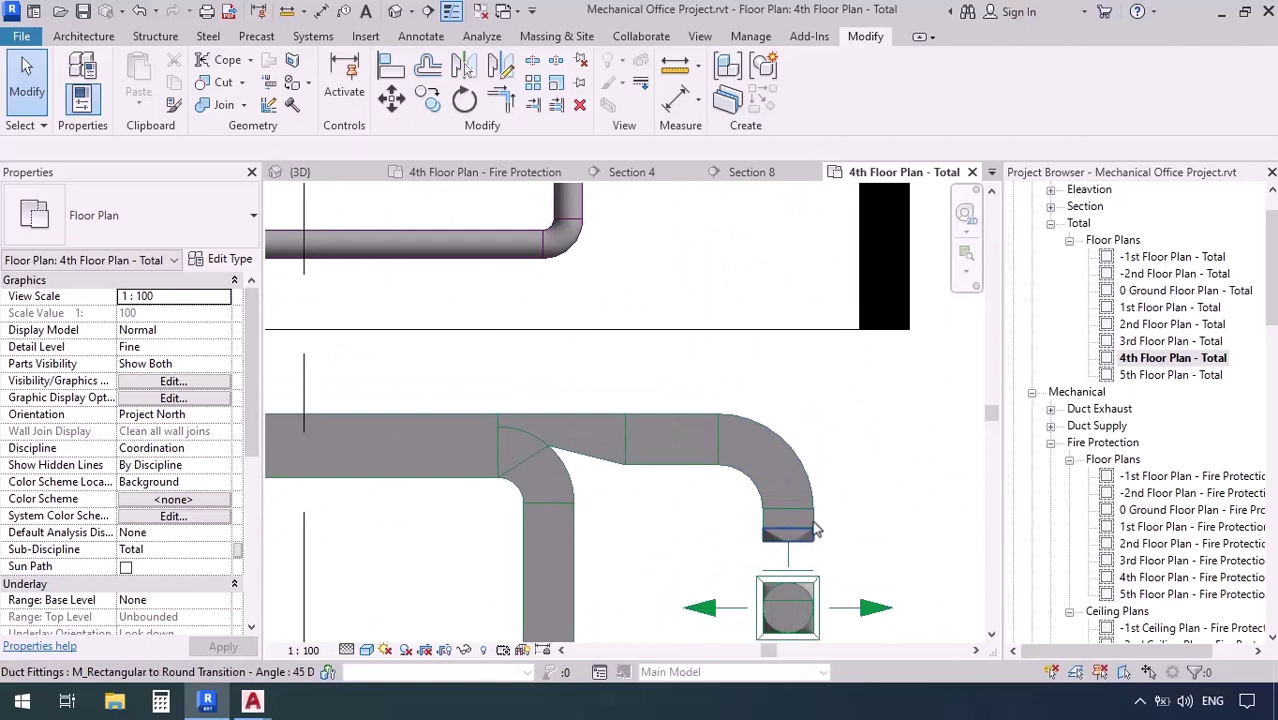
click(817, 530)
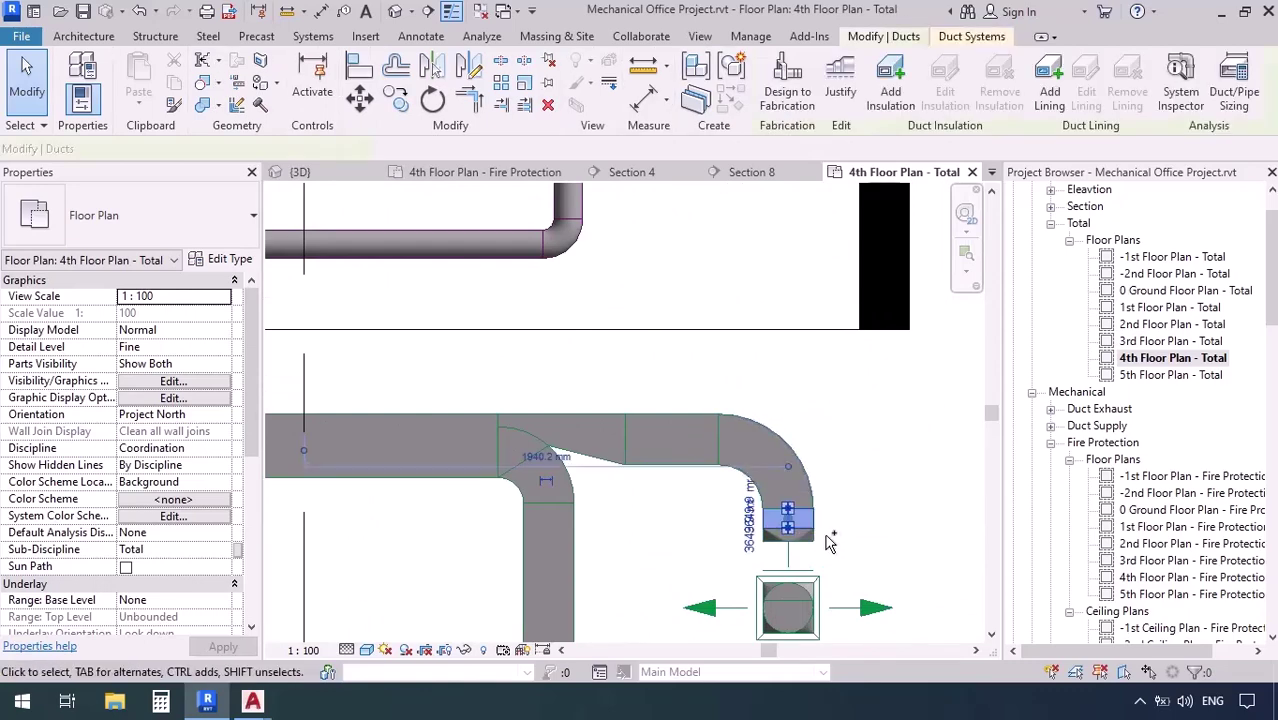
ctrl+click(818, 480)
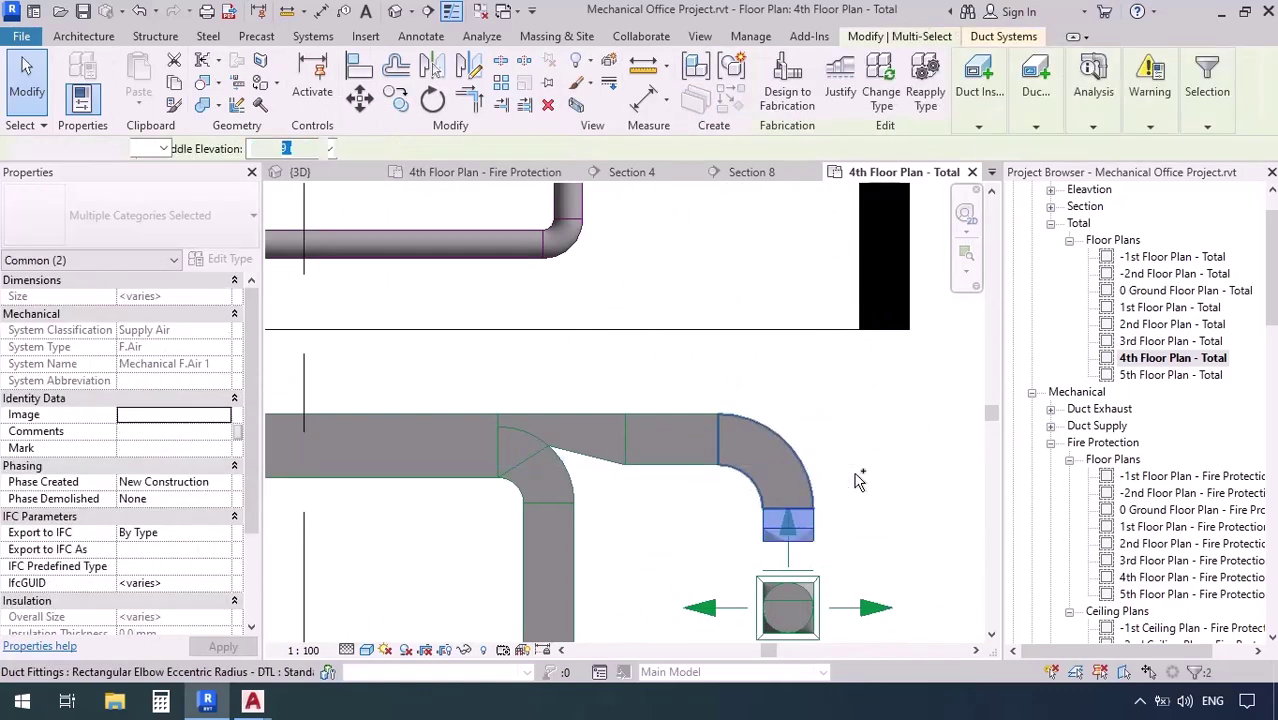
ctrl+click(856, 479)
key(Down)
key(Down)
key(Down)
key(Down)
key(Down)
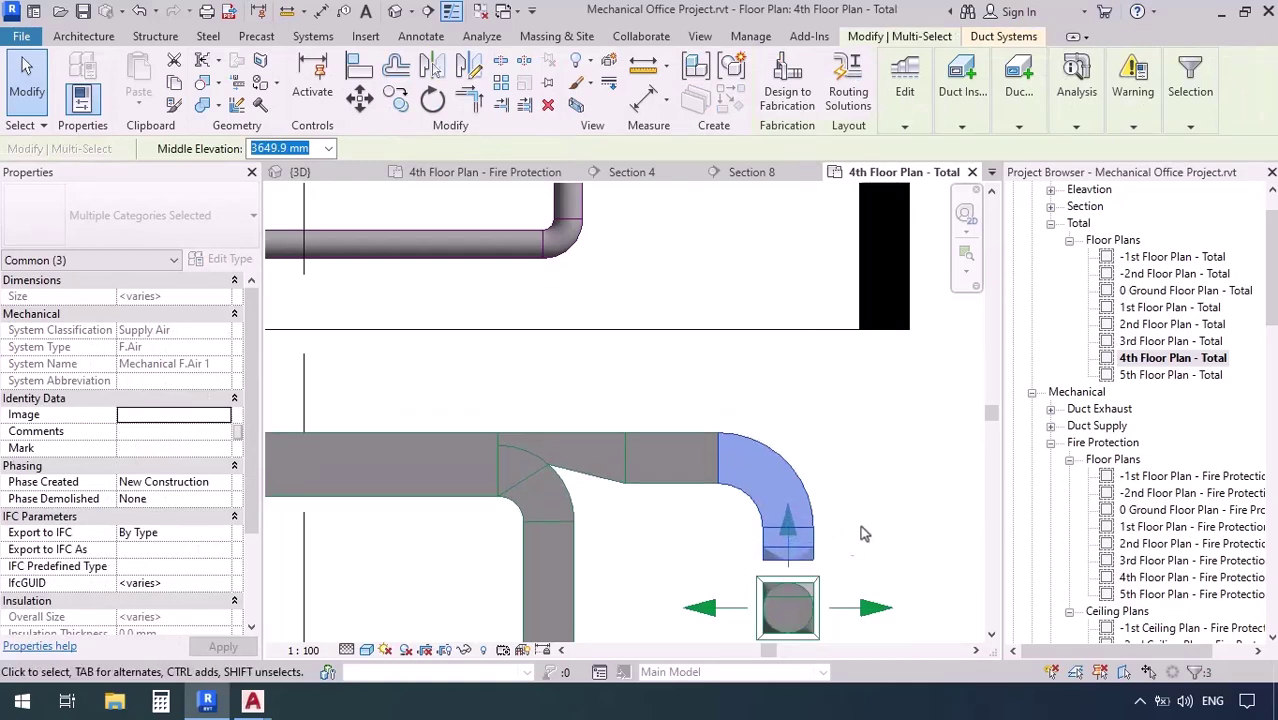
Examine the shifted duct run from end to end, including its west-end air terminal connection, against the row of sprinklers.
scroll(865, 533, down, 6)
middle_drag(889, 476, 1046, 486)
middle_drag(596, 505, 1050, 516)
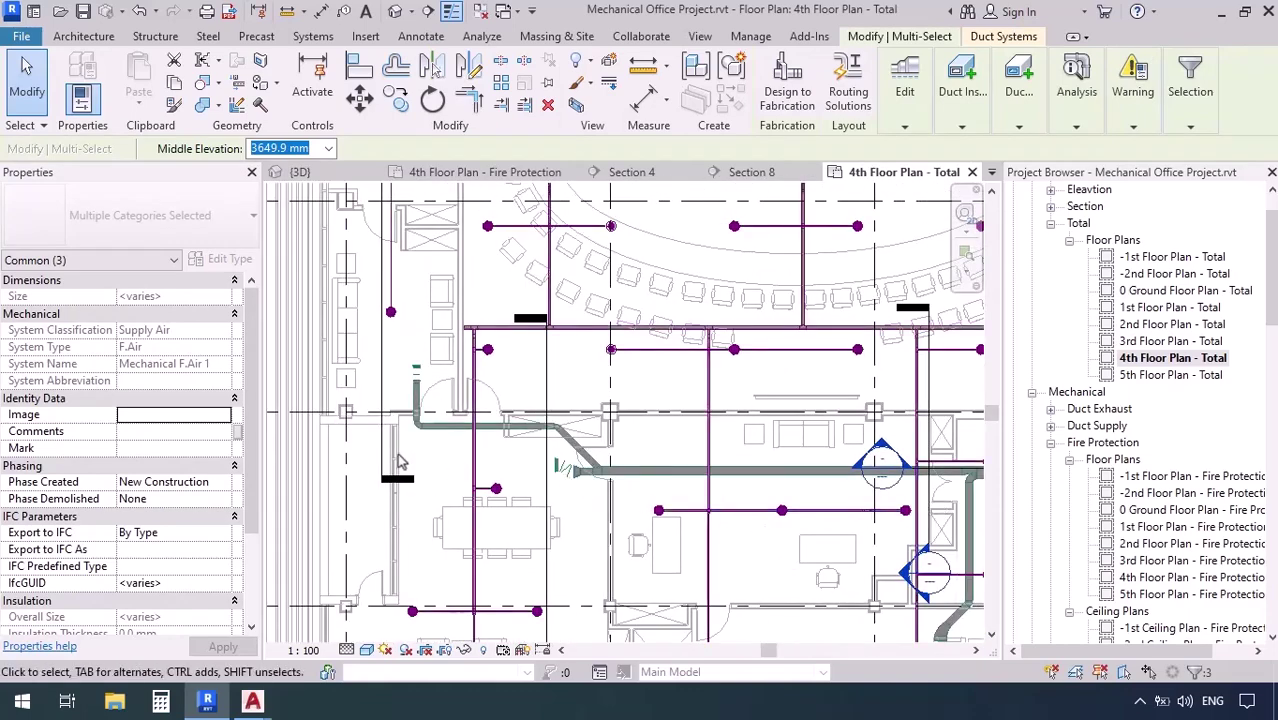
scroll(585, 470, up, 4)
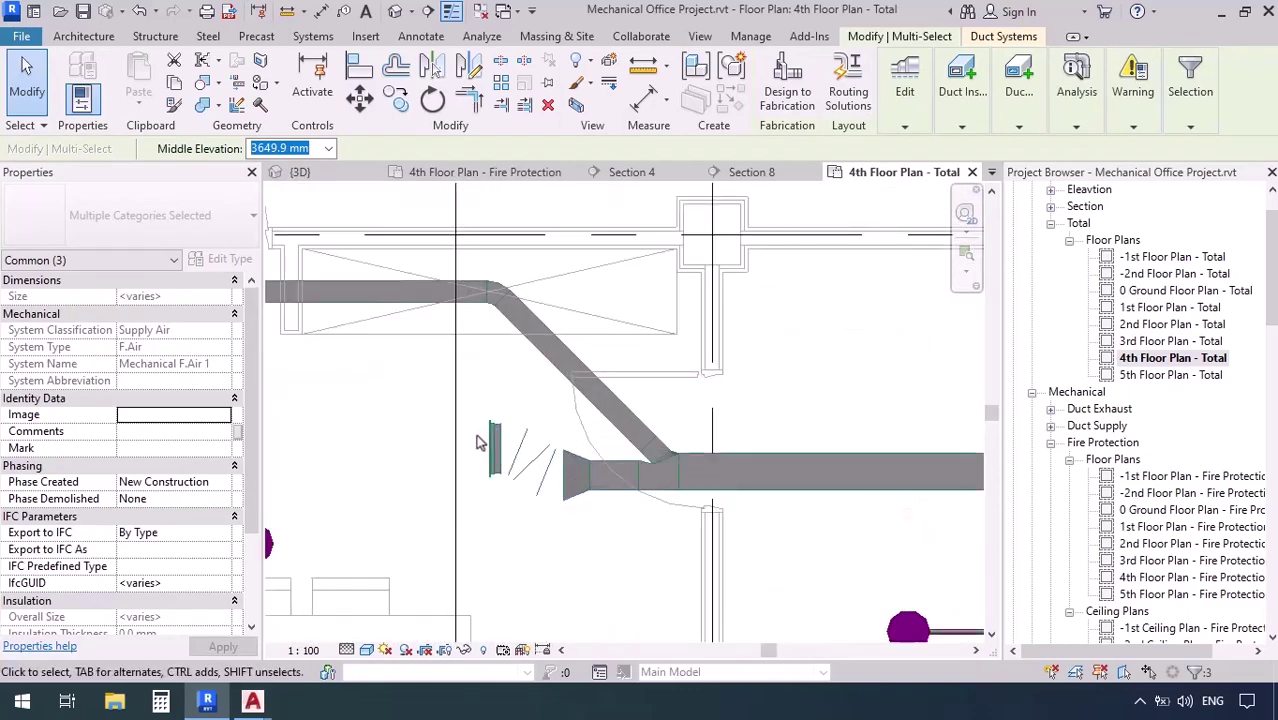
scroll(477, 442, down, 5)
middle_drag(713, 470, 367, 430)
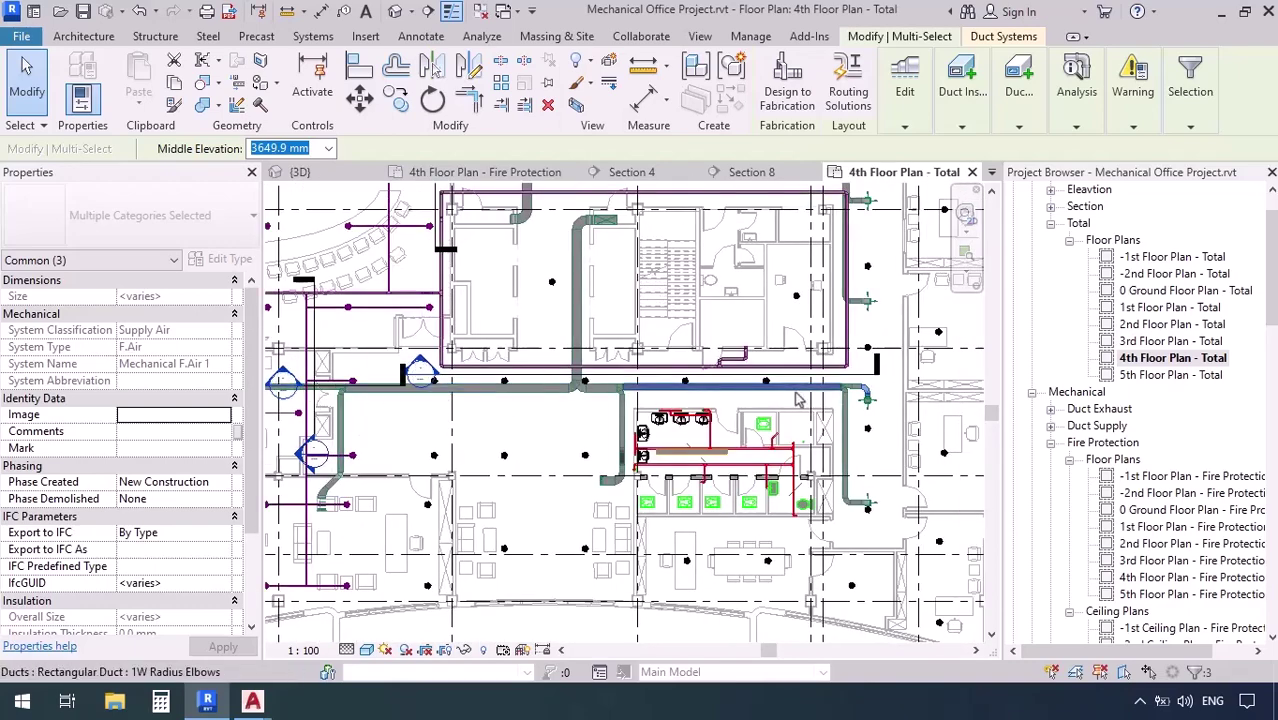
middle_drag(346, 319, 614, 322)
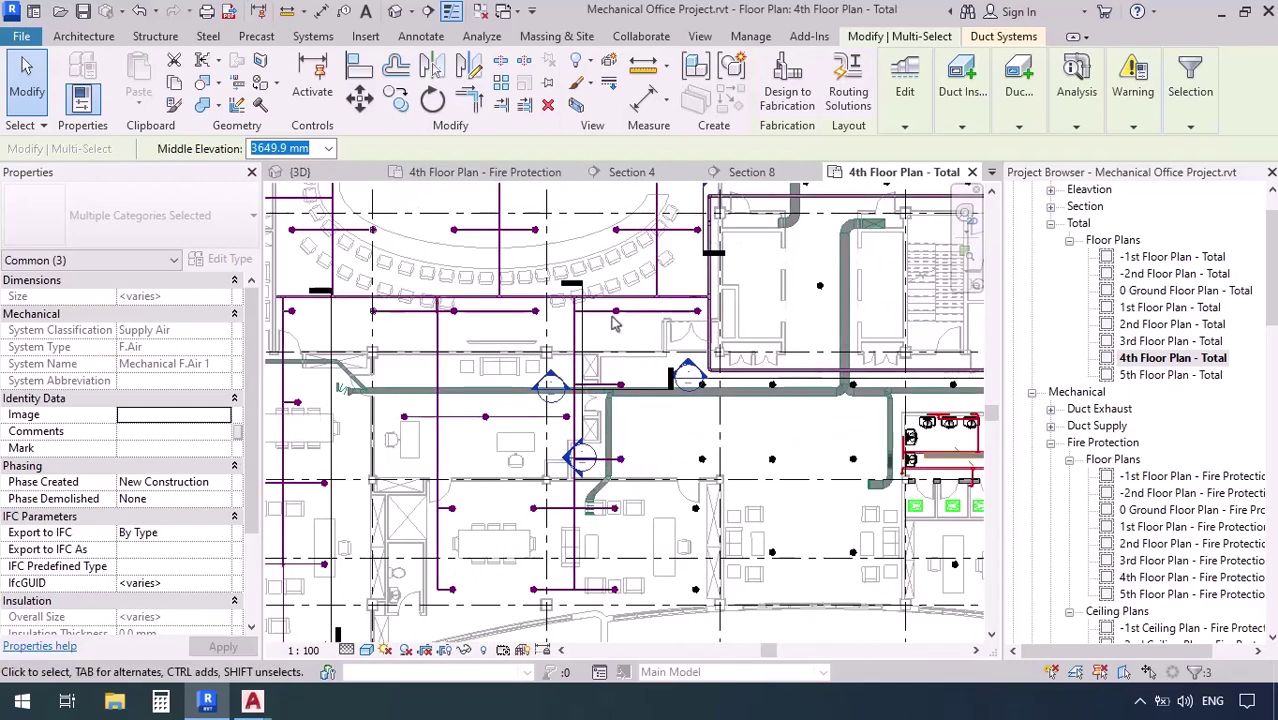
Move the Section 8 marker down to just below the single-sprinkler branch crossing the duct drop, and inspect it in section.
scroll(585, 432, up, 4)
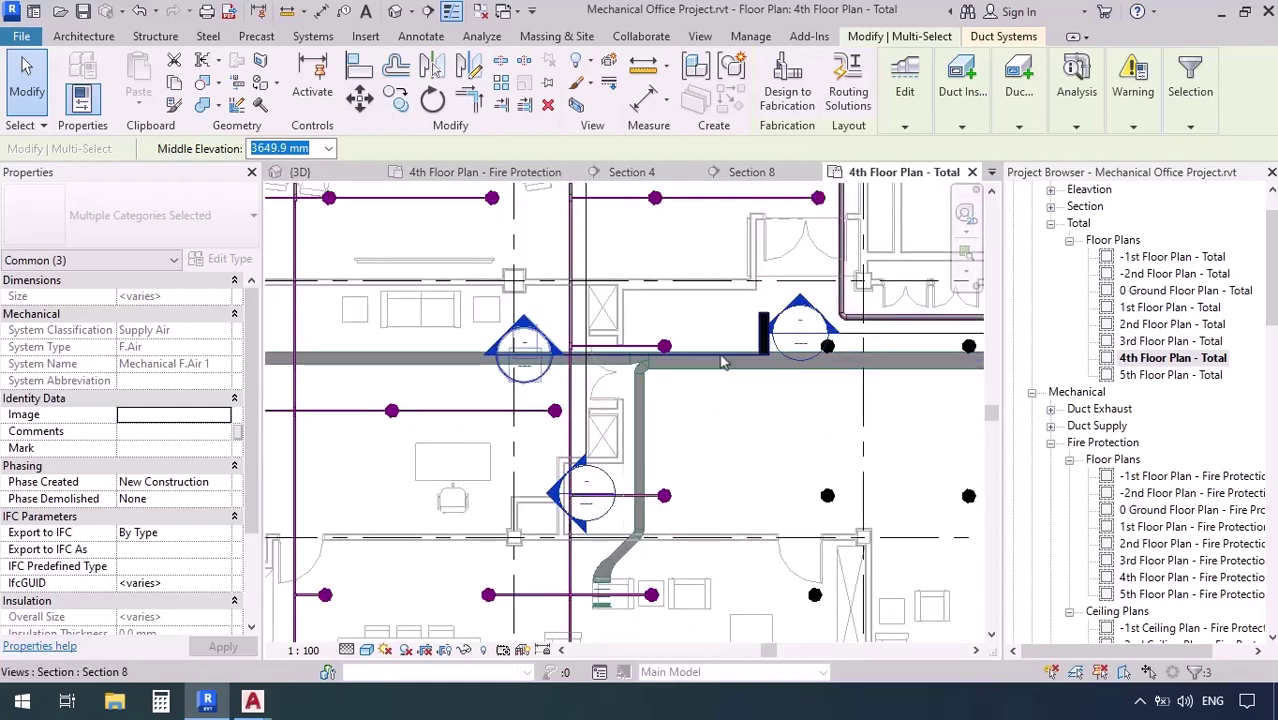
click(716, 355)
drag(716, 355, 679, 508)
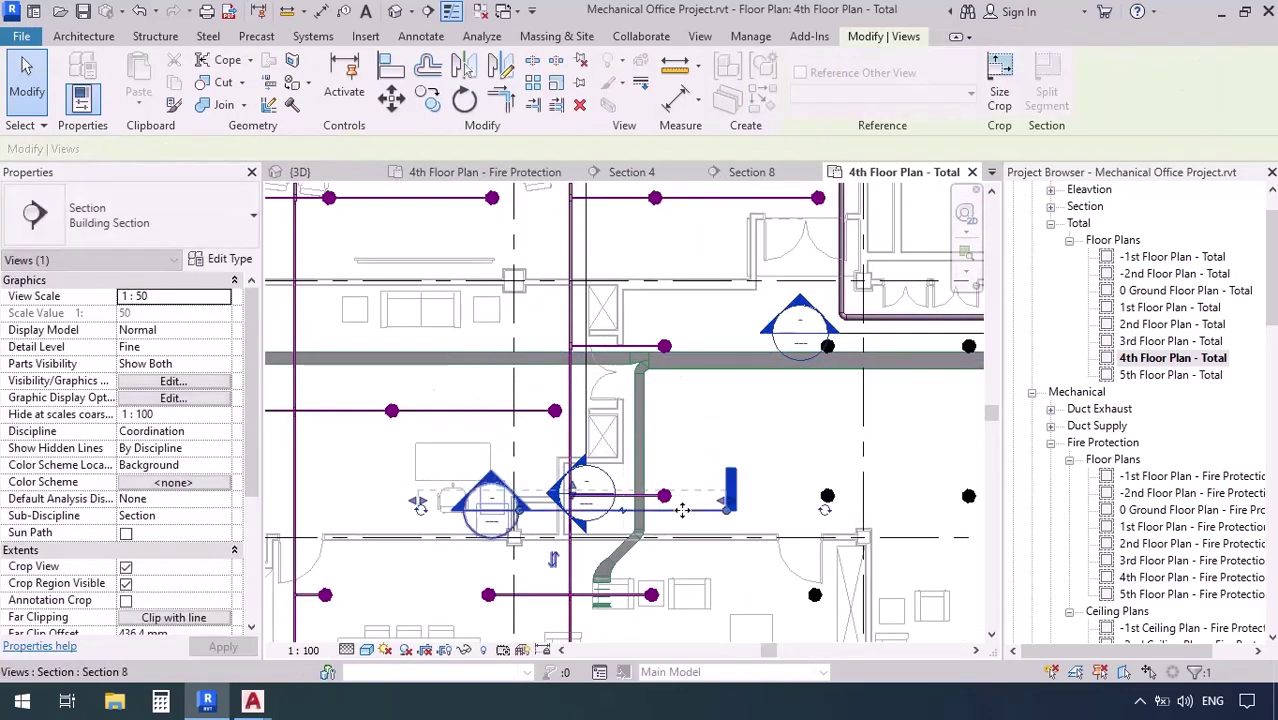
right_click(680, 508)
click(741, 272)
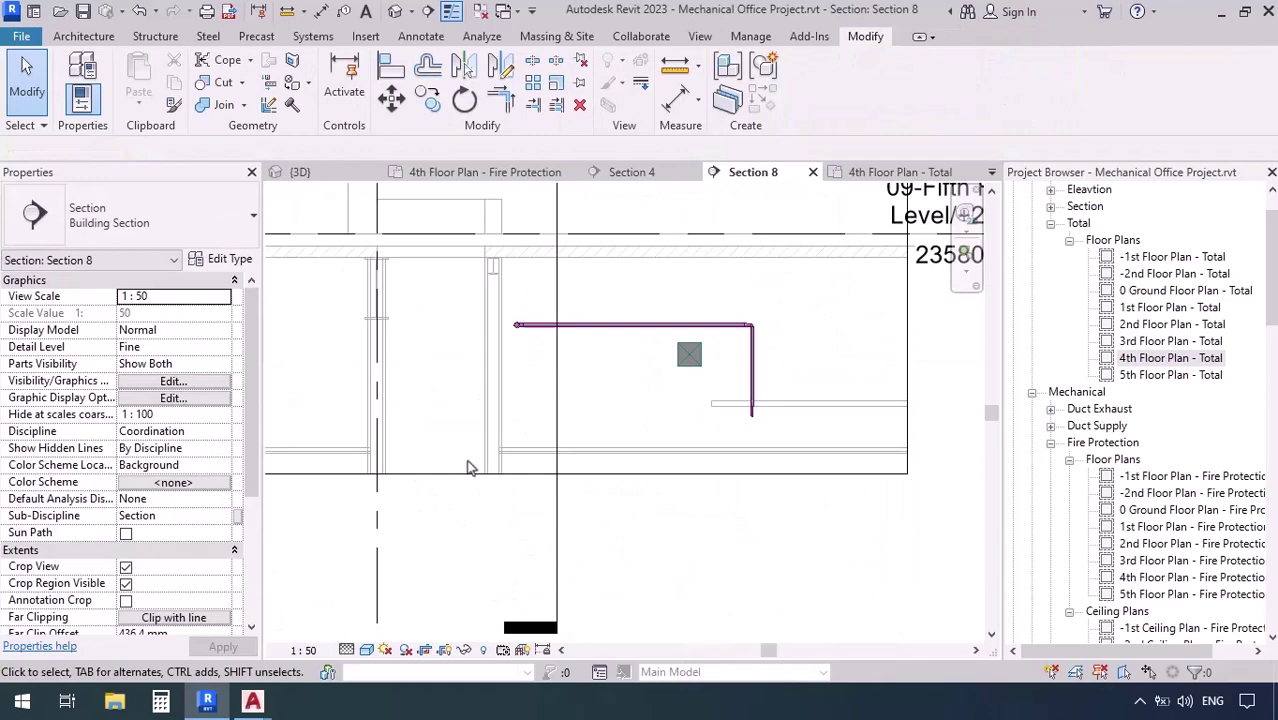
In the 4th Floor Plan - Fire Protection, move the Section 8 marker below the next two-sprinkler 1" branch and open its section view.
click(485, 173)
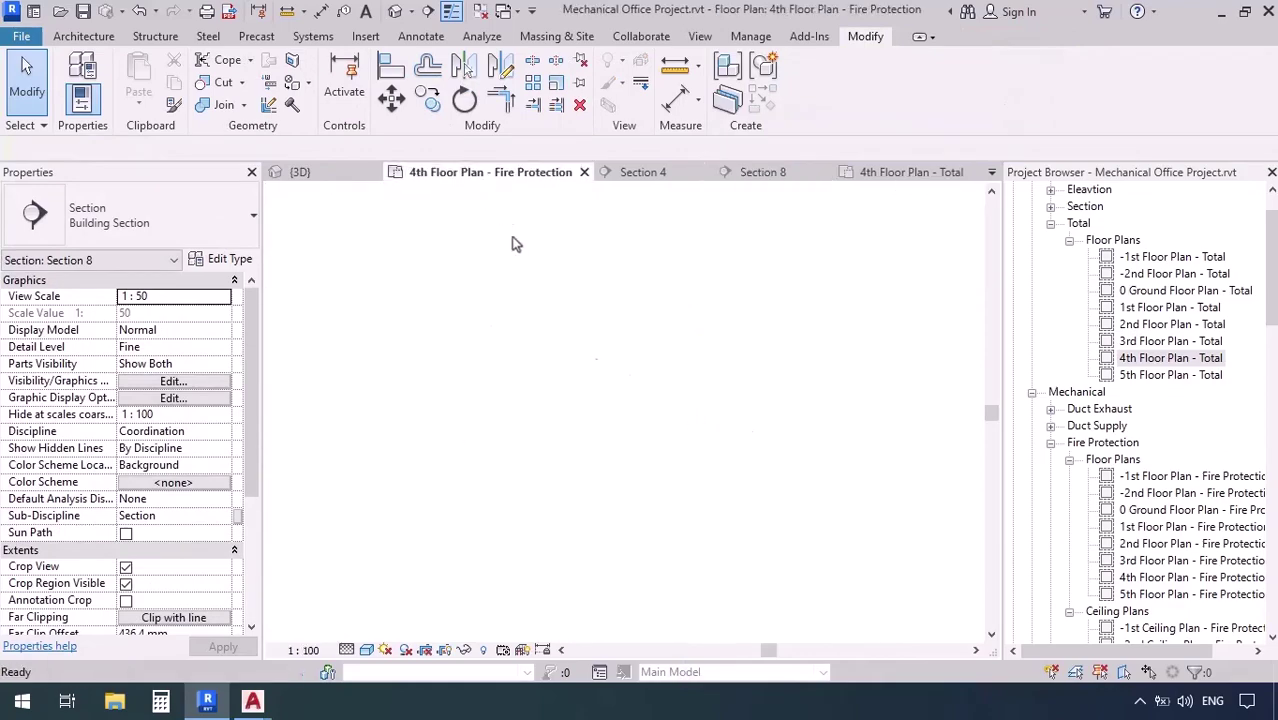
middle_drag(709, 554, 745, 303)
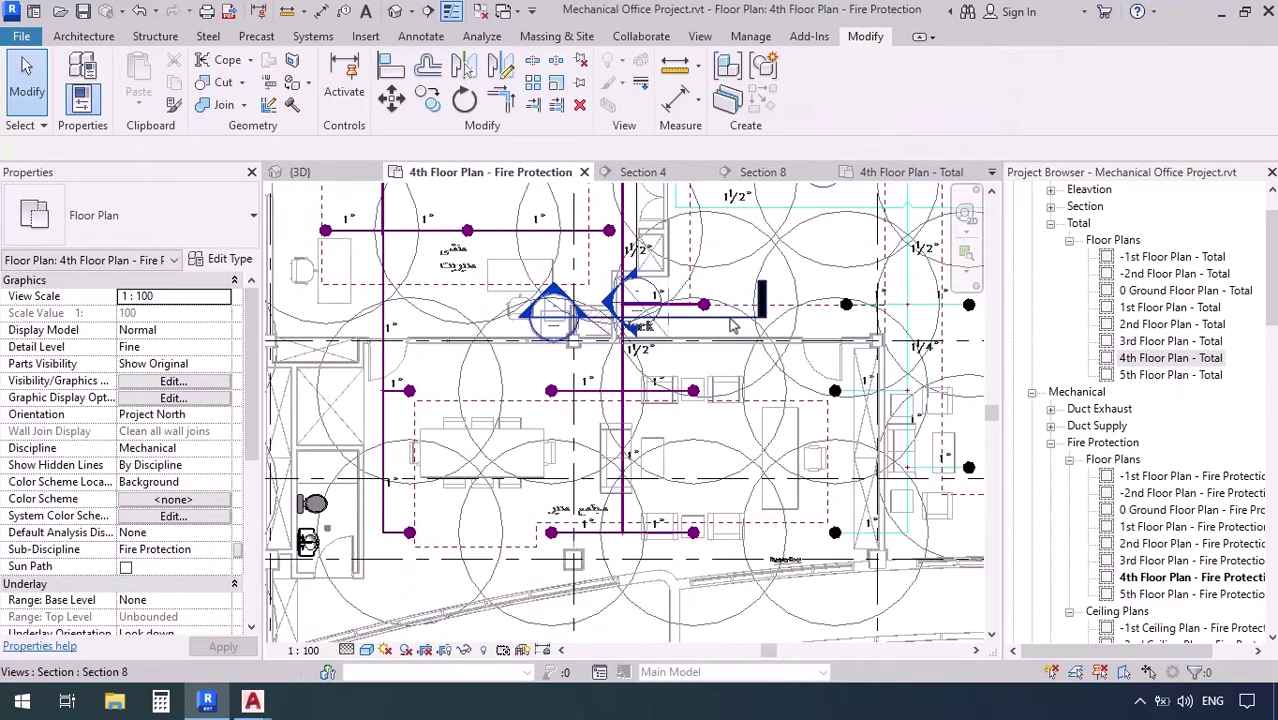
click(731, 322)
drag(731, 322, 703, 405)
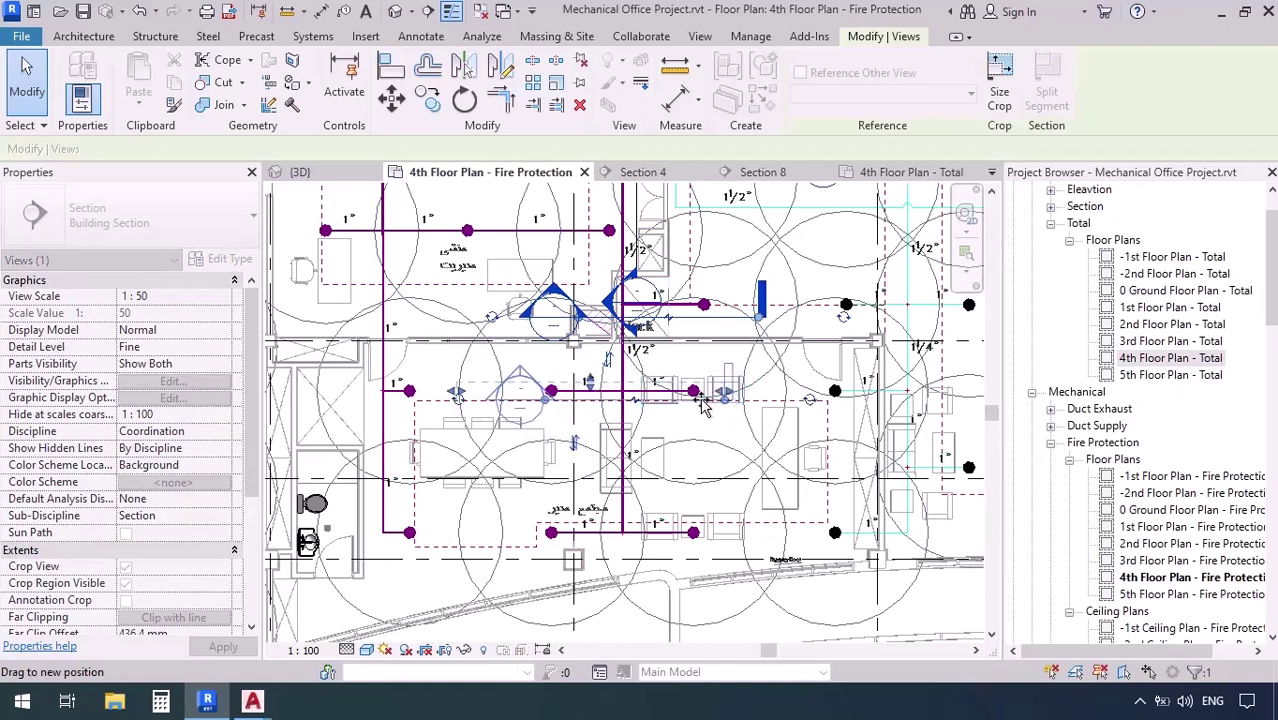
right_click(703, 405)
click(760, 278)
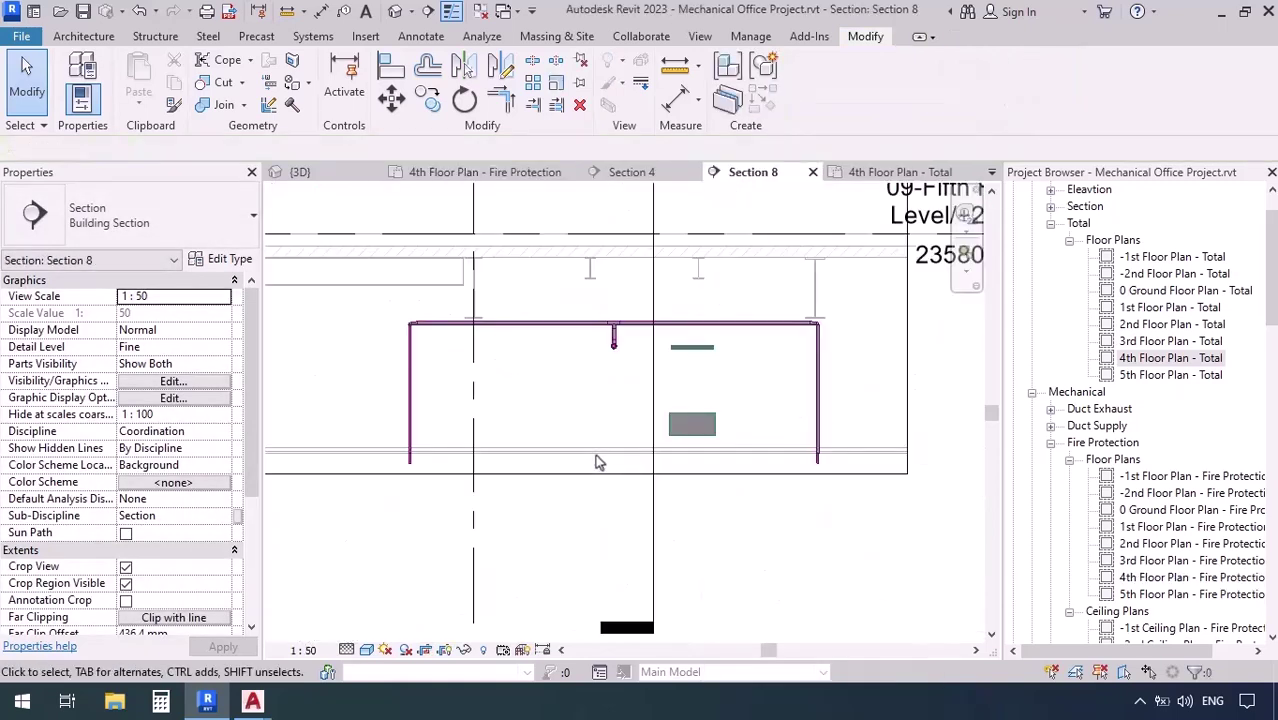